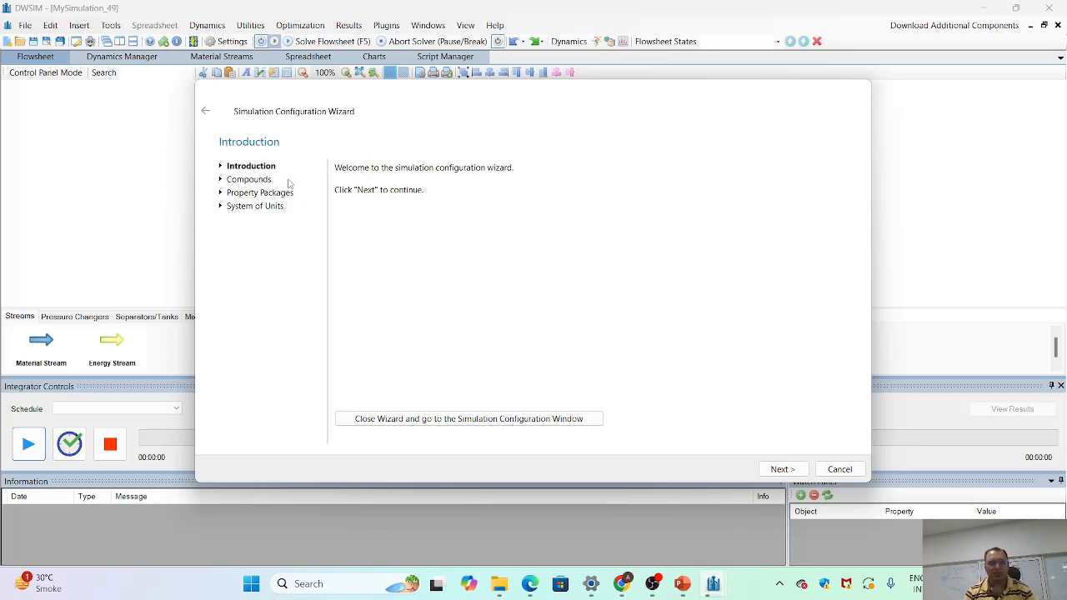
- Add the compound Water from the ChemSep database to the simulation and continue to the property packages
left_click(784, 470)
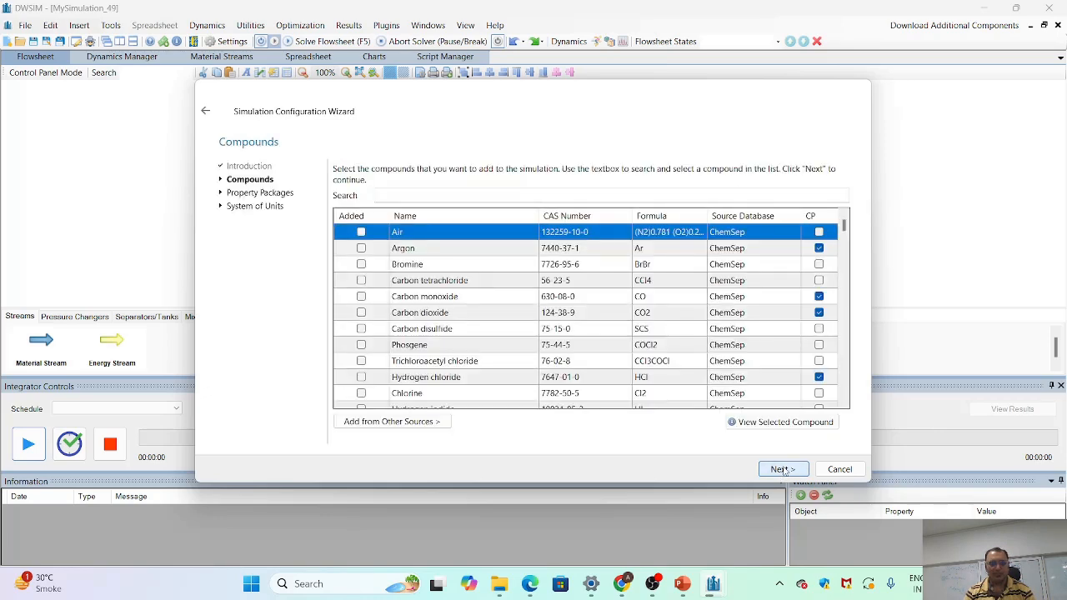
left_click(400, 195)
type("w")
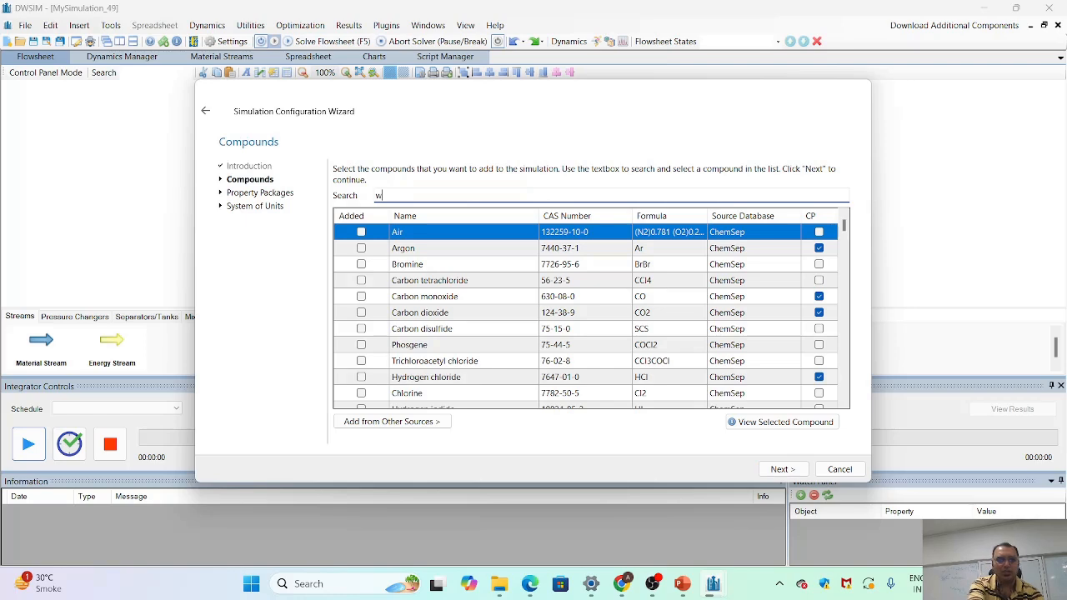
type("ater")
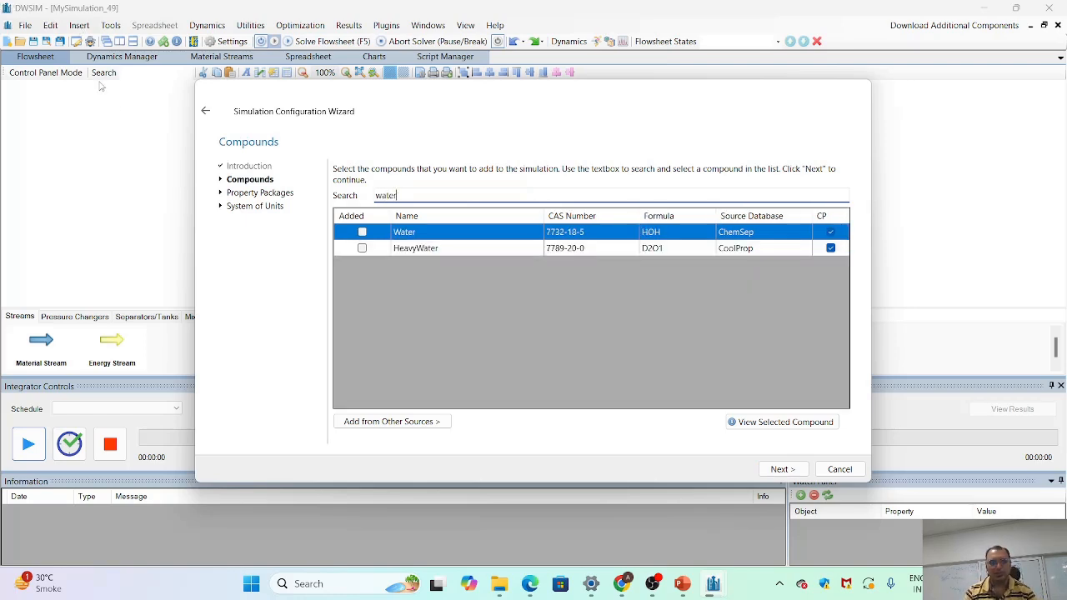
left_click(362, 232)
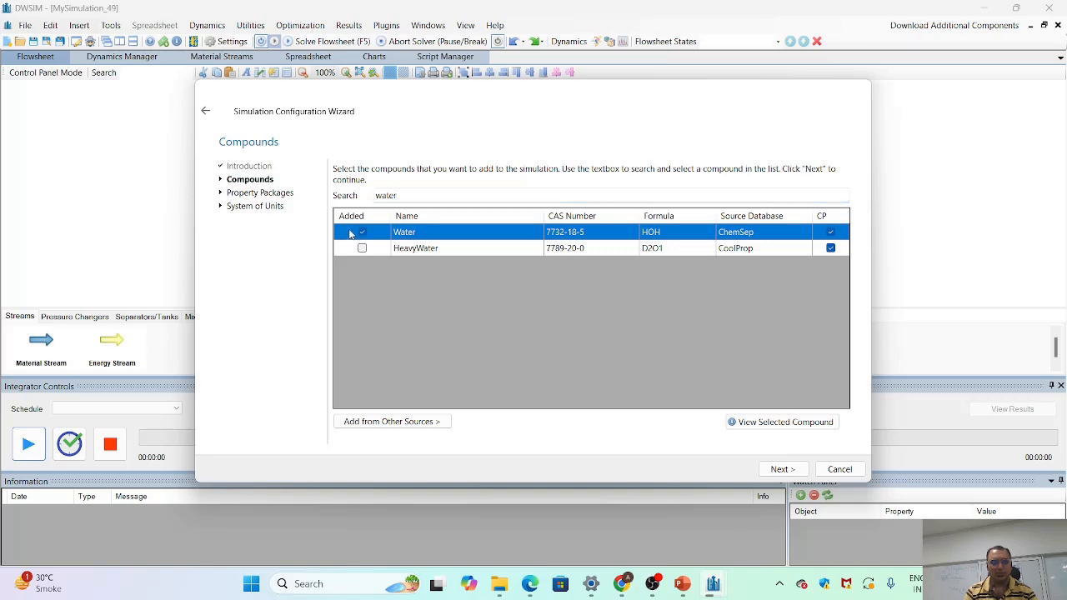
left_click(782, 470)
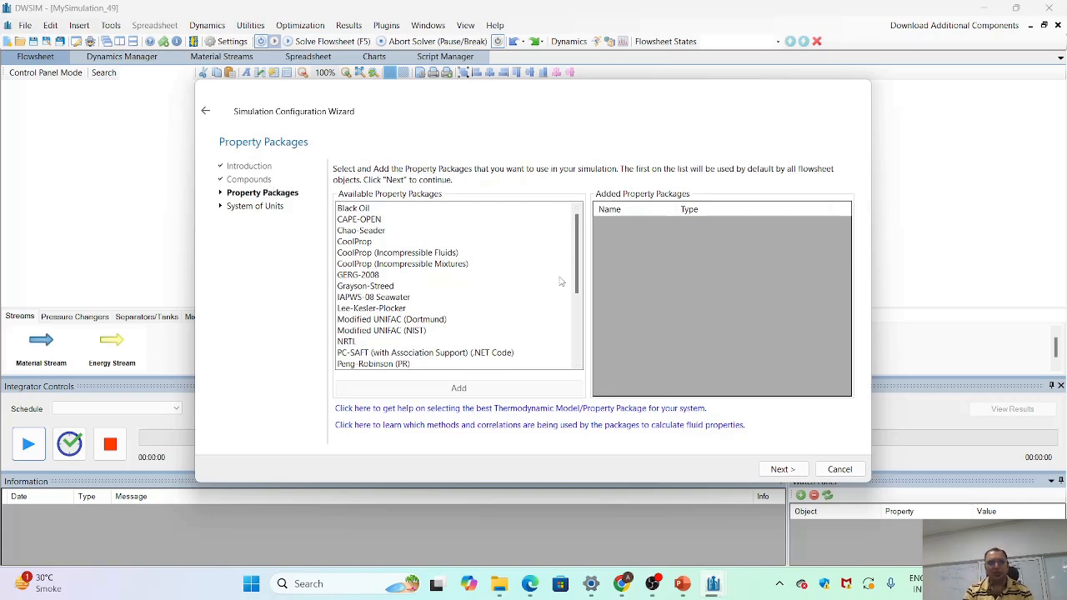
- Add the Steam Tables (IAPWS-IF97) property package and continue to the system of units
scroll(500, 296, "down", 3)
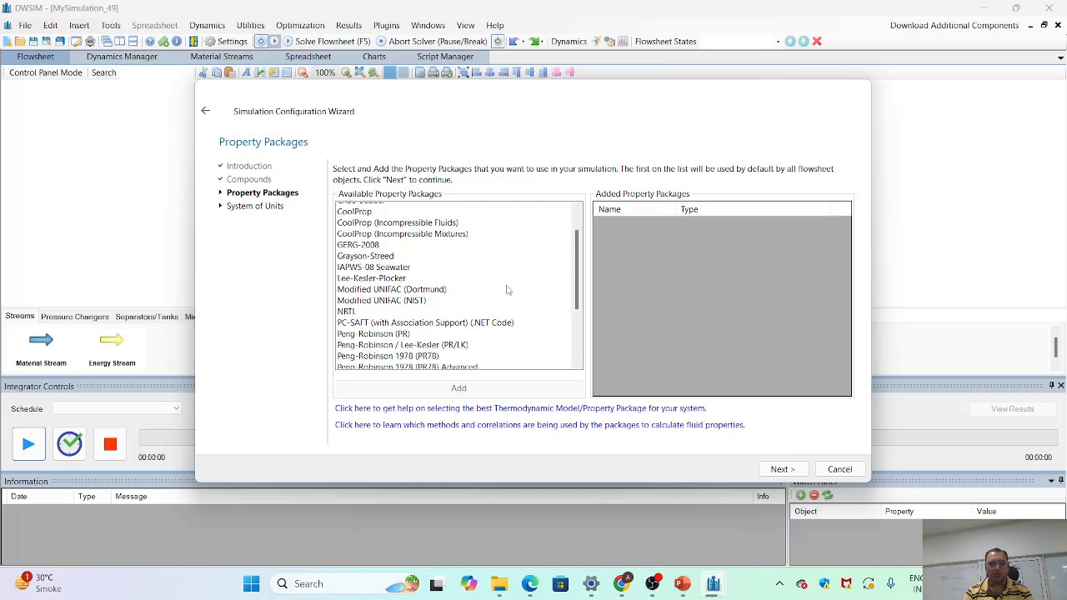
scroll(481, 316, "up", 3)
scroll(481, 316, "down", 4)
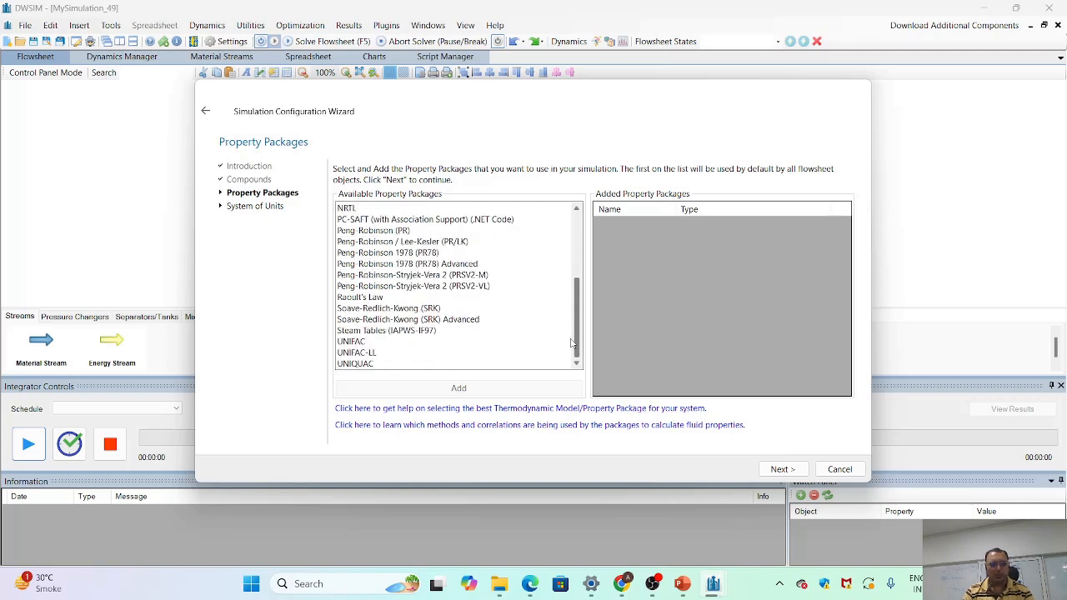
double_click(409, 332)
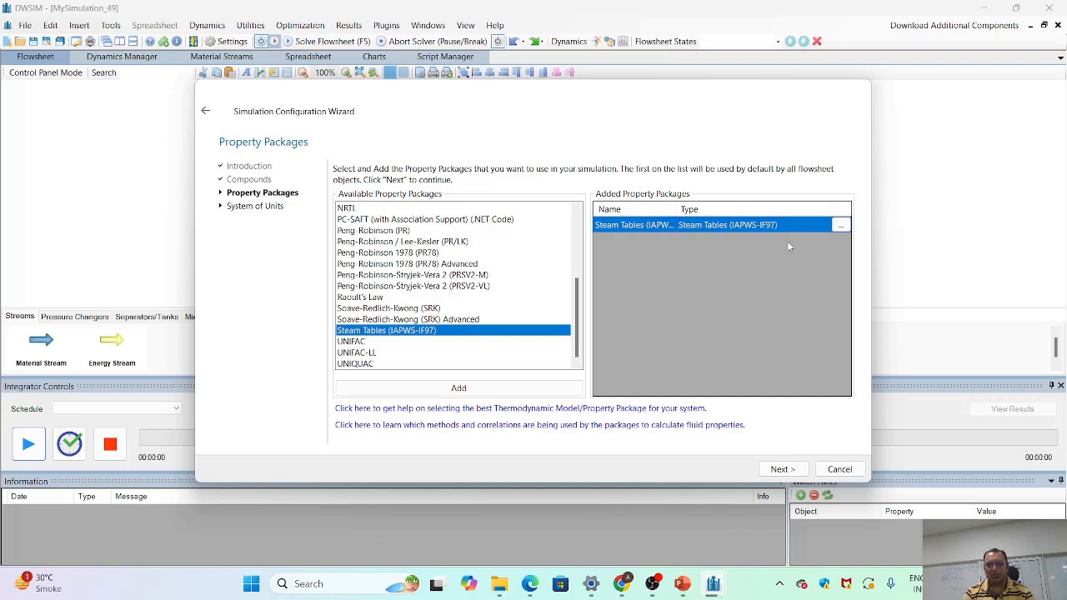
left_click(780, 469)
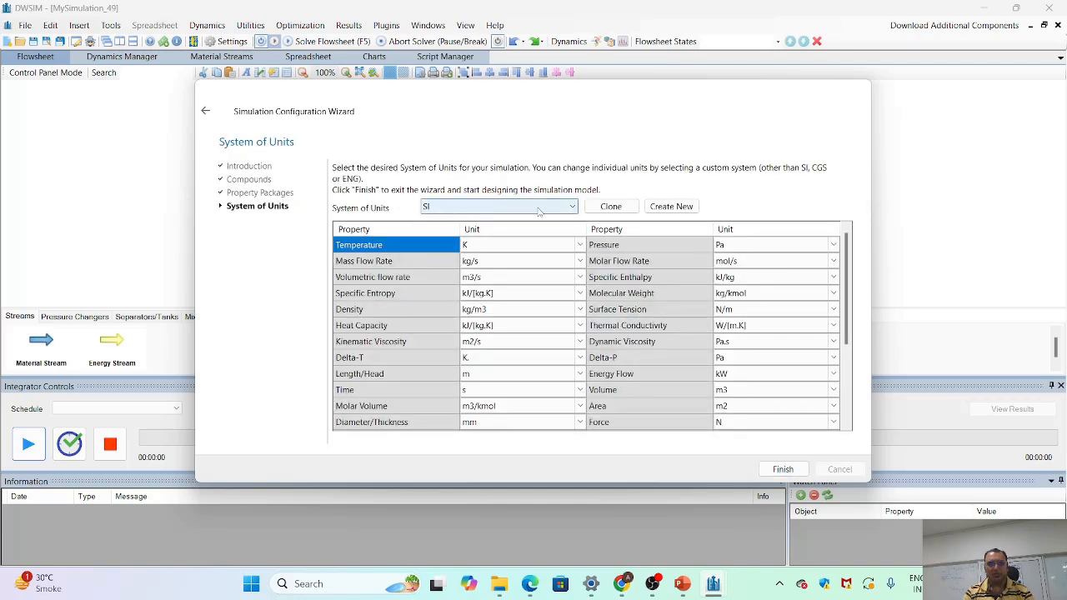
- Choose the C5 system of units and finish the simulation configuration wizard
left_click(565, 212)
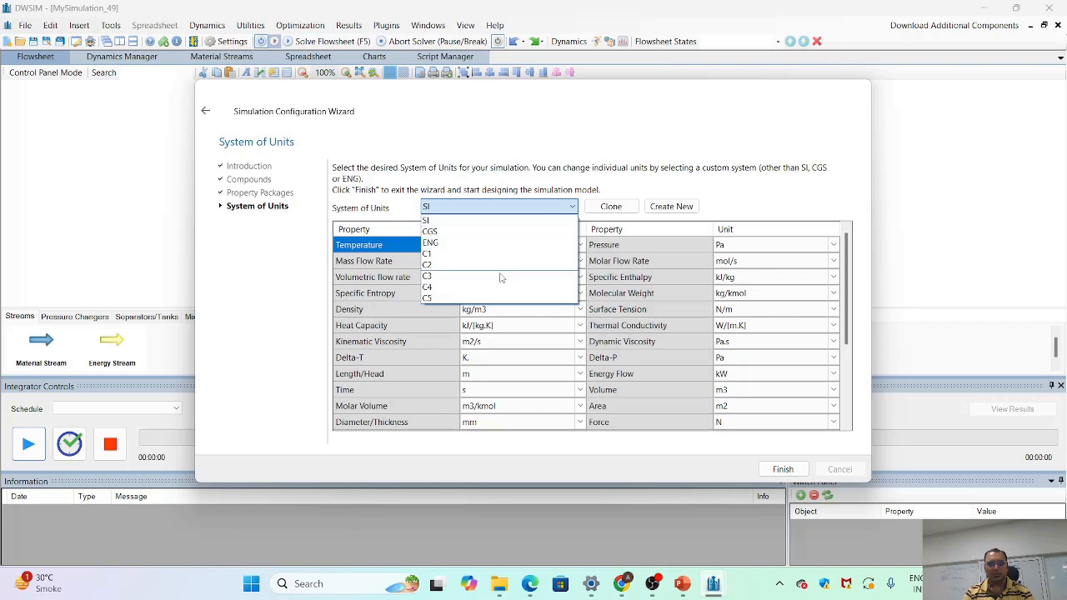
left_click(491, 298)
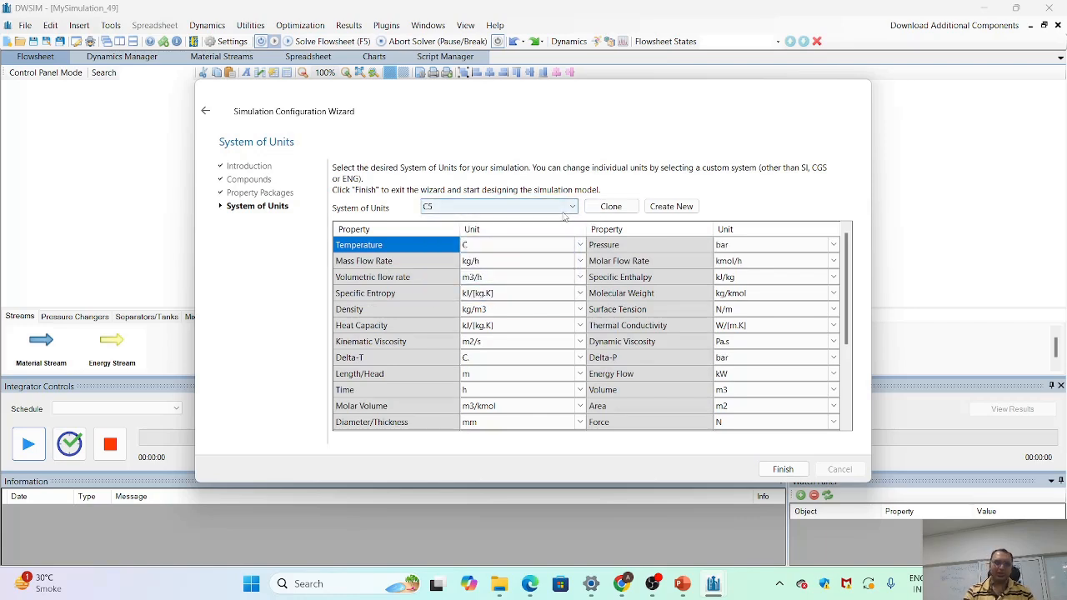
left_click(781, 471)
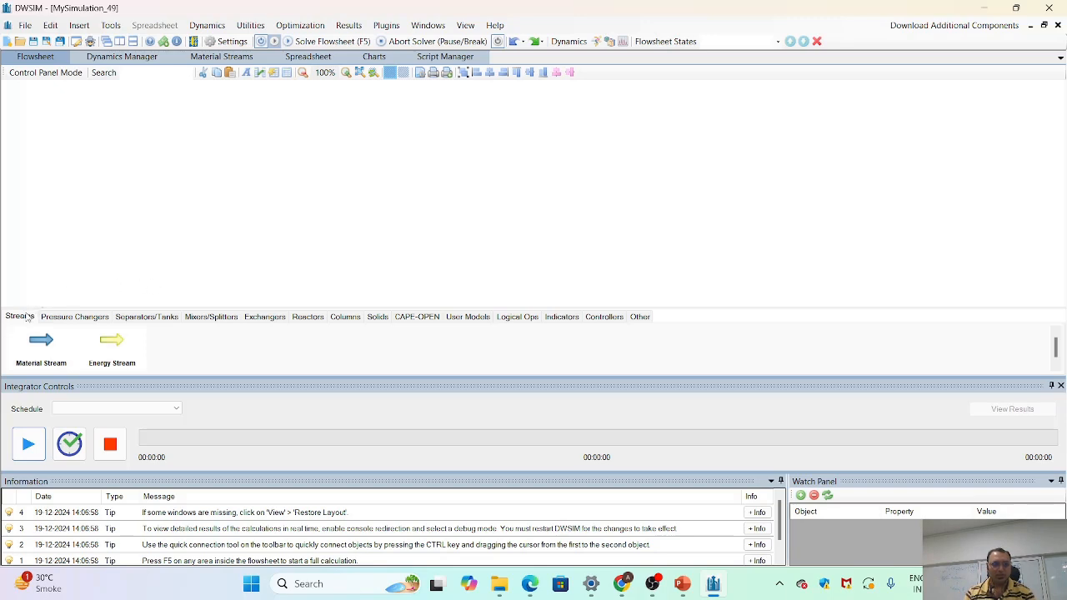
left_click(84, 317)
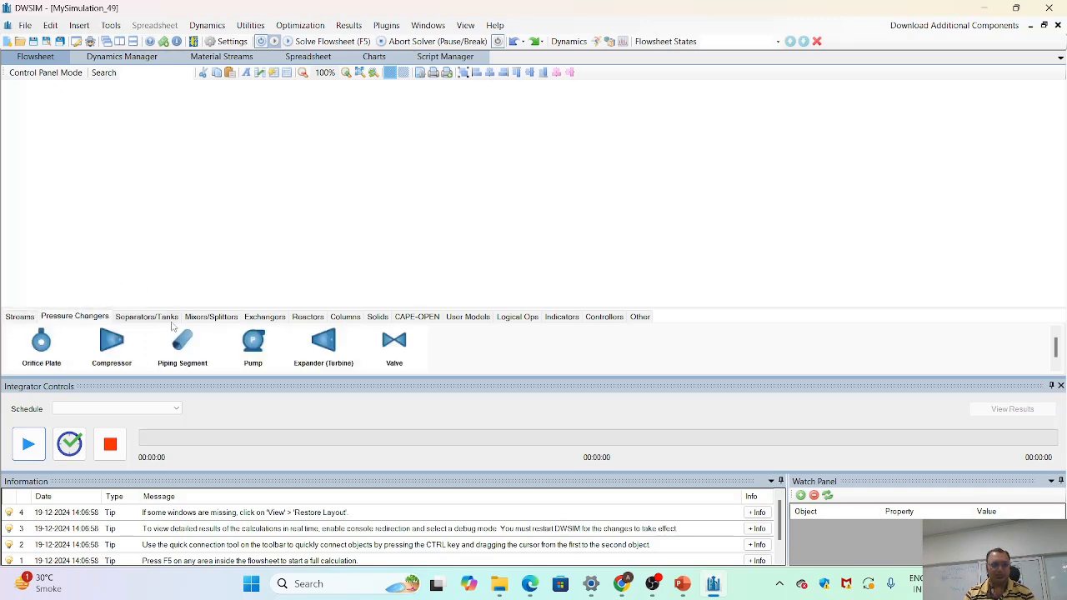
left_click(154, 319)
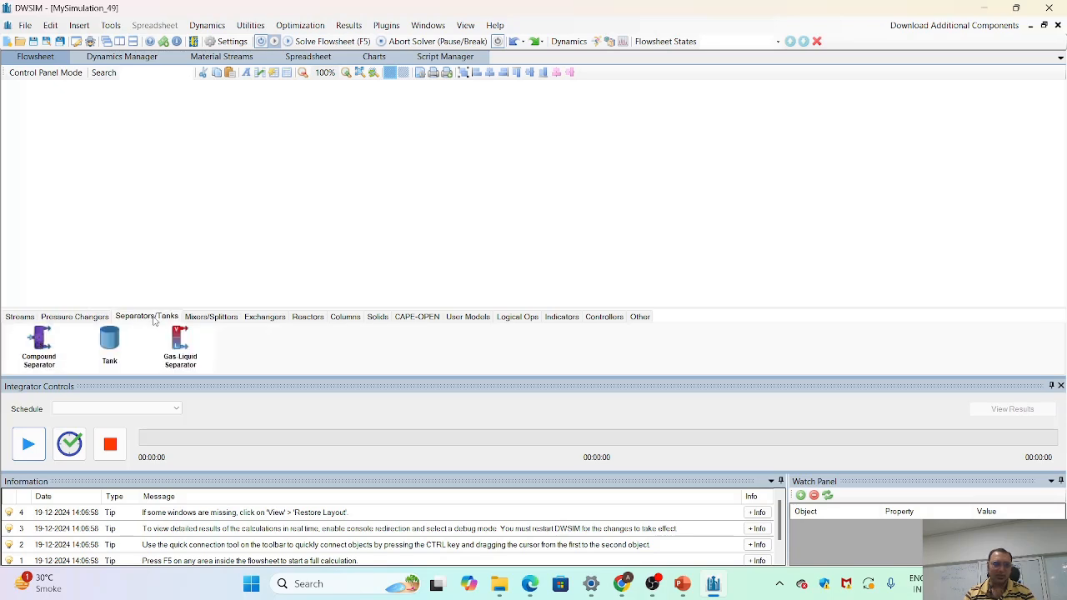
left_click(81, 321)
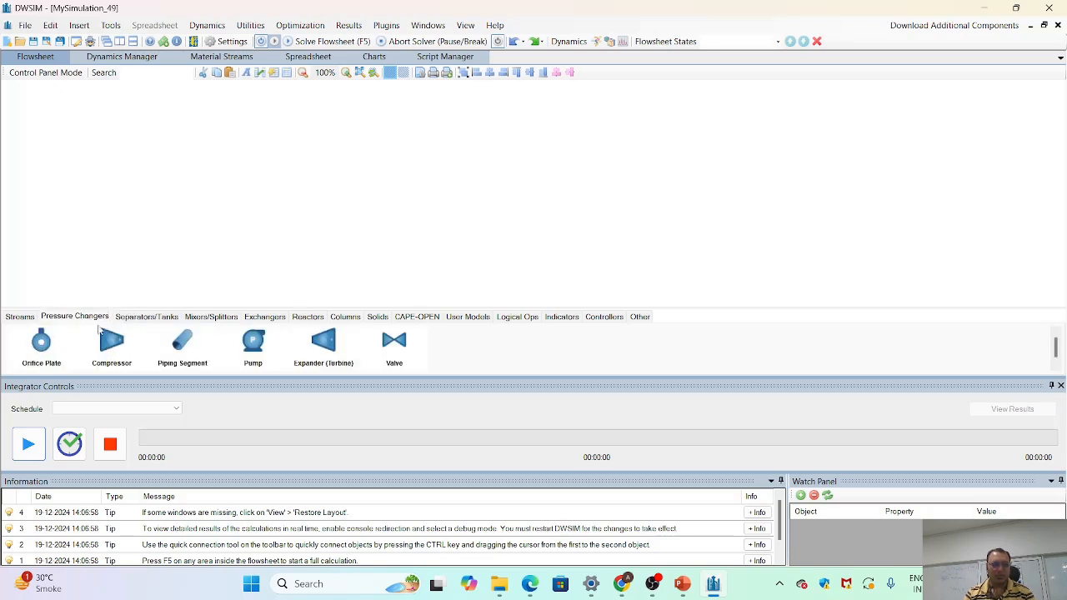
- Place a material stream near the left edge of the empty flowsheet
left_click(28, 319)
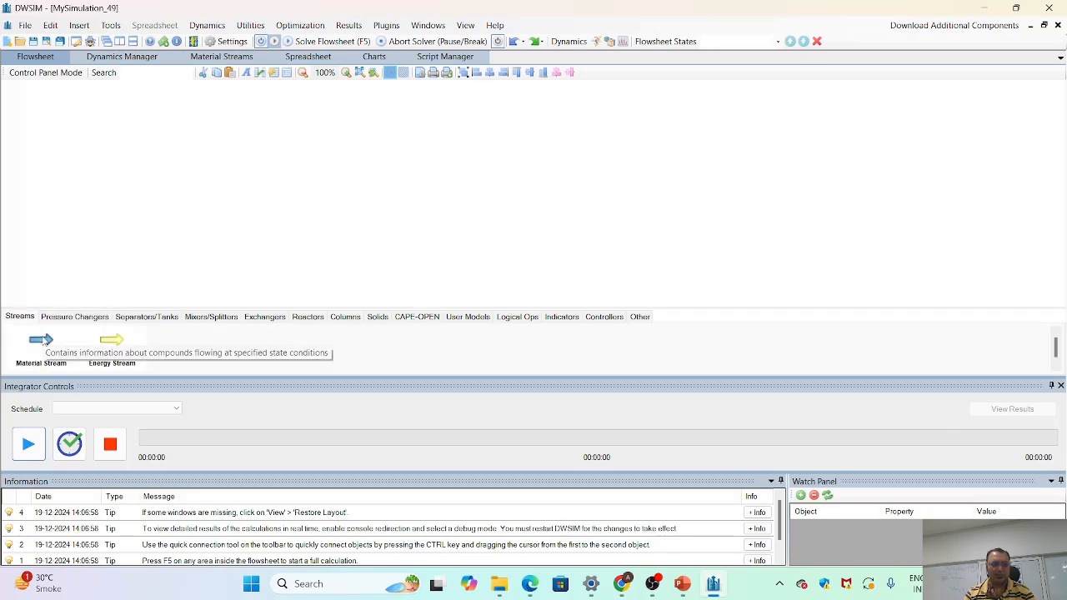
left_click_drag(43, 339, 75, 183)
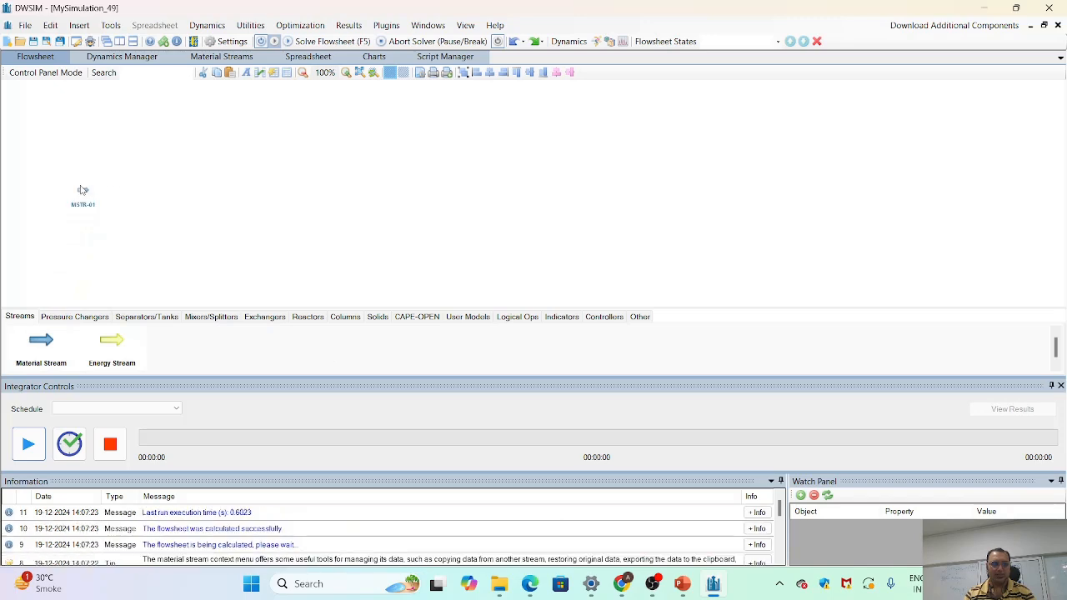
mouse_move(90, 195)
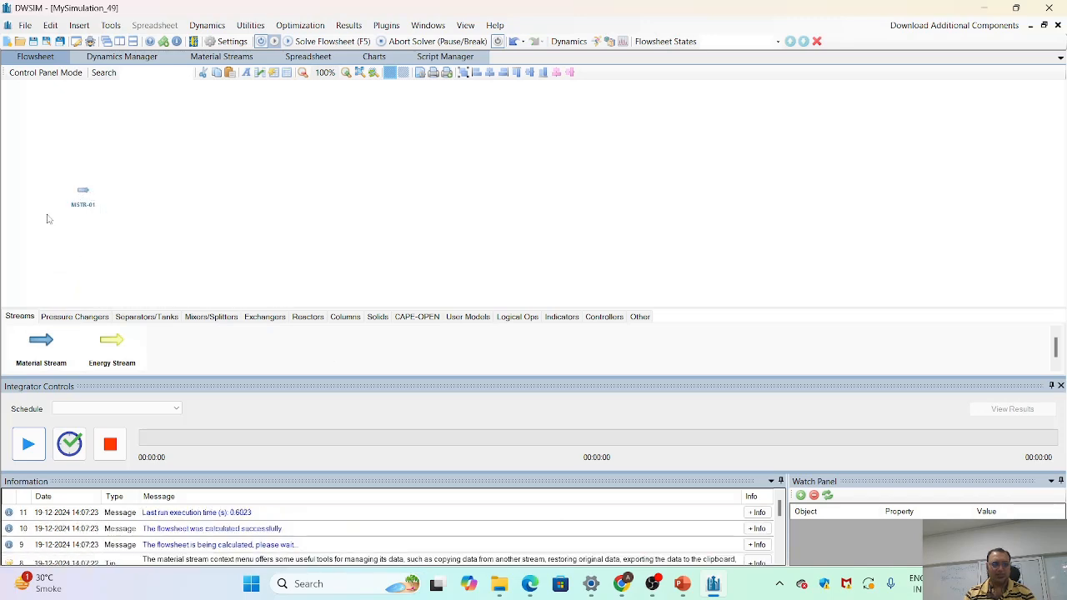
- Place a piping segment on the flowsheet just to the right of the material stream
left_click(81, 318)
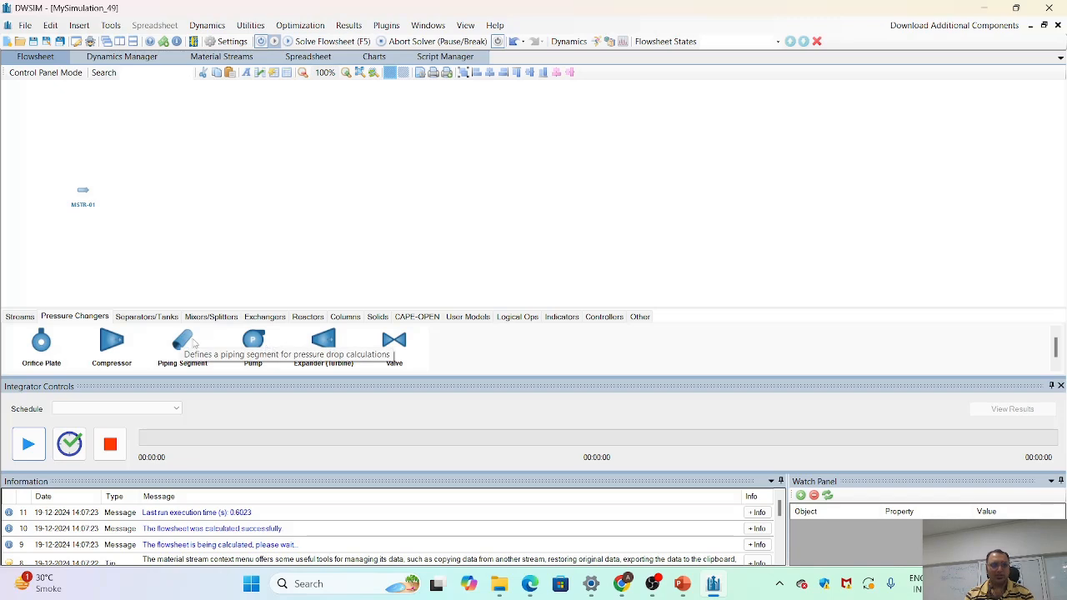
left_click_drag(181, 344, 137, 197)
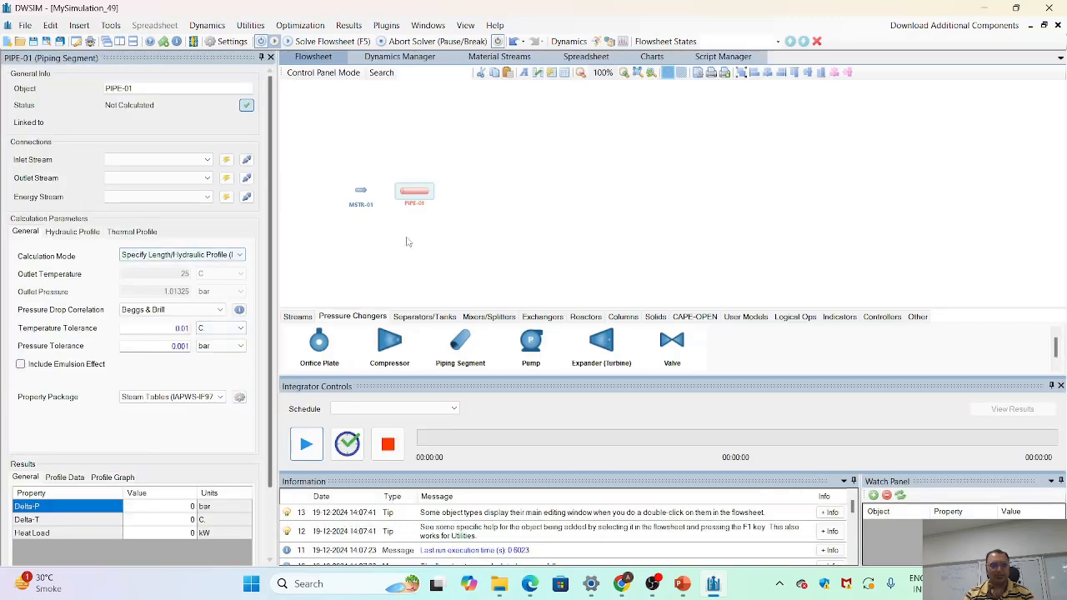
left_click(360, 194)
left_click(410, 195)
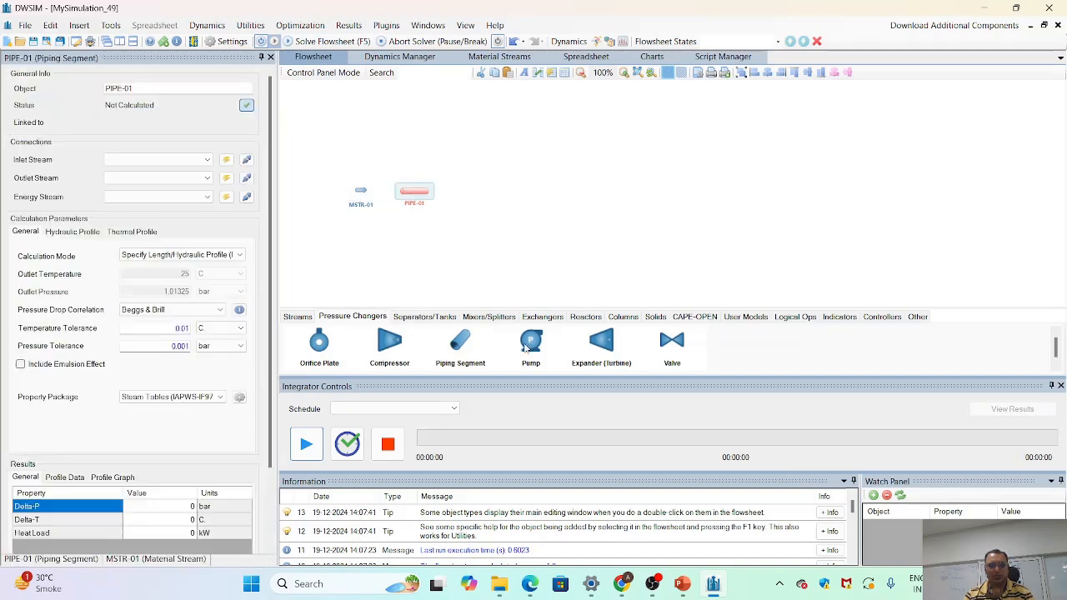
- Place a pump to the right of the first pipe, followed by a second piping segment
left_click_drag(533, 343, 464, 199)
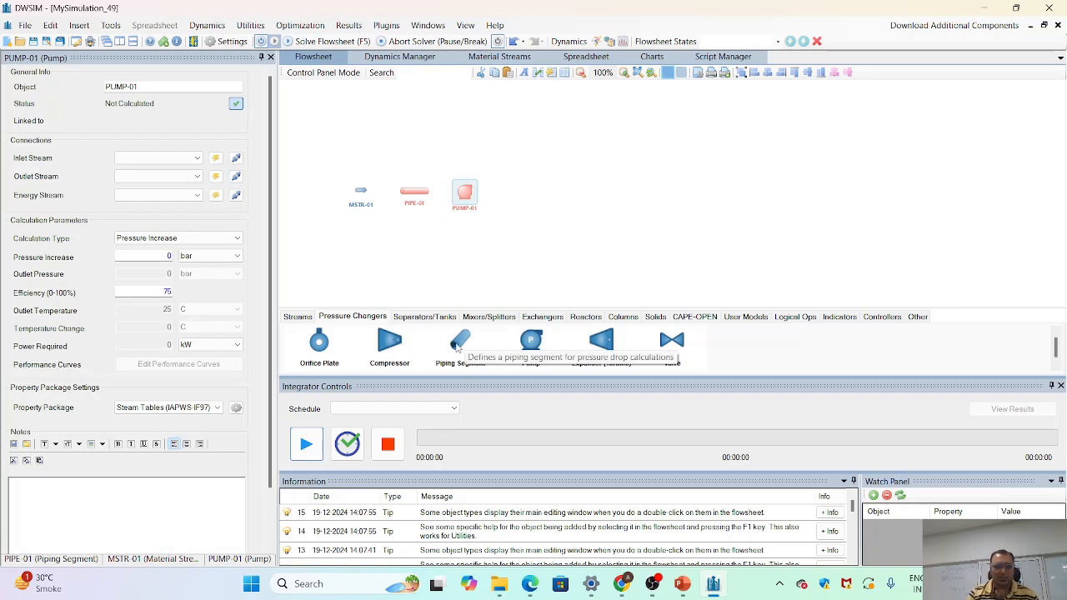
left_click_drag(458, 347, 522, 197)
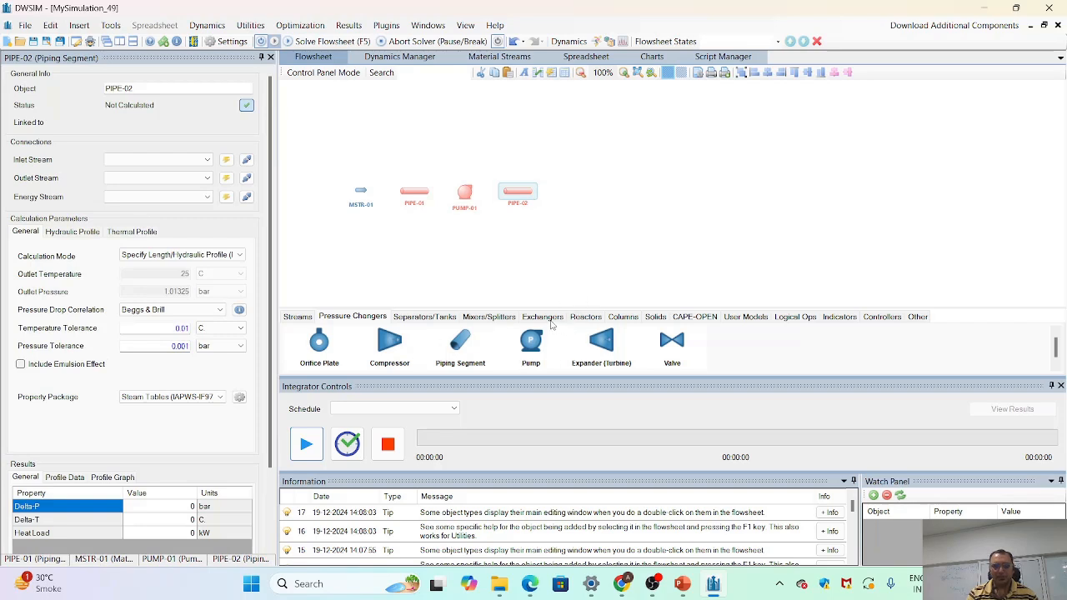
- Place a tank on the flowsheet to the right of the second piping segment
left_click(432, 321)
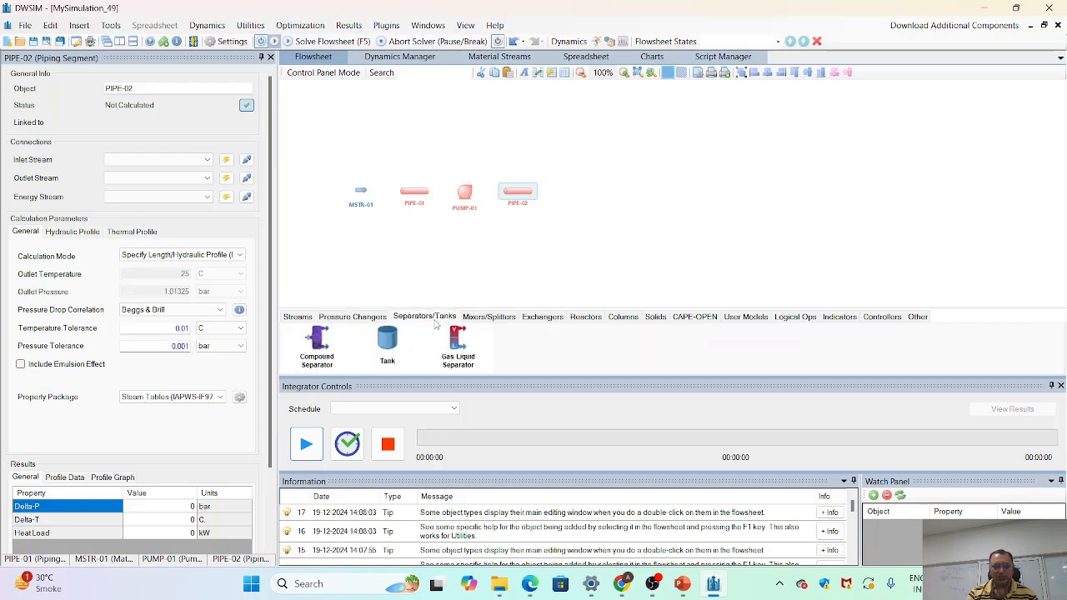
left_click_drag(394, 342, 658, 121)
scroll(646, 134, "down", 5)
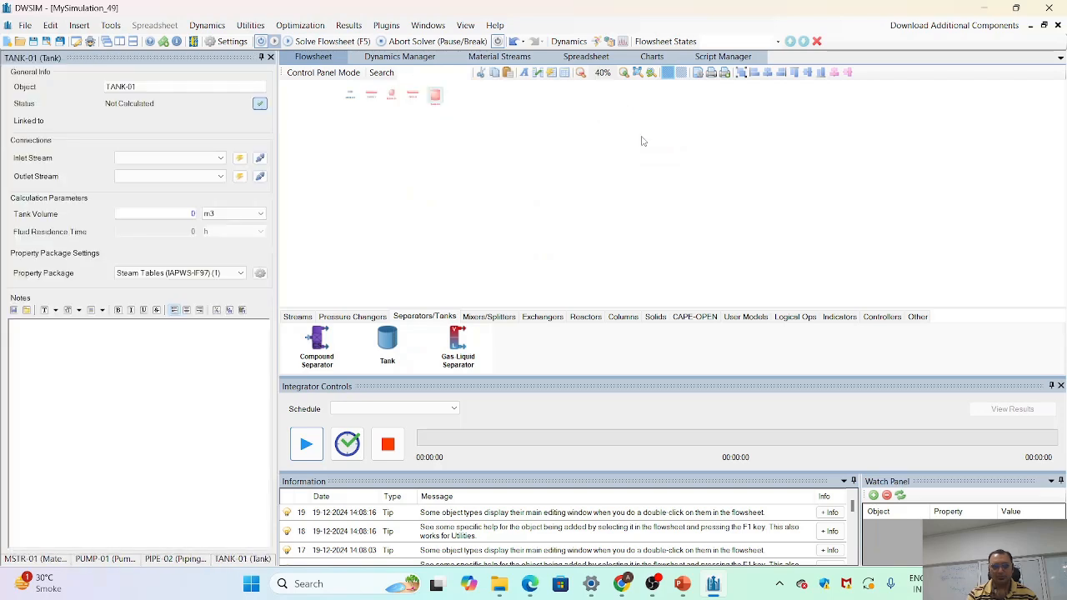
scroll(635, 147, "up", 5)
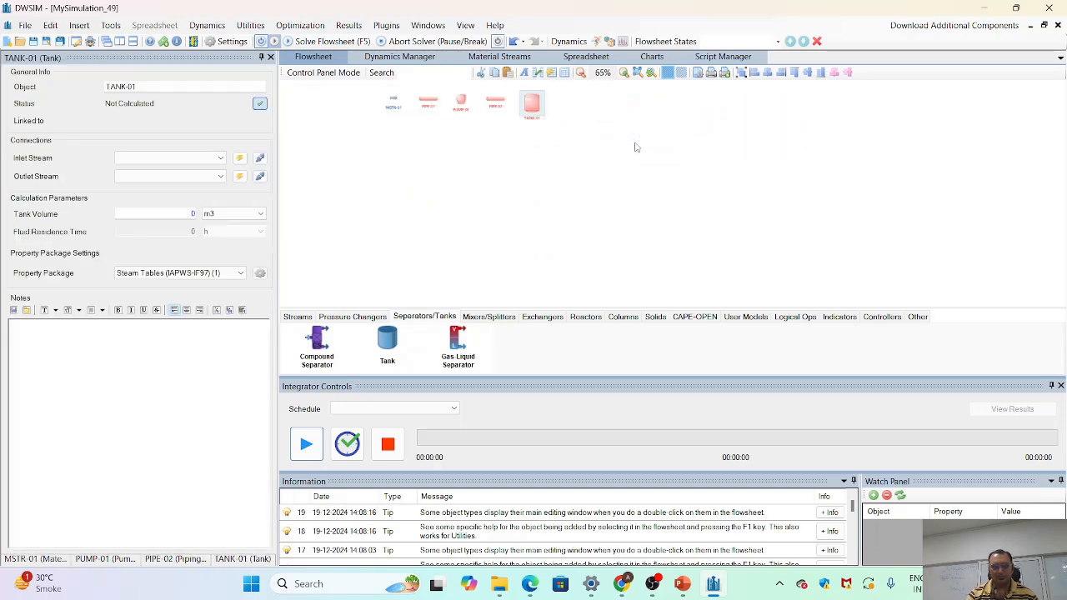
left_click(658, 118)
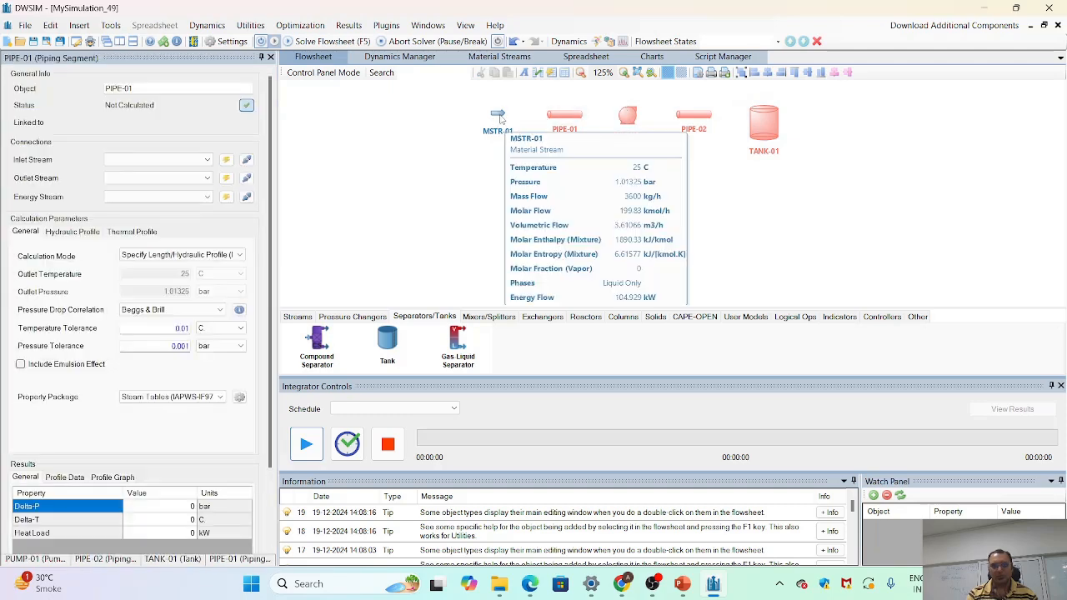
- Move the material stream, both pipes, the pump and the tank down and left into one horizontal row with wider gaps
left_click_drag(497, 114, 409, 193)
left_click_drag(575, 124, 492, 196)
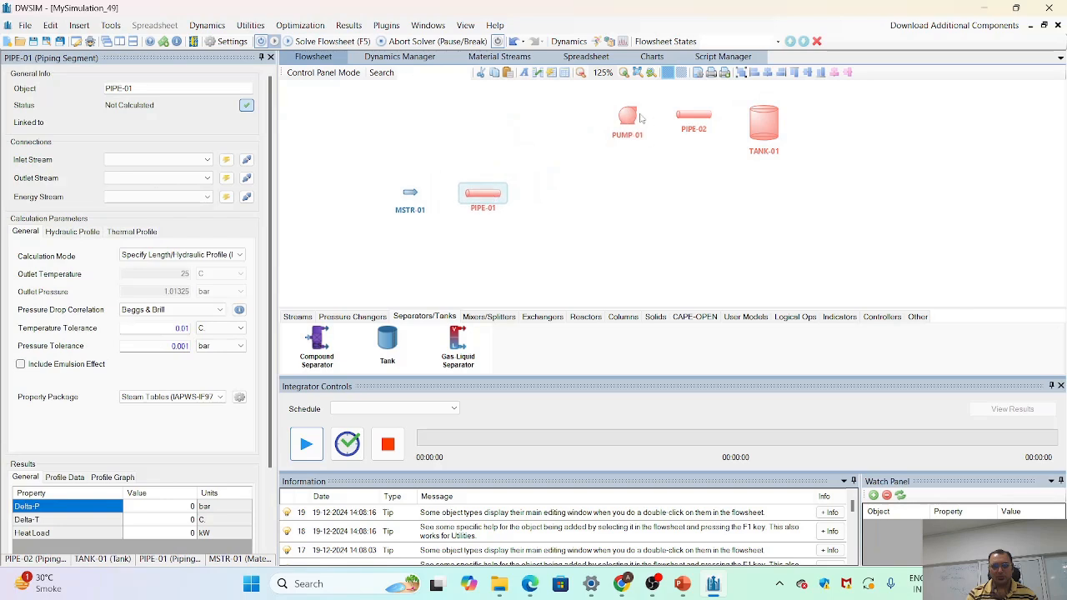
left_click_drag(640, 118, 566, 194)
left_click_drag(711, 119, 665, 198)
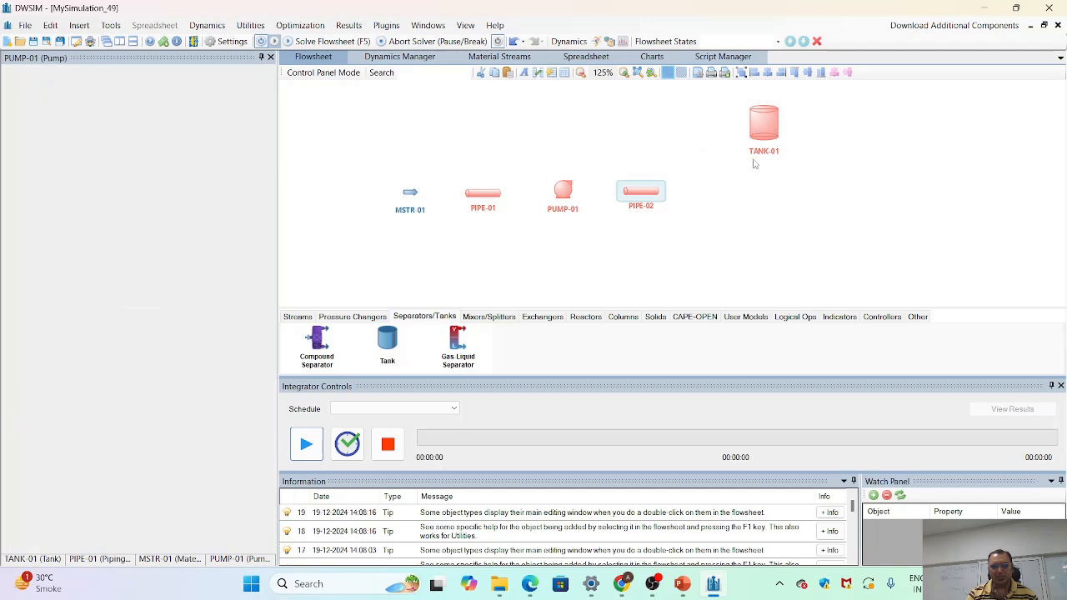
left_click_drag(777, 127, 739, 192)
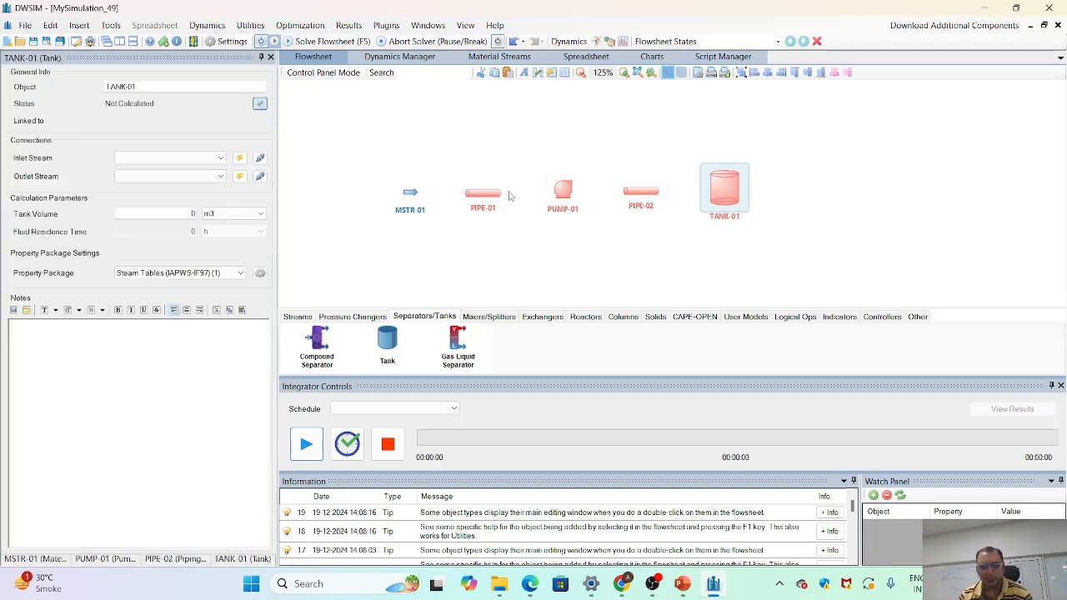
- Switch to PowerPoint to read the pumping system design specifications on the slide, and return to DWSIM
left_click(483, 199)
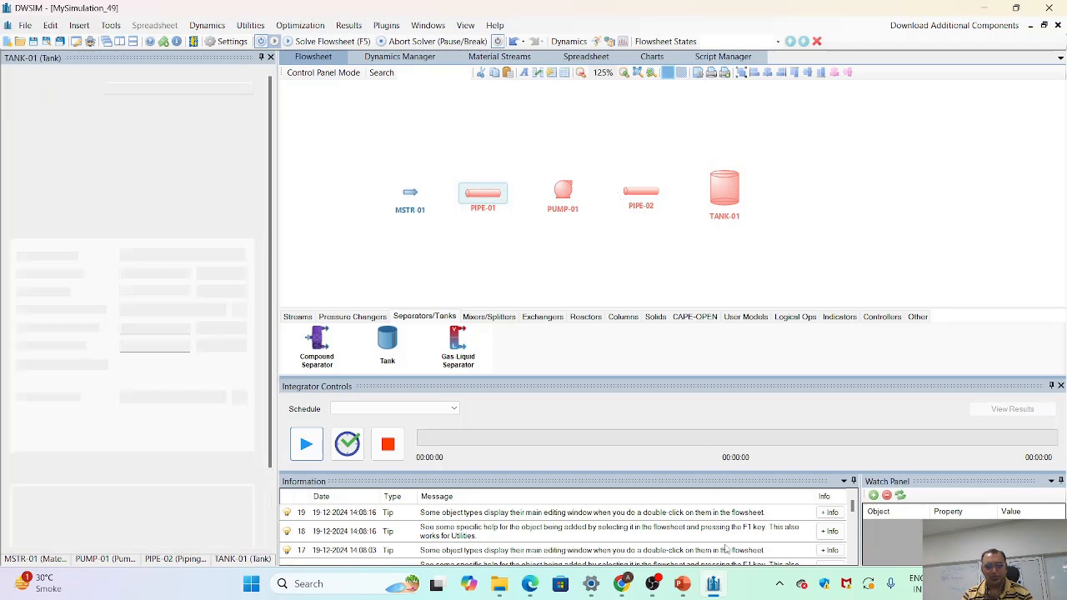
left_click(684, 582)
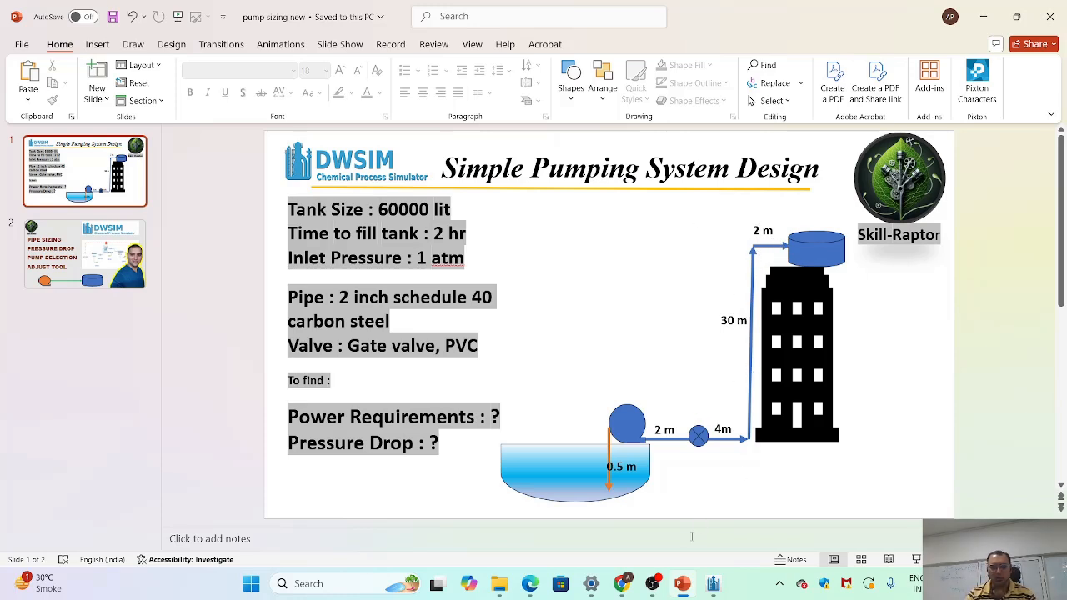
left_click(711, 589)
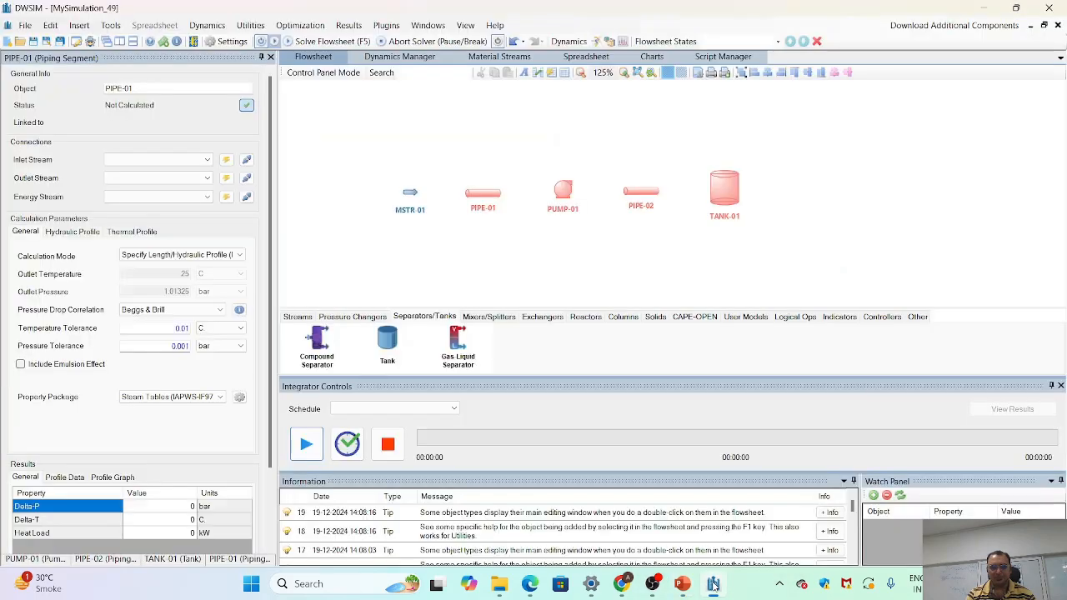
- Rename the material stream MSTR-01 to "water inlet"
left_click(410, 194)
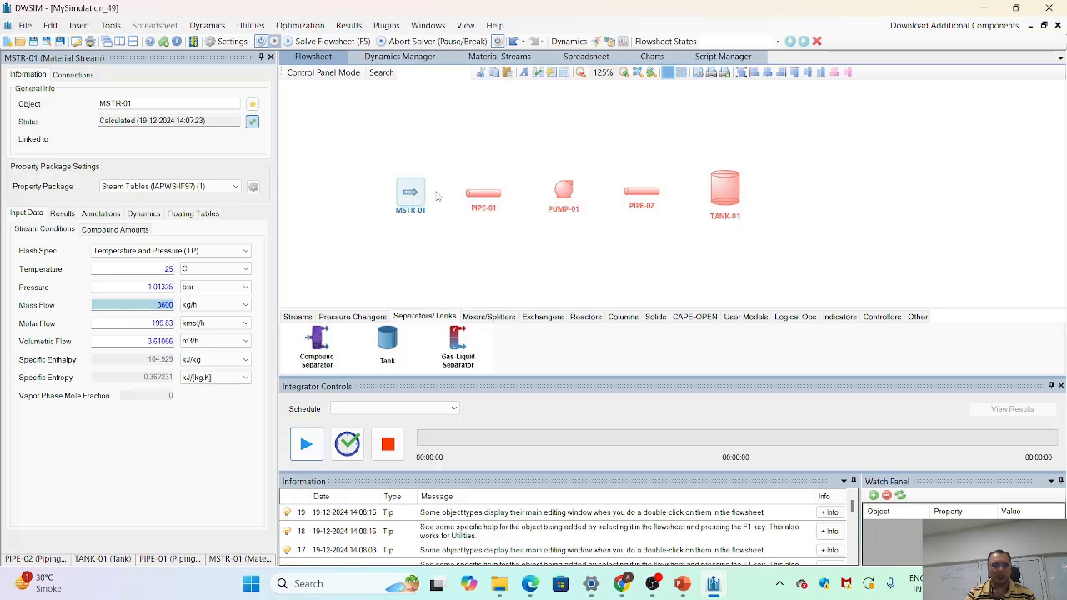
double_click(168, 102)
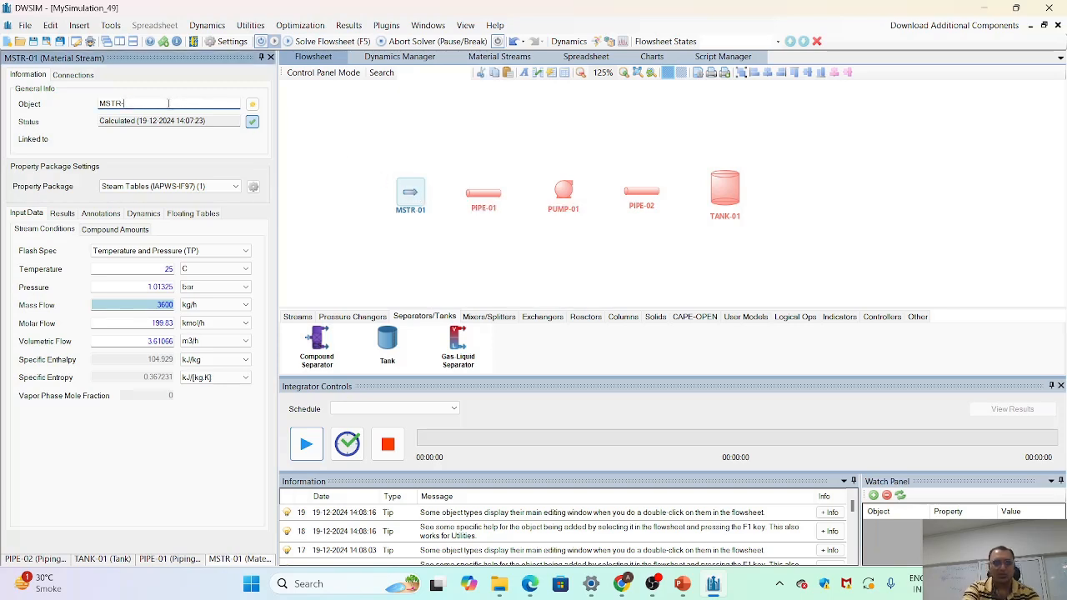
key("BackSpace")
key("BackSpace")
key("BackSpace")
key("BackSpace")
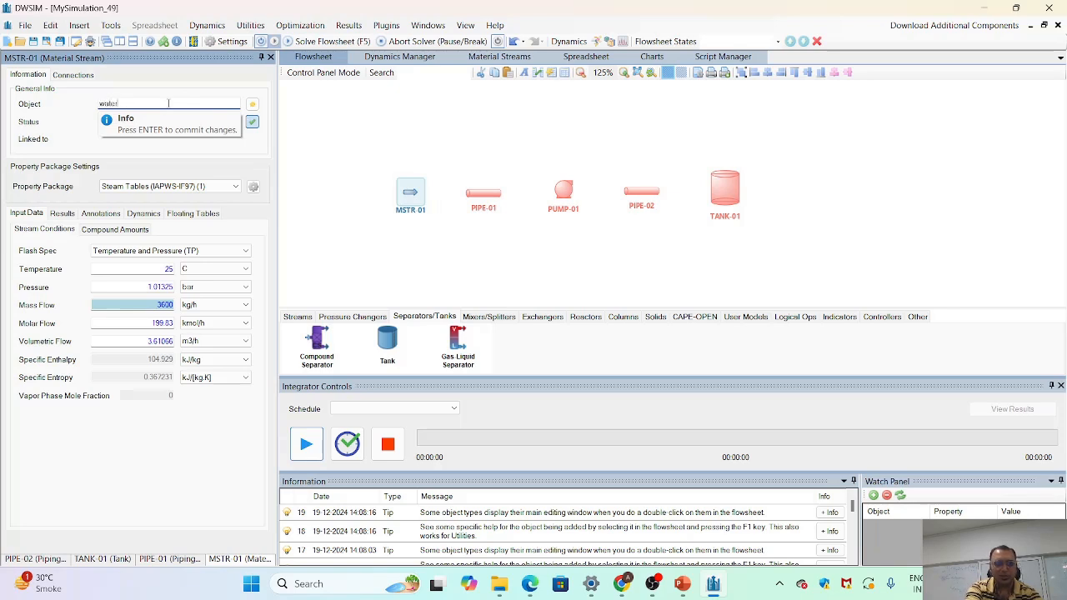
type("water inlet")
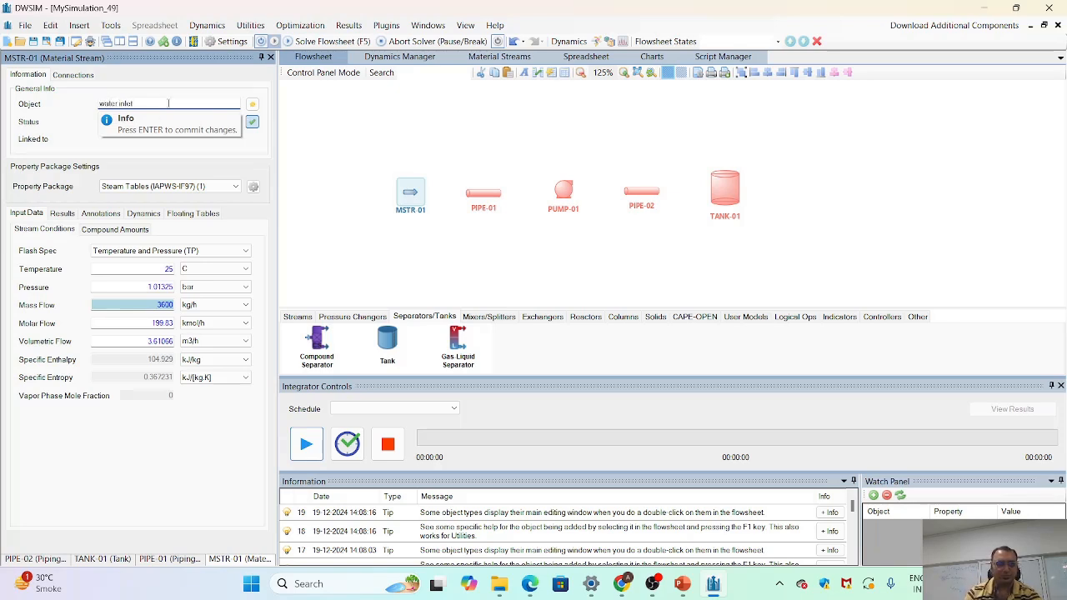
key("Return")
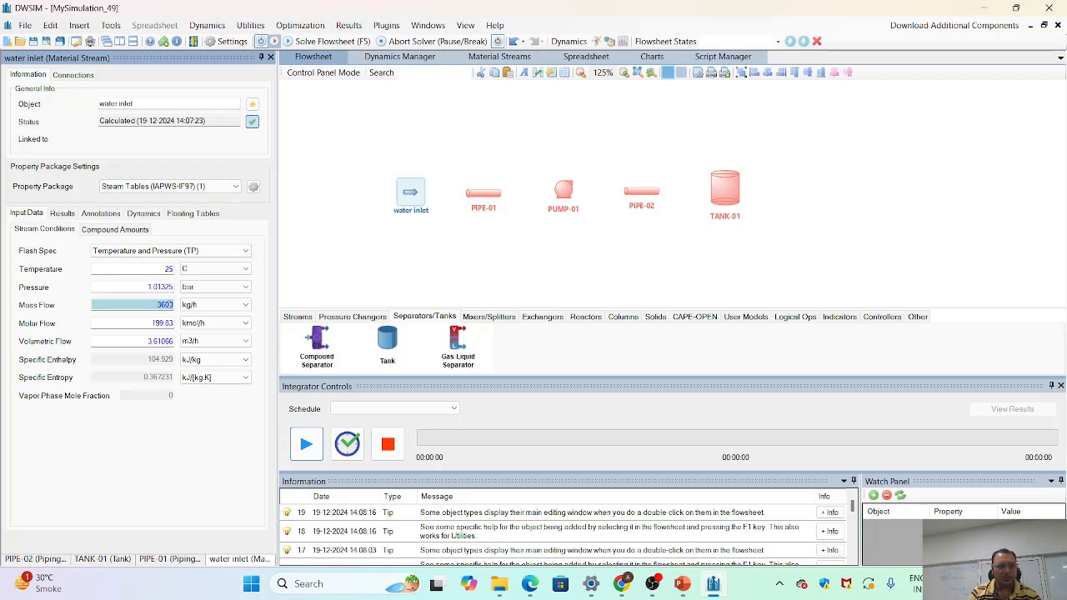
- Set the water inlet stream's mass flow to 1000 kg/h
double_click(164, 305)
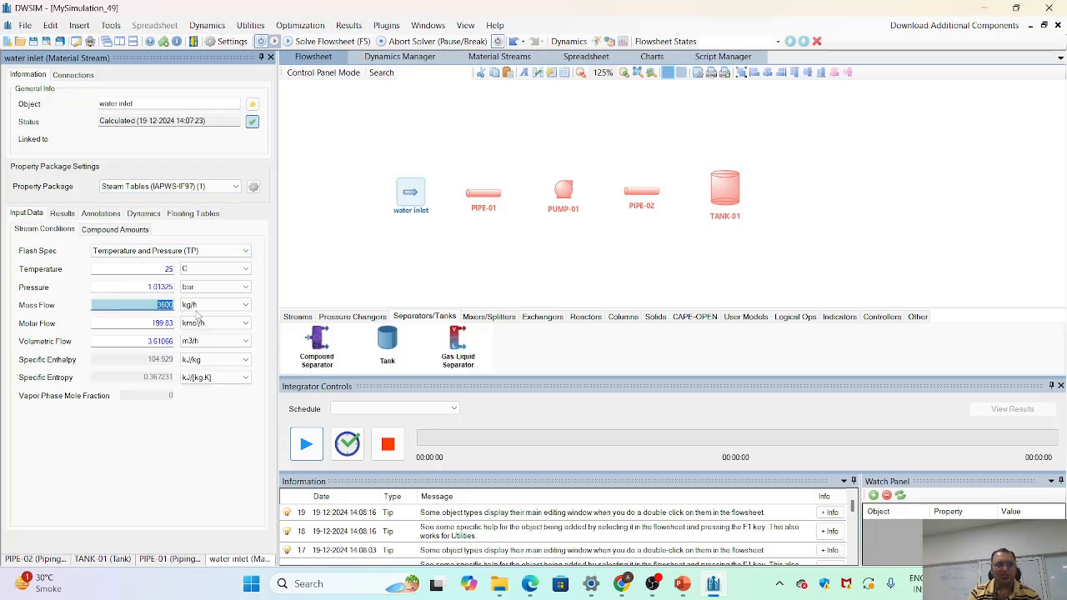
type("1000")
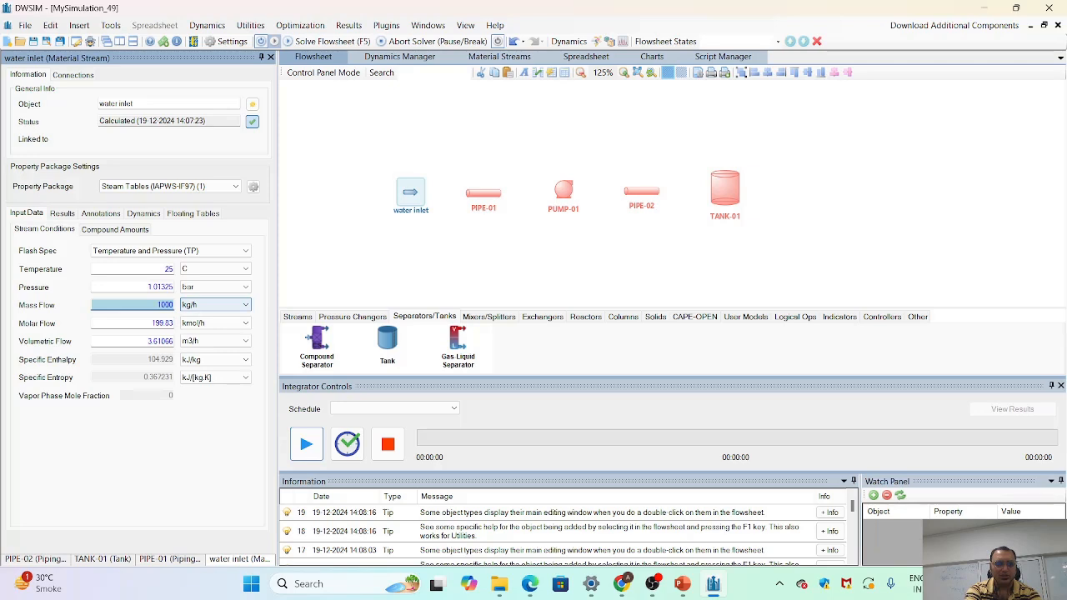
key("Return")
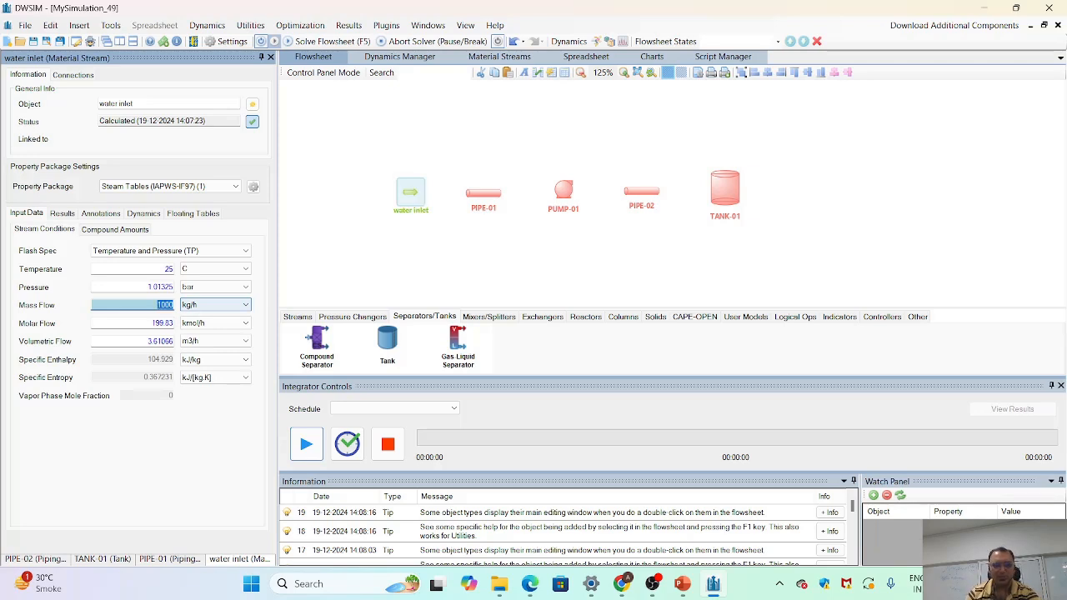
left_click(393, 245)
left_click(134, 229)
left_click(63, 232)
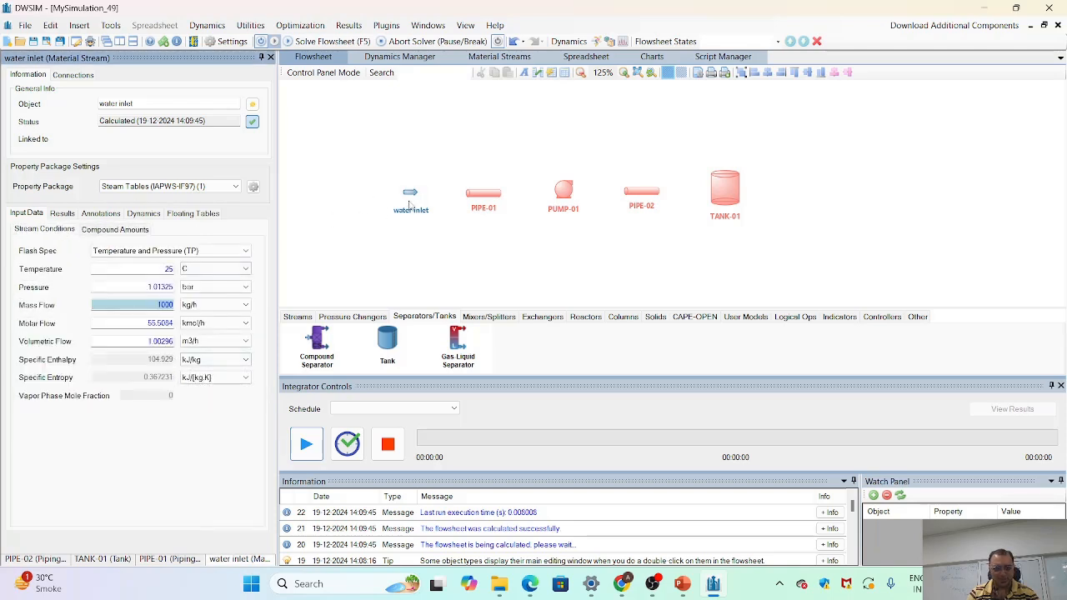
- Connect the water inlet stream as the inlet of the first pipe, PIPE-01
mouse_move(412, 197)
left_click(491, 196)
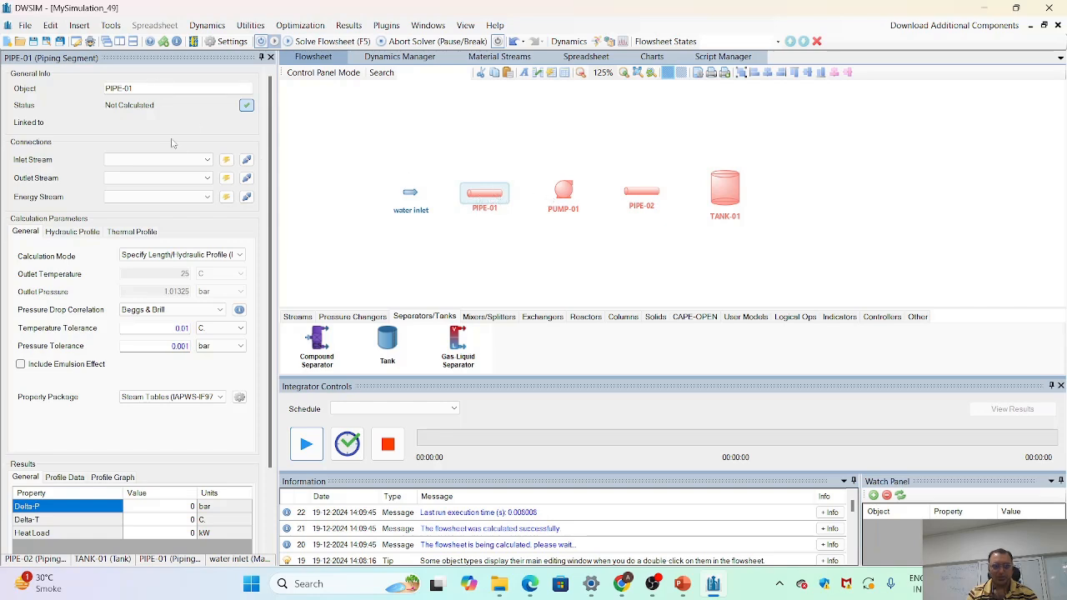
left_click(204, 159)
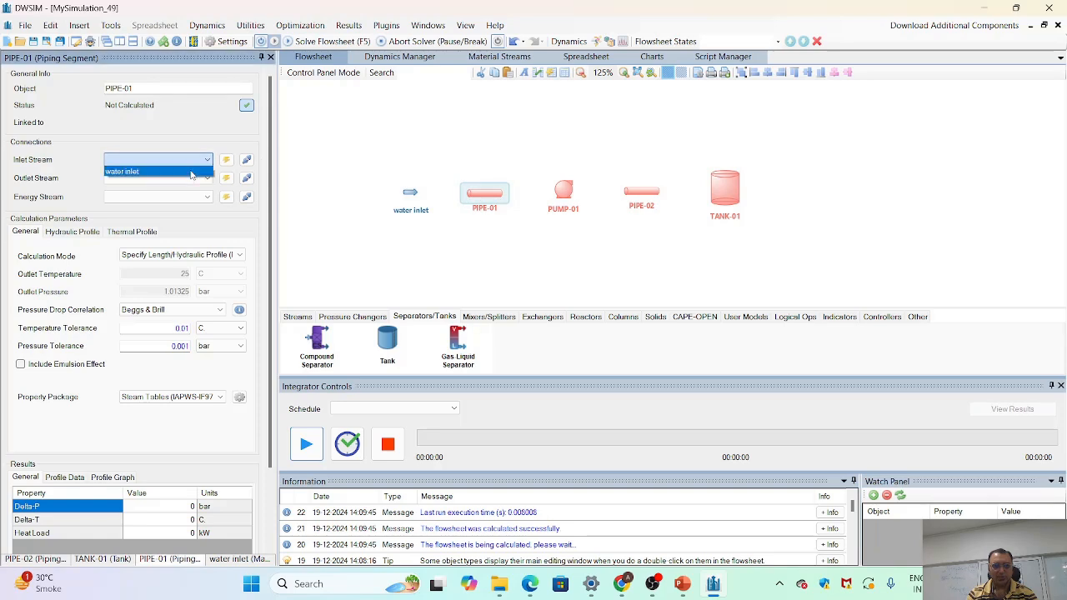
left_click(191, 172)
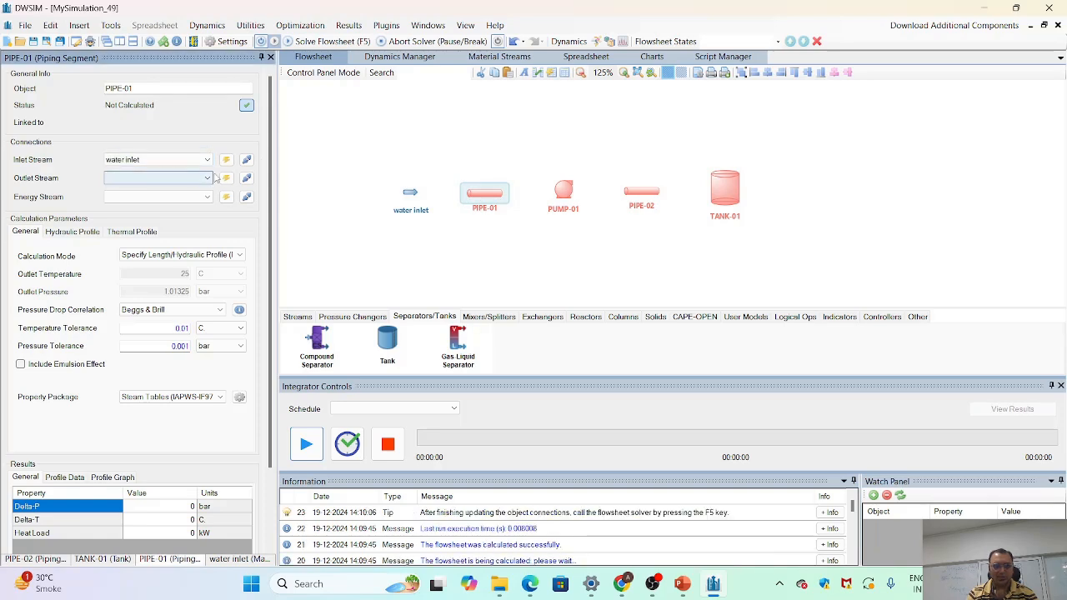
- Create and connect new outlet and energy streams for the first pipe, and move the energy stream further below it
left_click(207, 178)
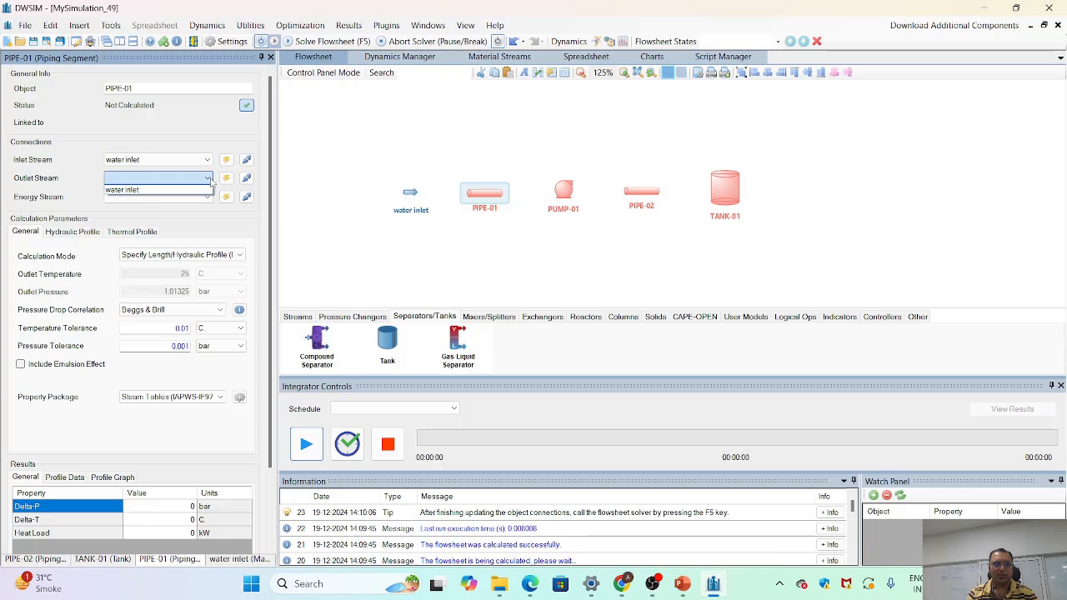
left_click(210, 179)
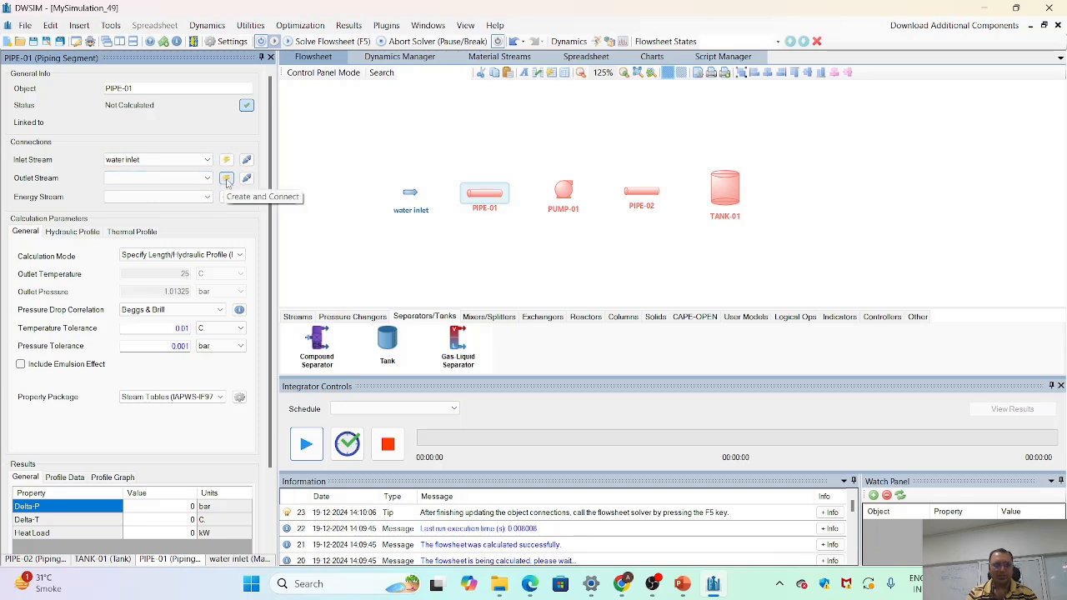
left_click(226, 179)
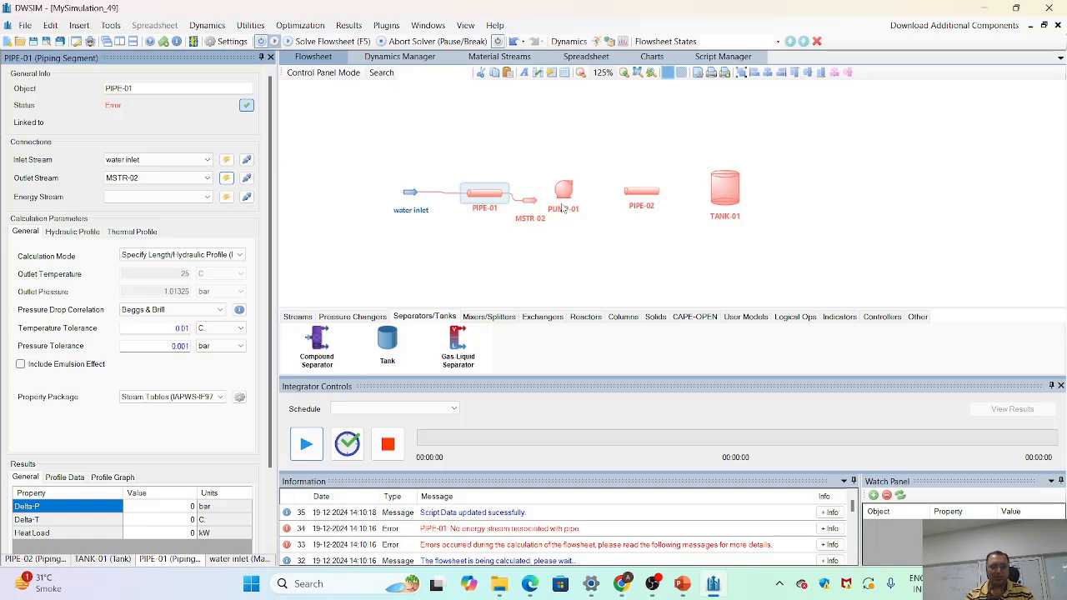
left_click(226, 197)
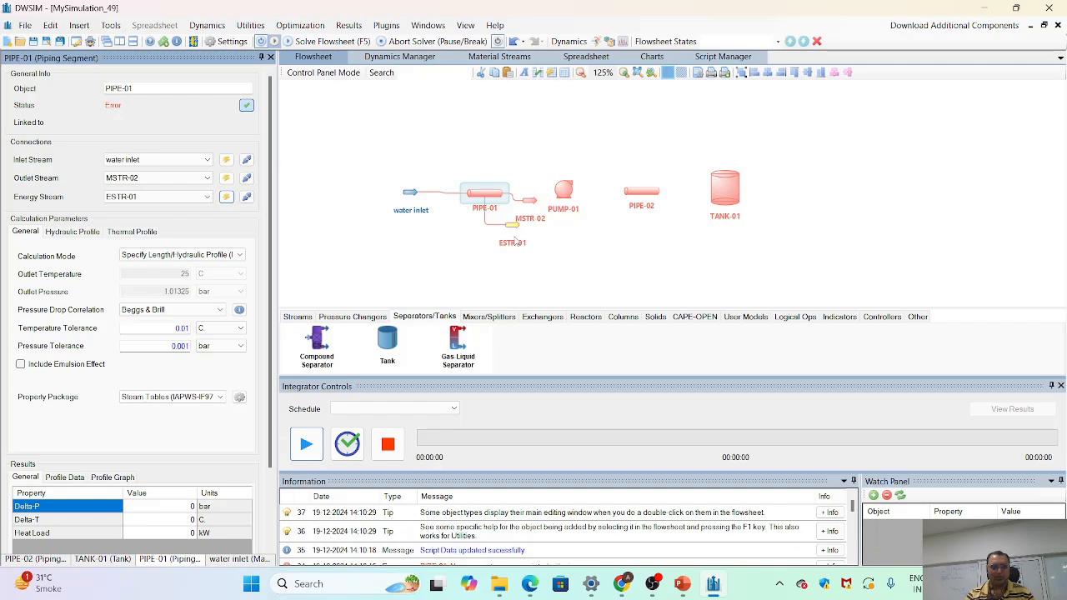
left_click_drag(509, 227, 511, 250)
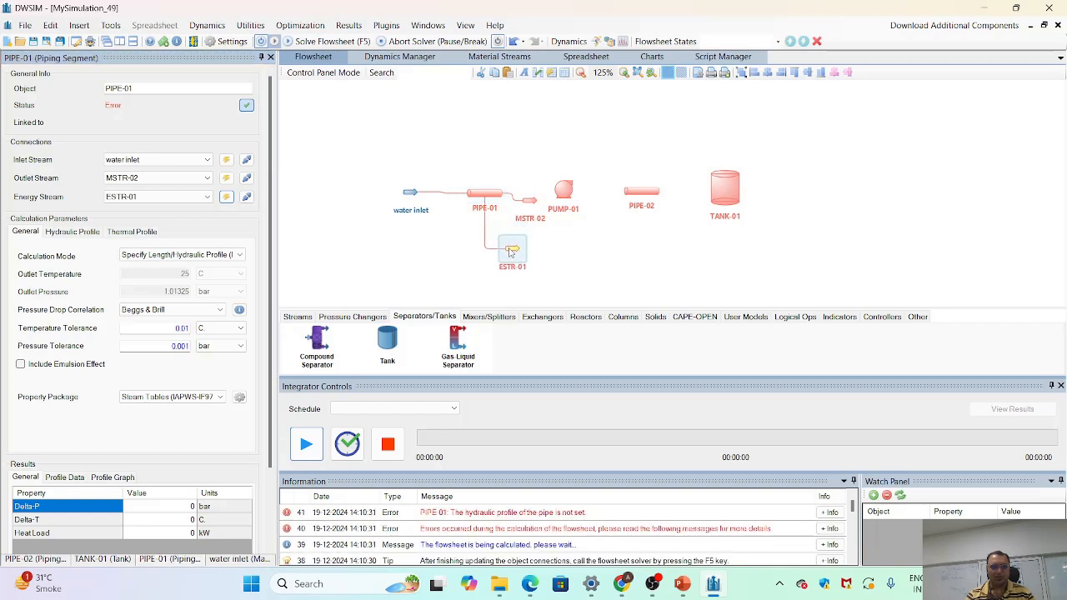
- Set the material of the first pipe's straight segment to Carbon Steel in its hydraulic profile
left_click(488, 196)
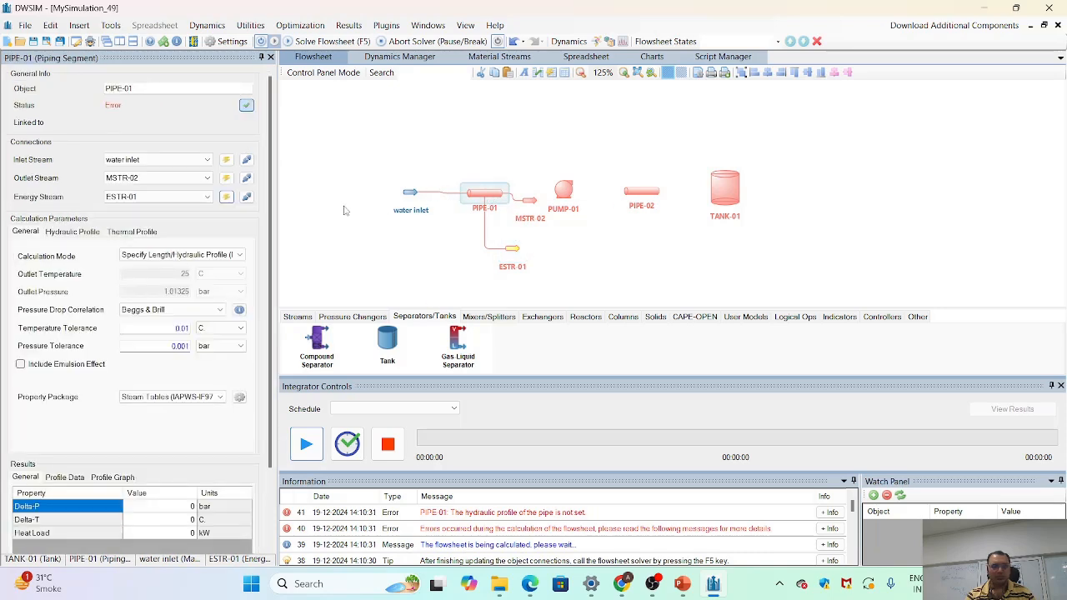
left_click(70, 235)
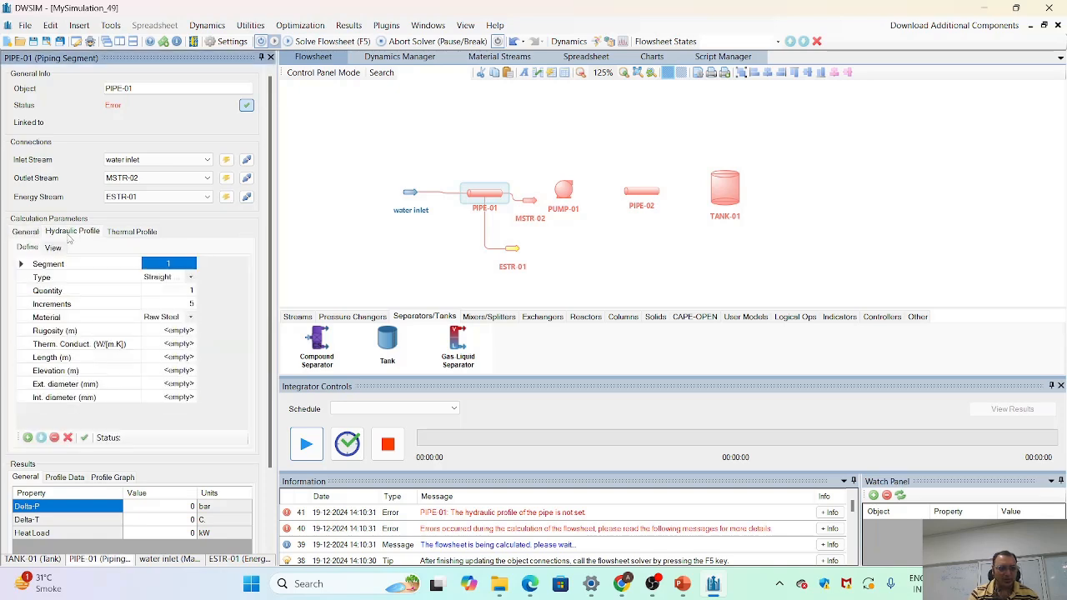
left_click(28, 233)
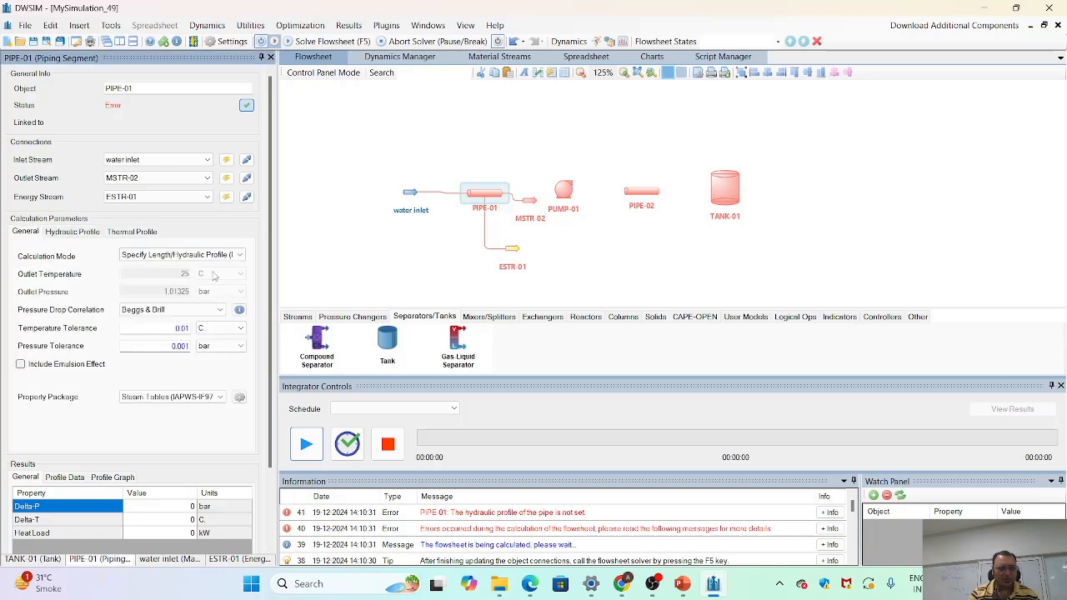
left_click(88, 233)
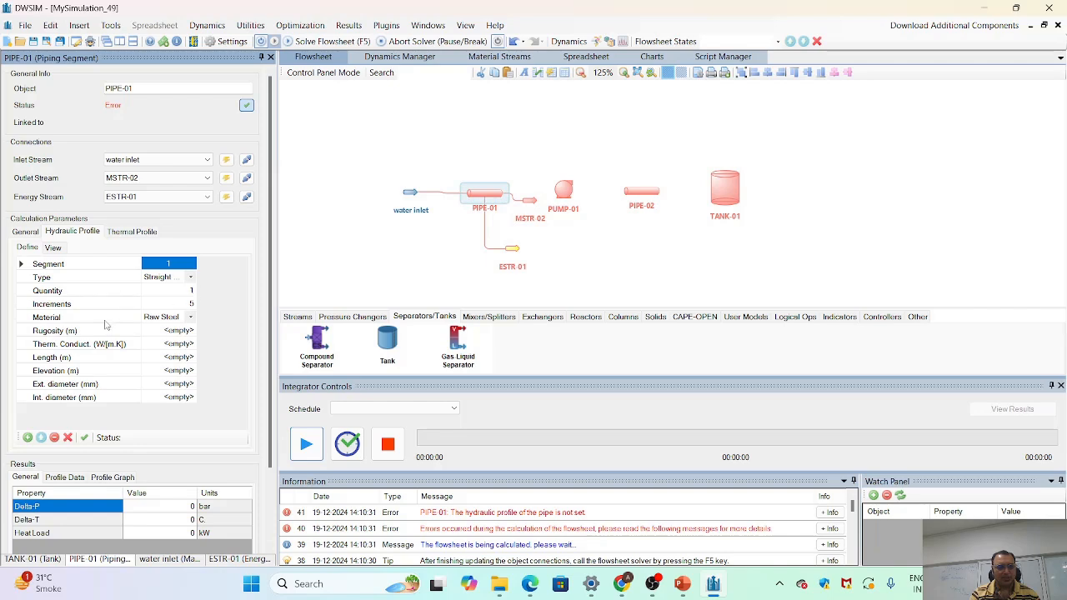
left_click(190, 322)
left_click(191, 322)
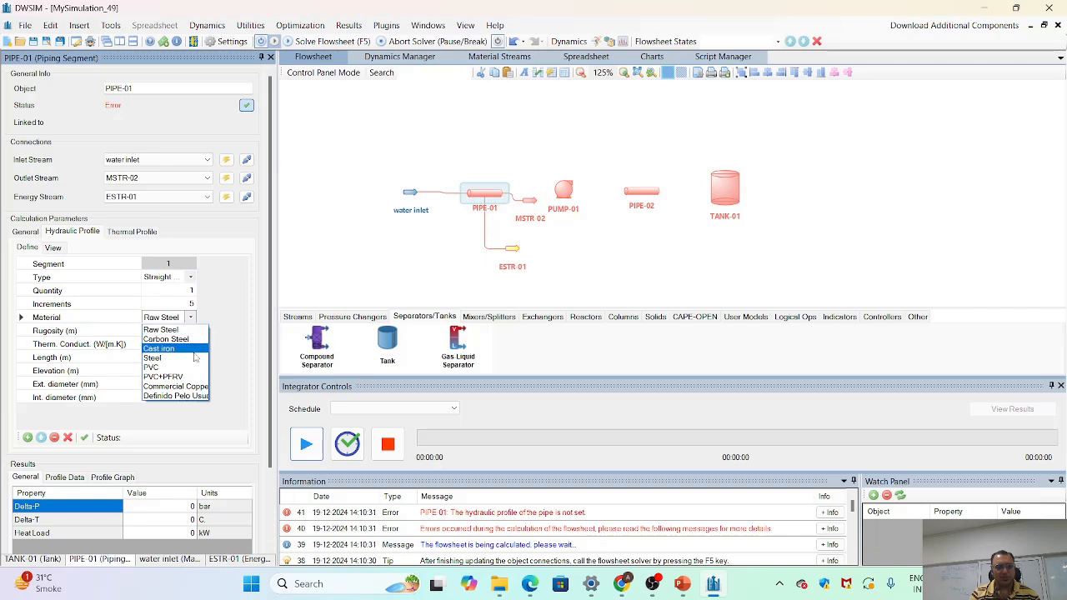
left_click(191, 339)
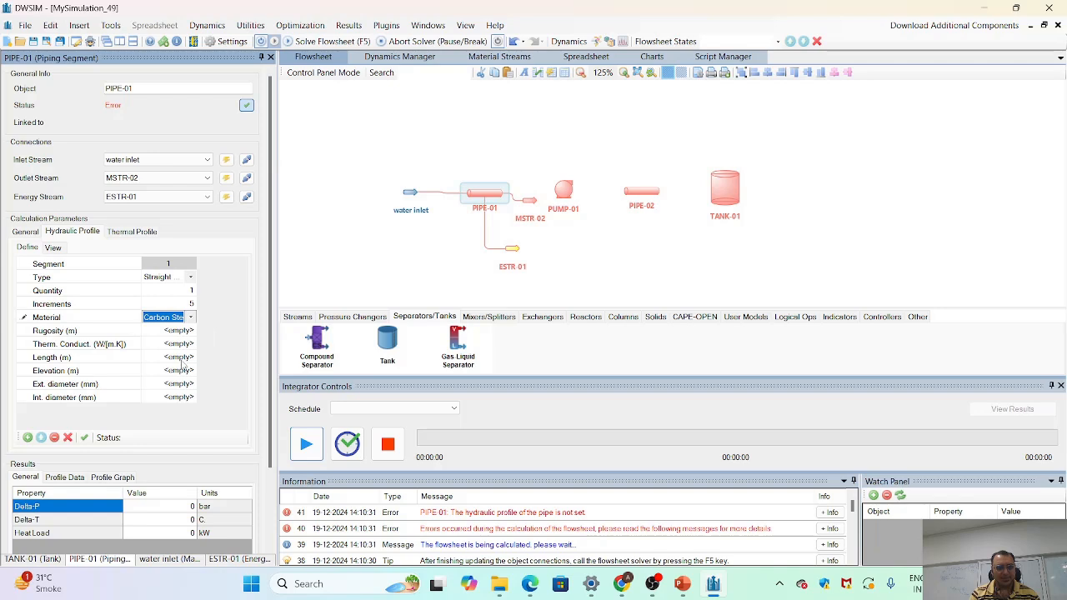
- Set the first pipe segment's length to 0.5 m and its elevation to 0.5 m
left_click(181, 360)
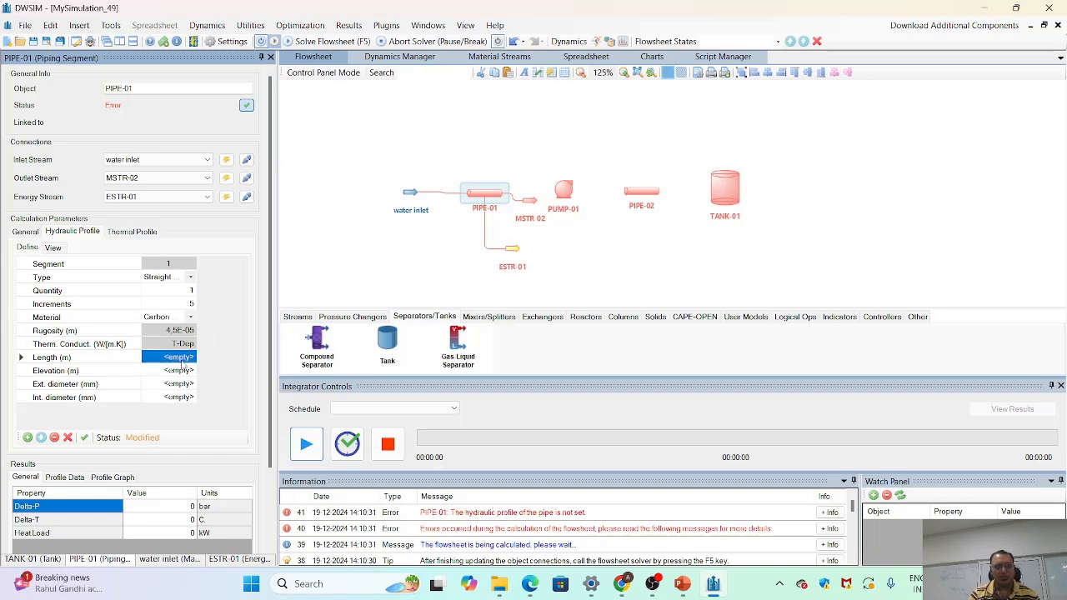
type("0.5")
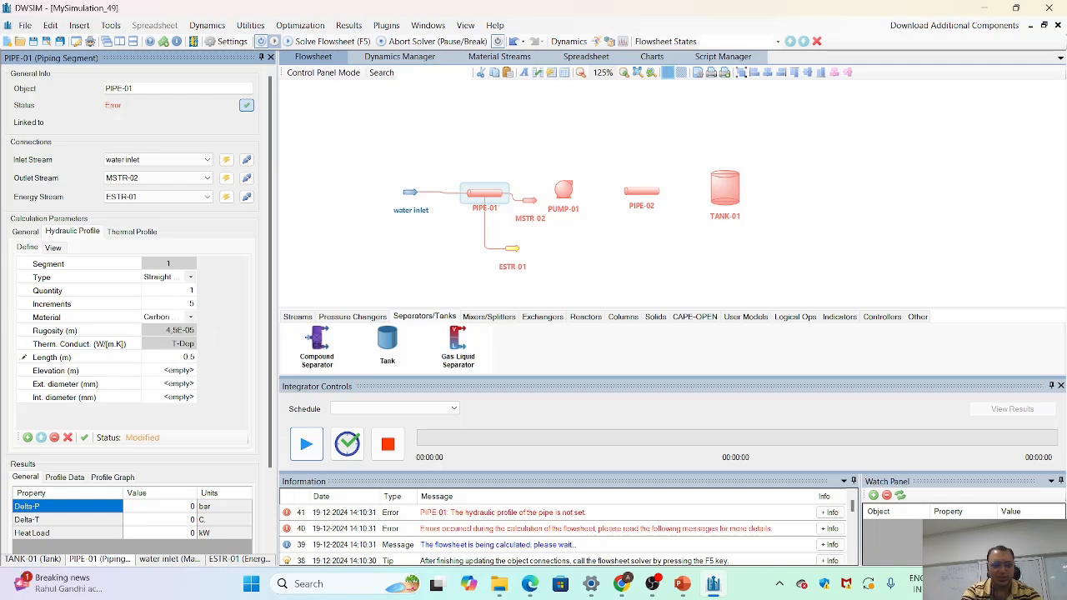
key("Return")
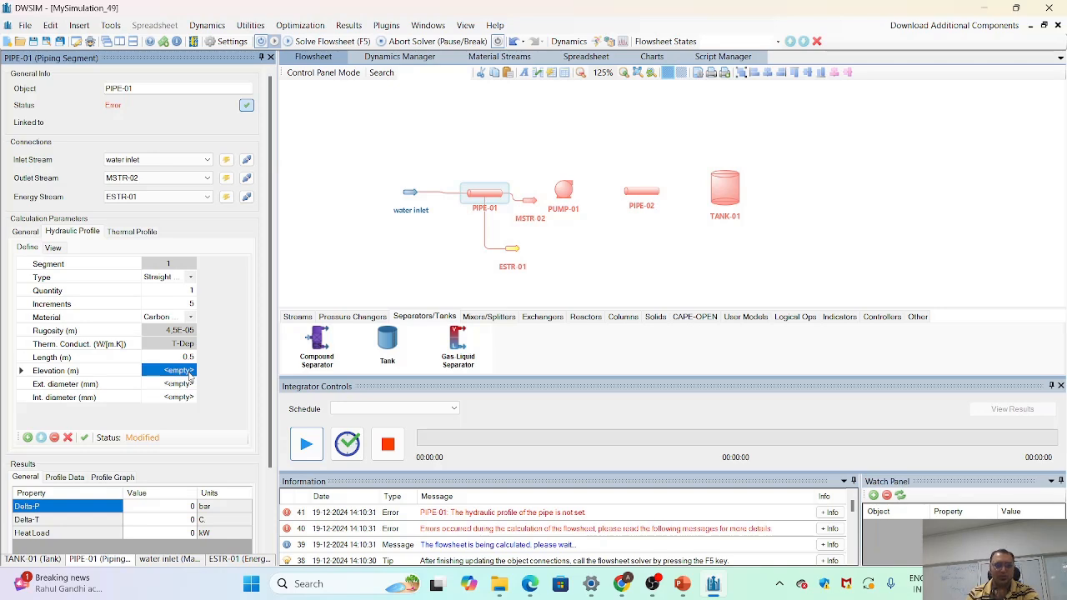
type("0.5")
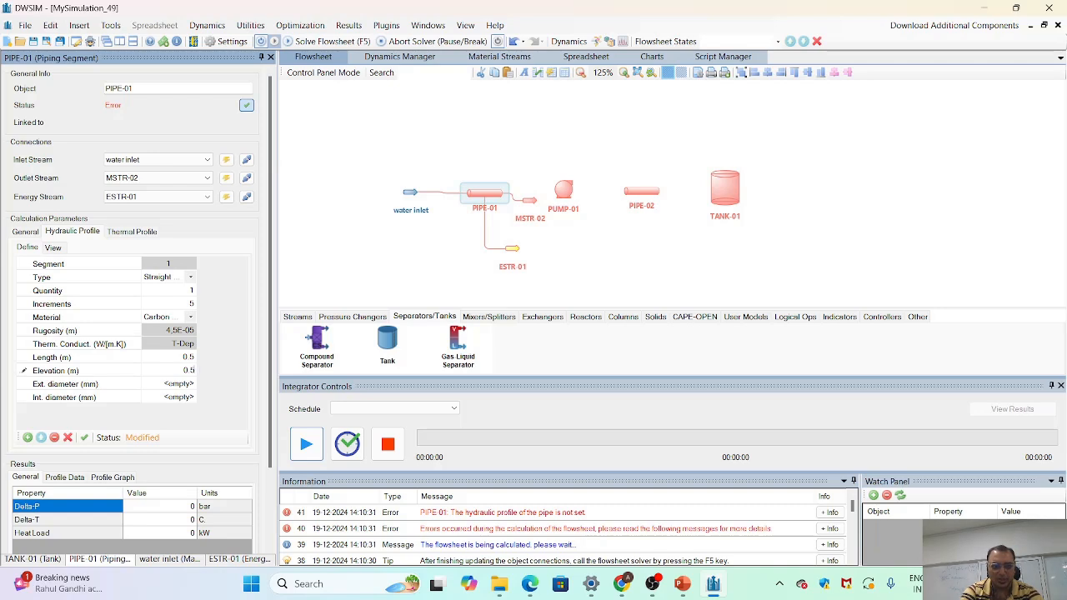
- Assign the 2" STD / 40 / 40S size (2.375 OD / 2.067 ID) to the first pipe's diameters and apply the hydraulic profile
left_click(188, 382)
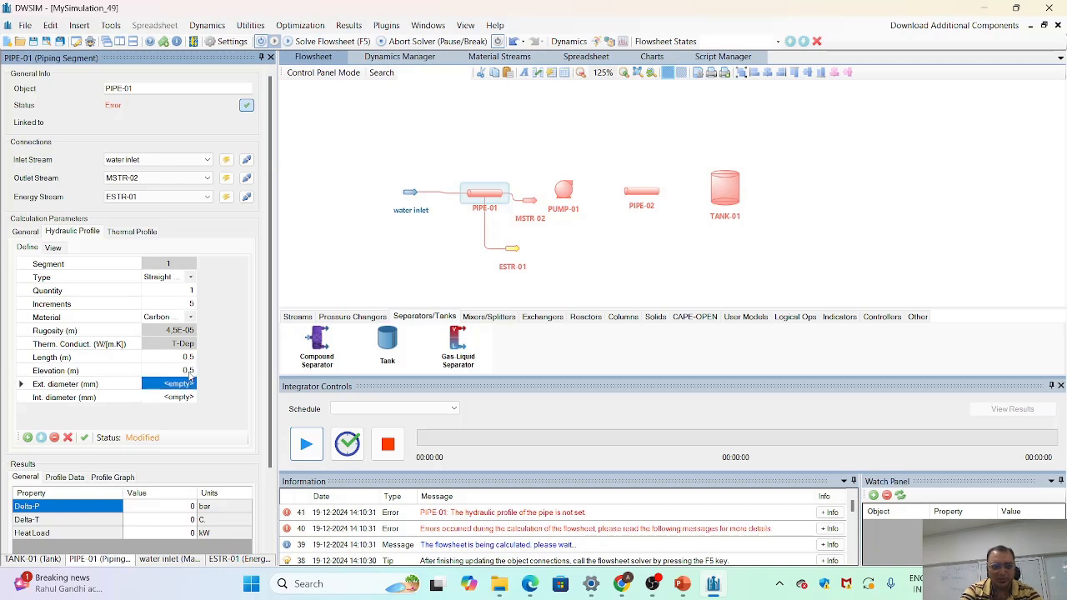
left_click(190, 384)
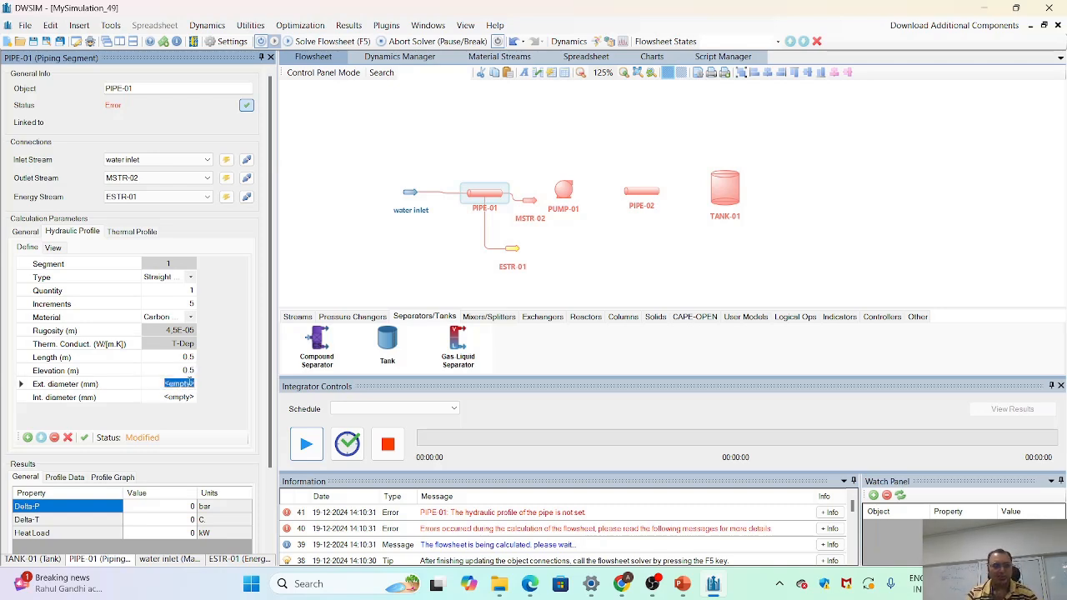
mouse_move(212, 406)
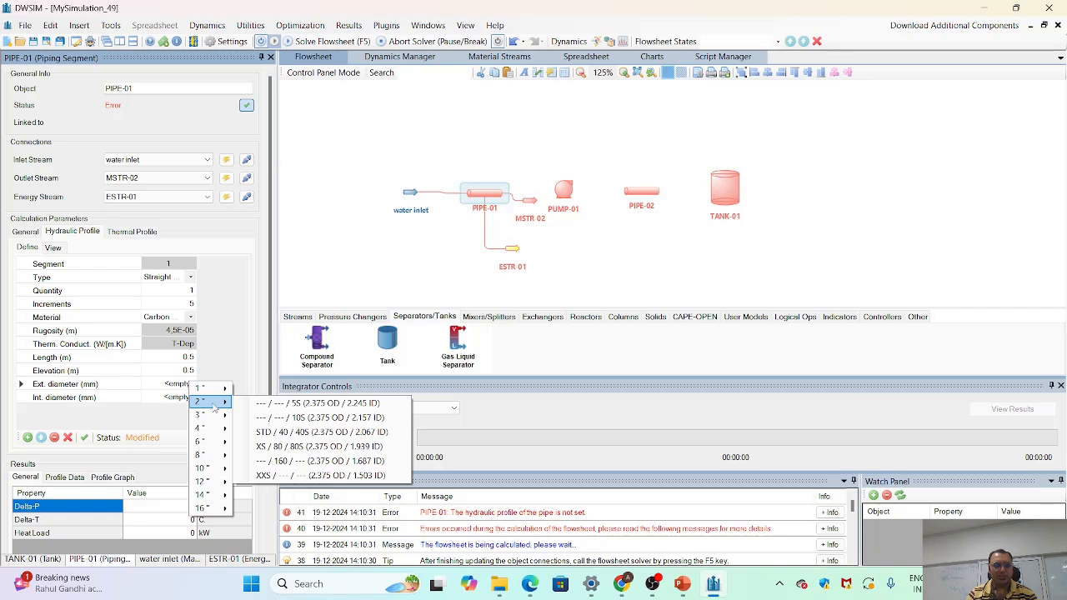
left_click(269, 434)
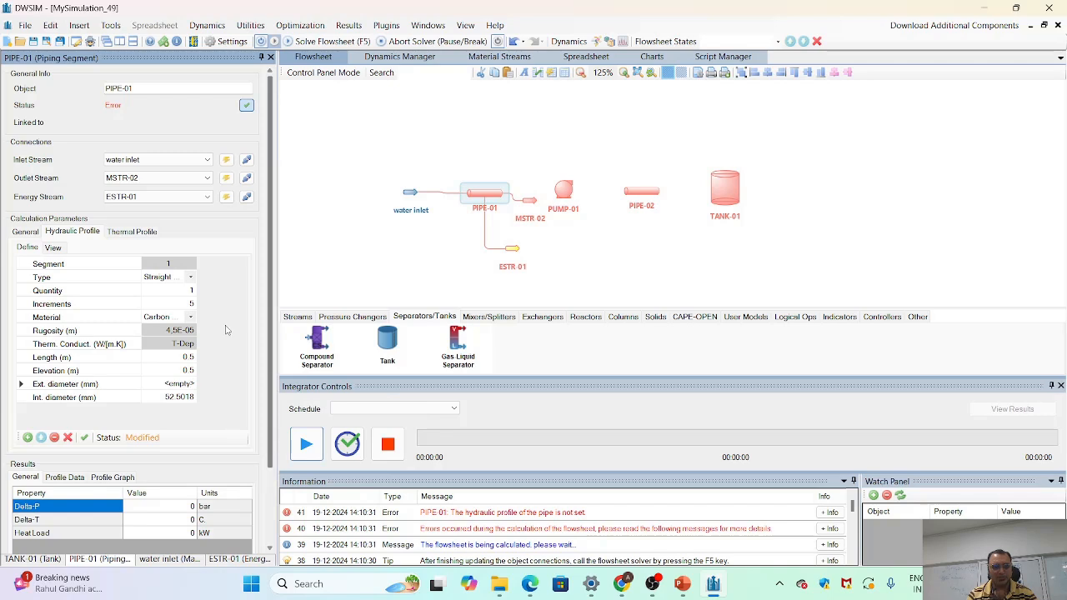
left_click(84, 437)
left_click(565, 261)
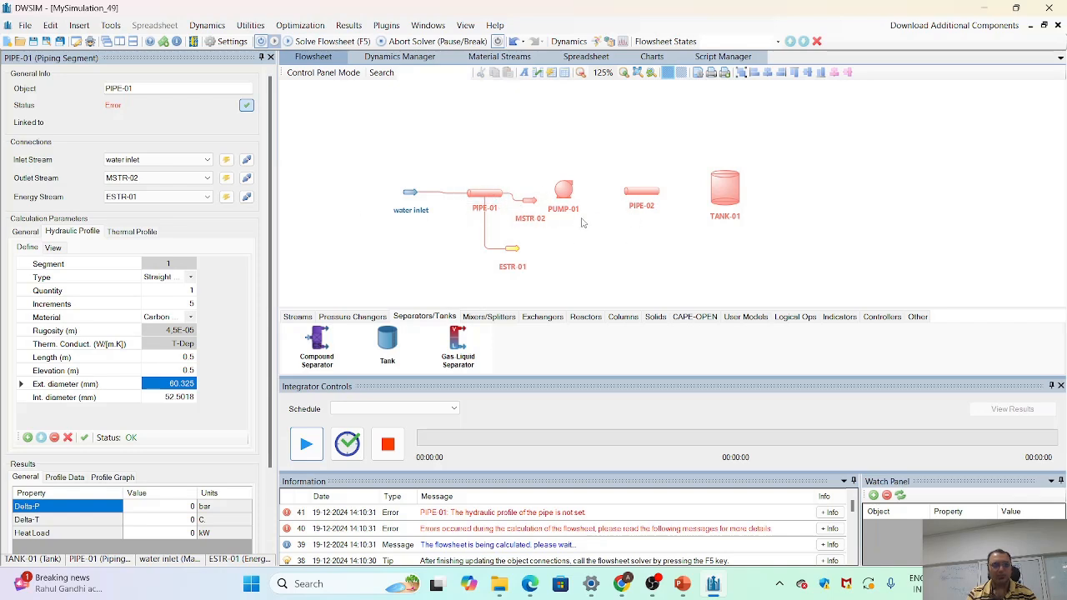
- Connect the first pipe's outlet stream, MSTR-02, as the inlet stream of the pump
left_click(565, 194)
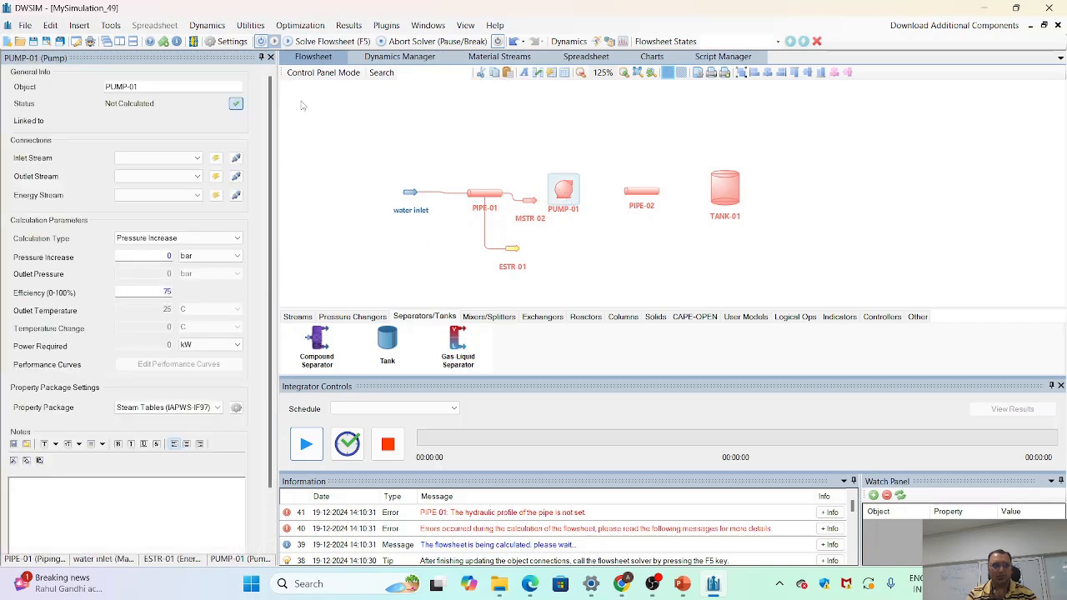
left_click(199, 159)
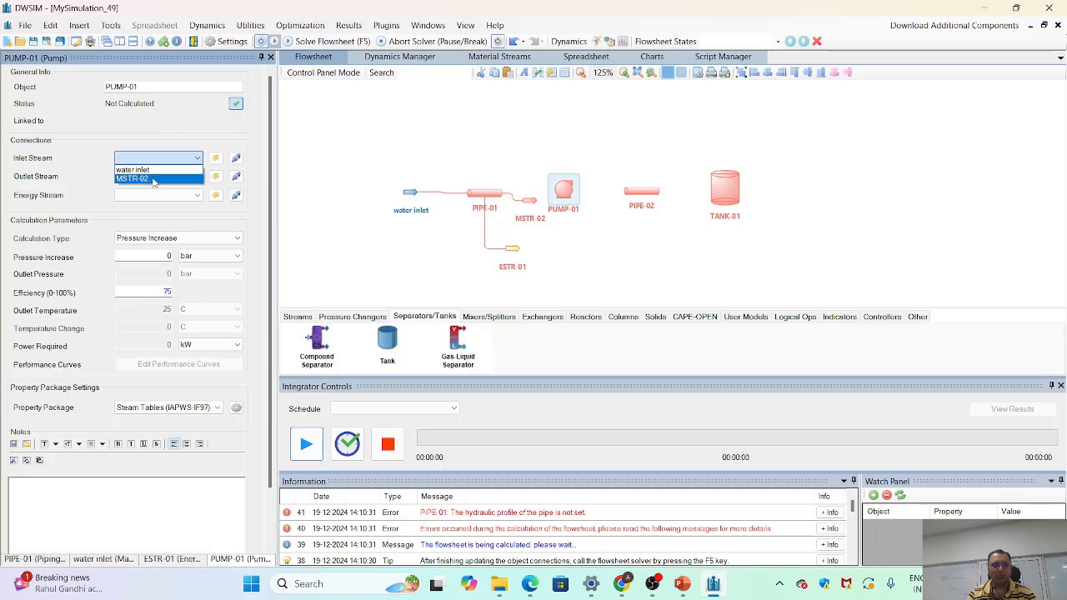
left_click(153, 182)
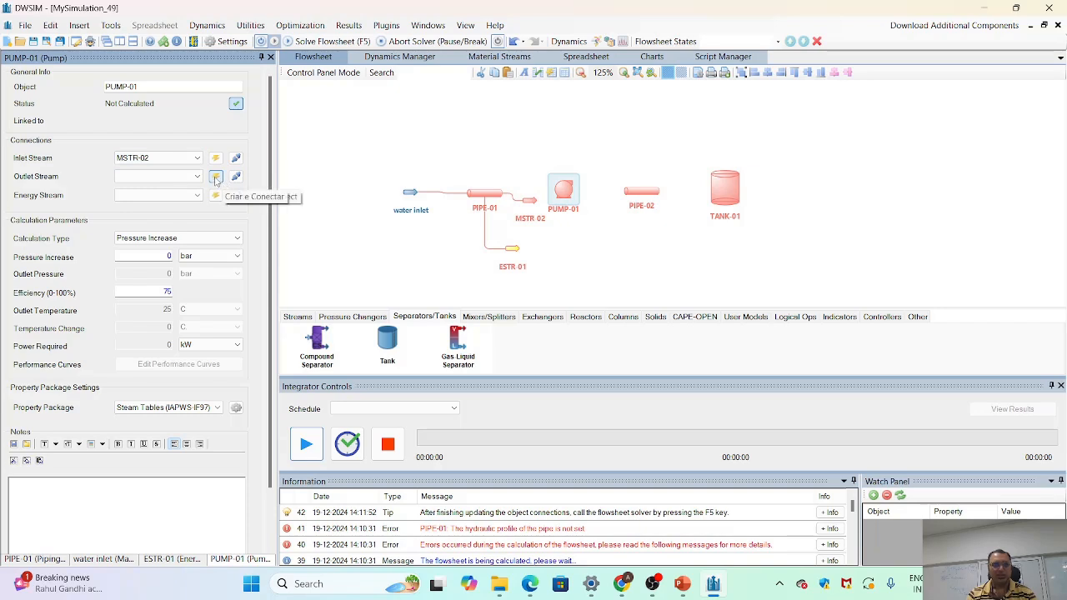
- Create and connect an outlet material stream and an energy stream for the pump, and place the energy stream slightly lower below the pump
left_click(216, 178)
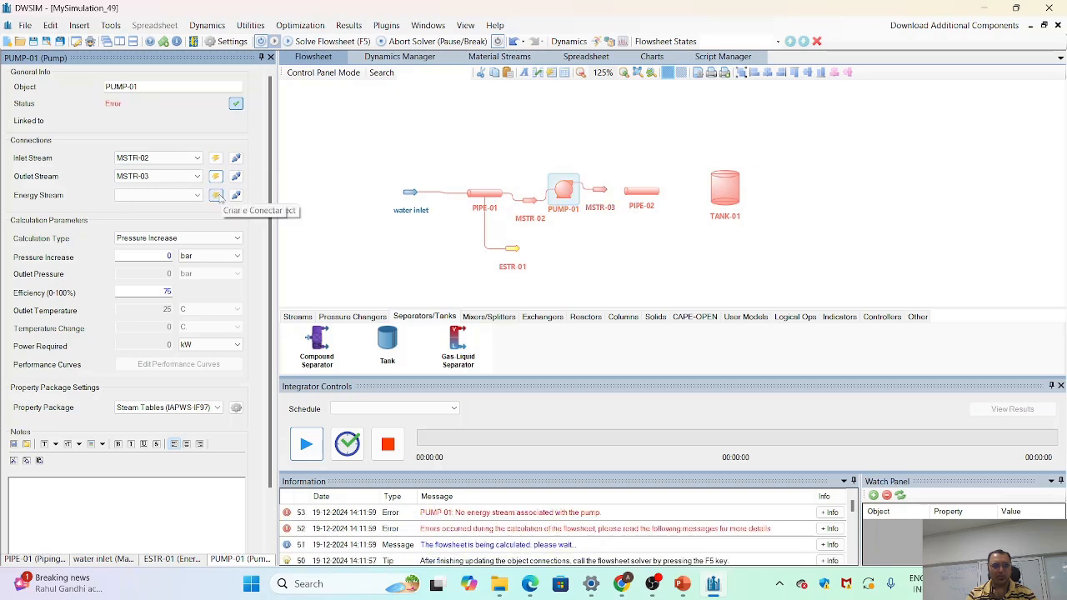
left_click(216, 195)
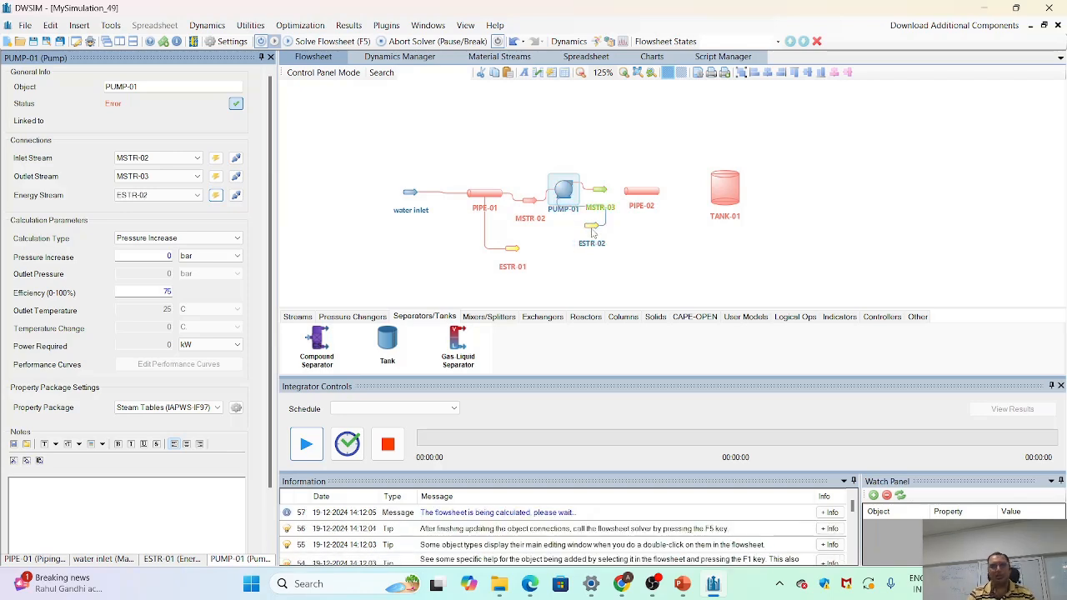
left_click_drag(592, 228, 583, 245)
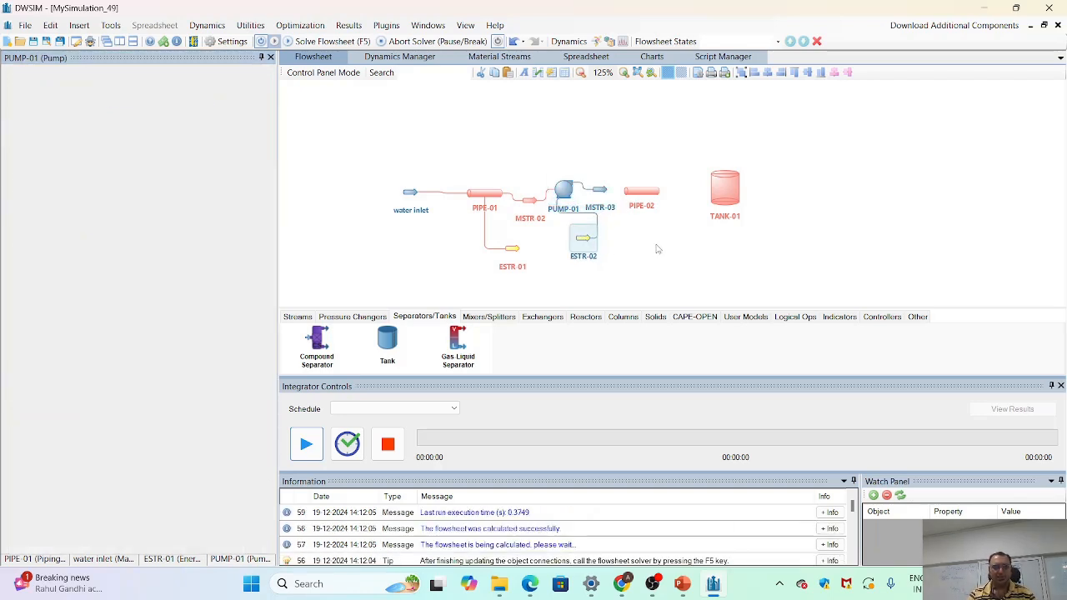
- Set the pump's calculation type to Outlet Pressure with an outlet pressure of 3 bar
left_click(566, 194)
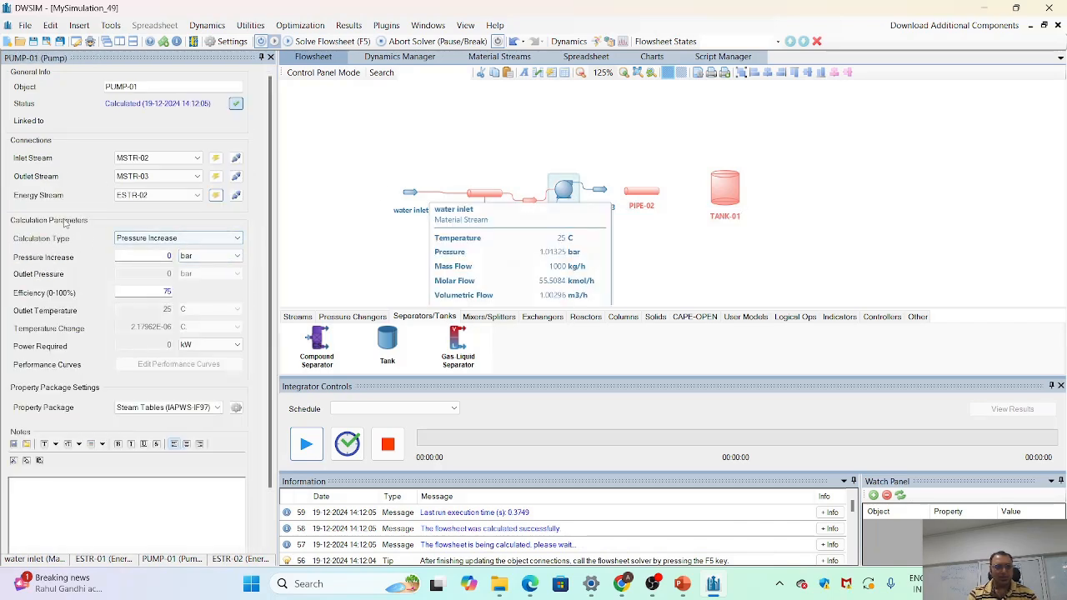
left_click(200, 241)
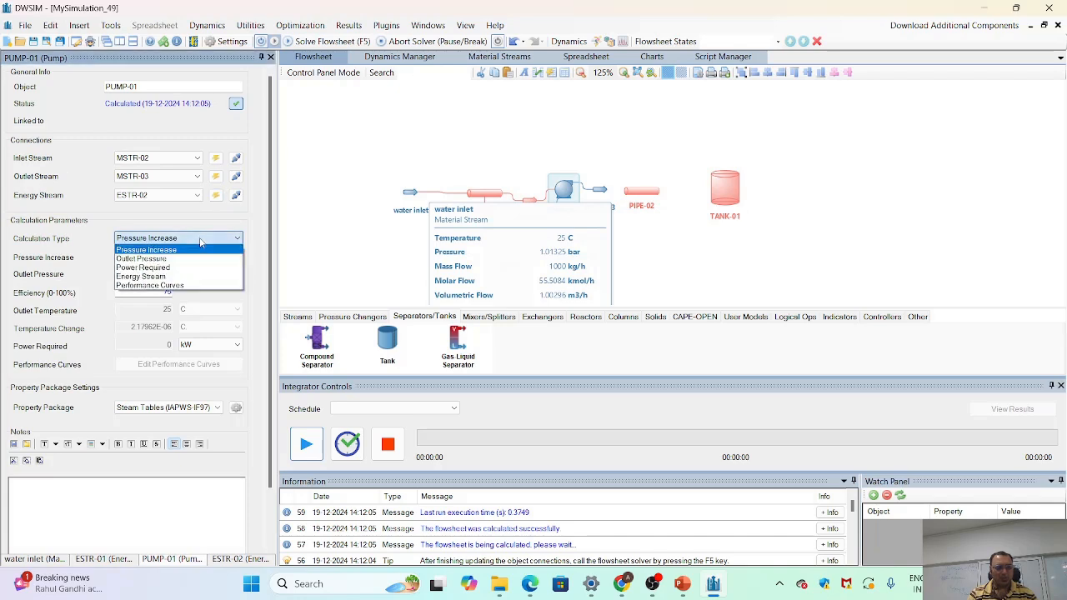
left_click(192, 259)
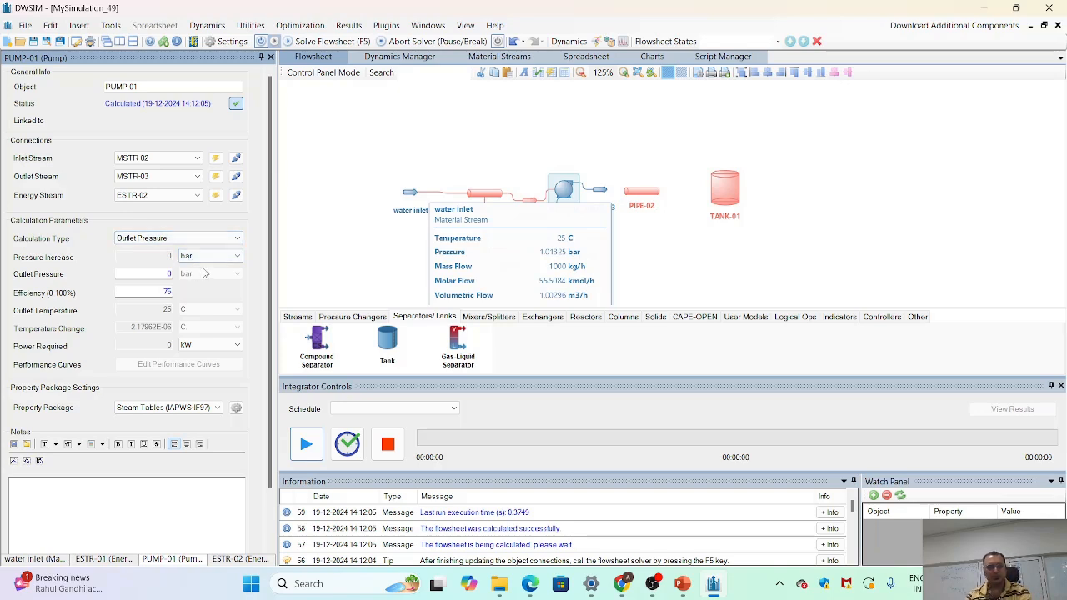
left_click(204, 272)
left_click(170, 283)
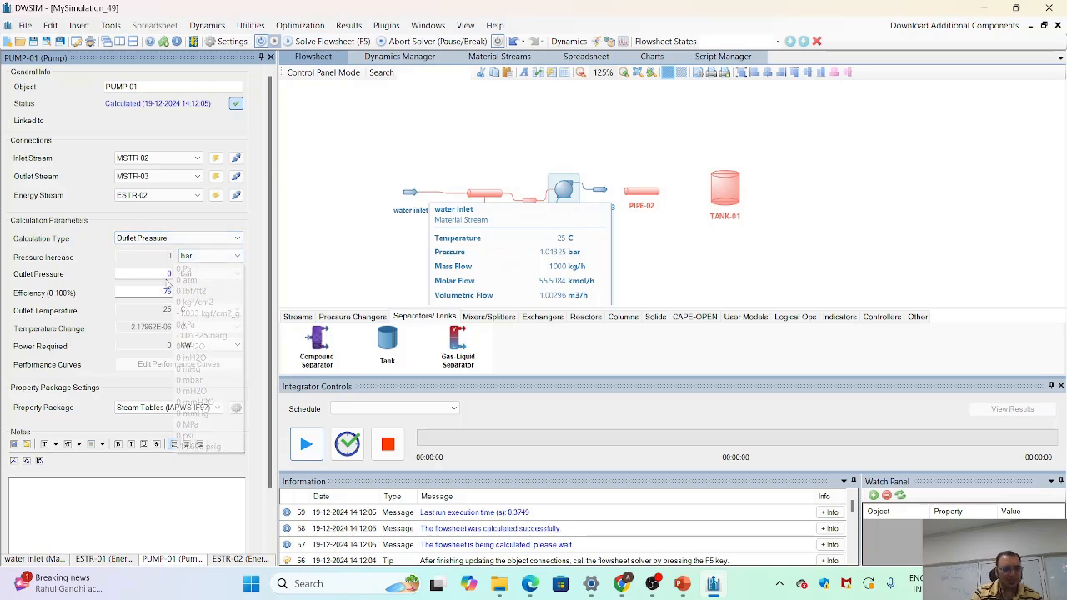
left_click(170, 274)
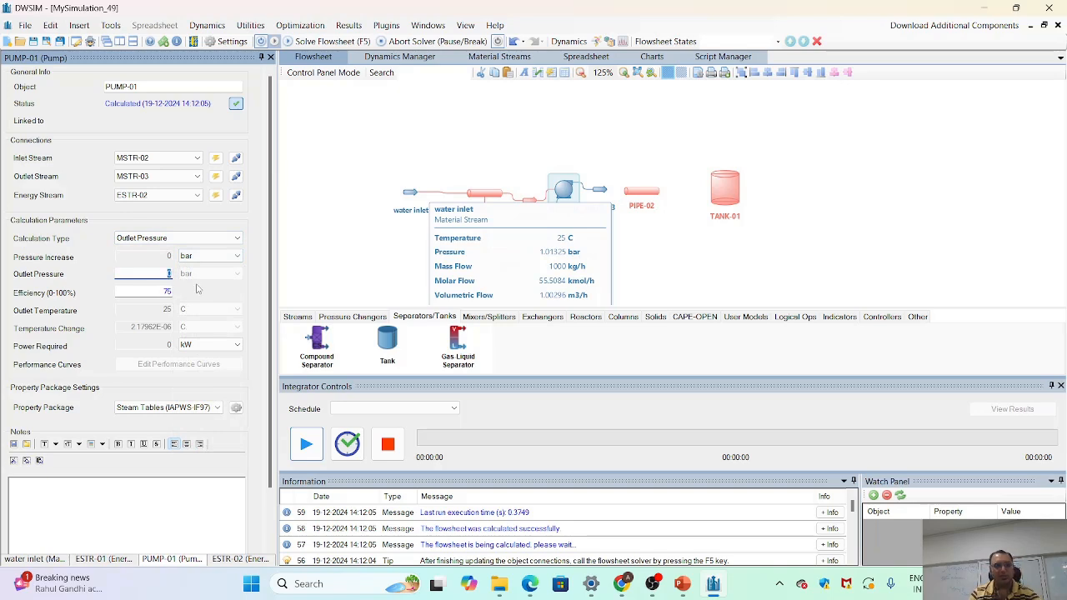
type("3")
key("Return")
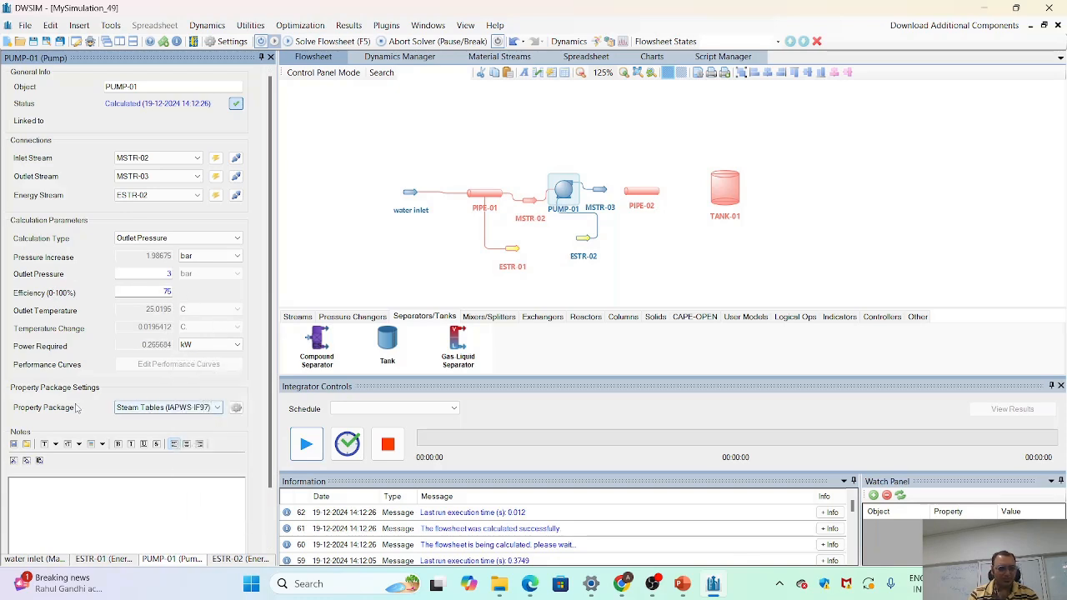
- Open the properties of the second pipe segment, PIPE-02
left_click(643, 195)
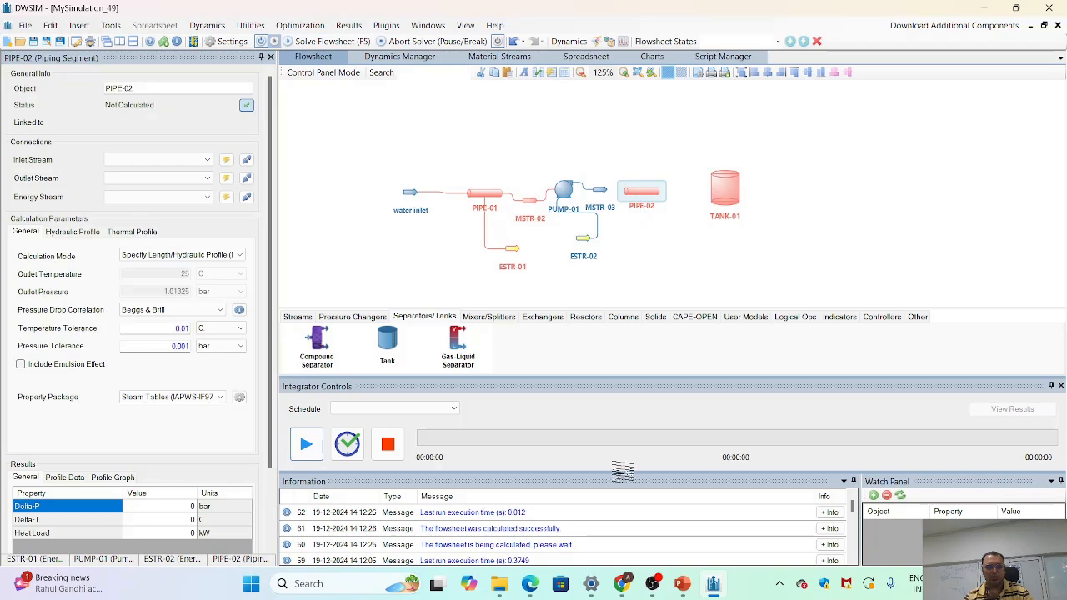
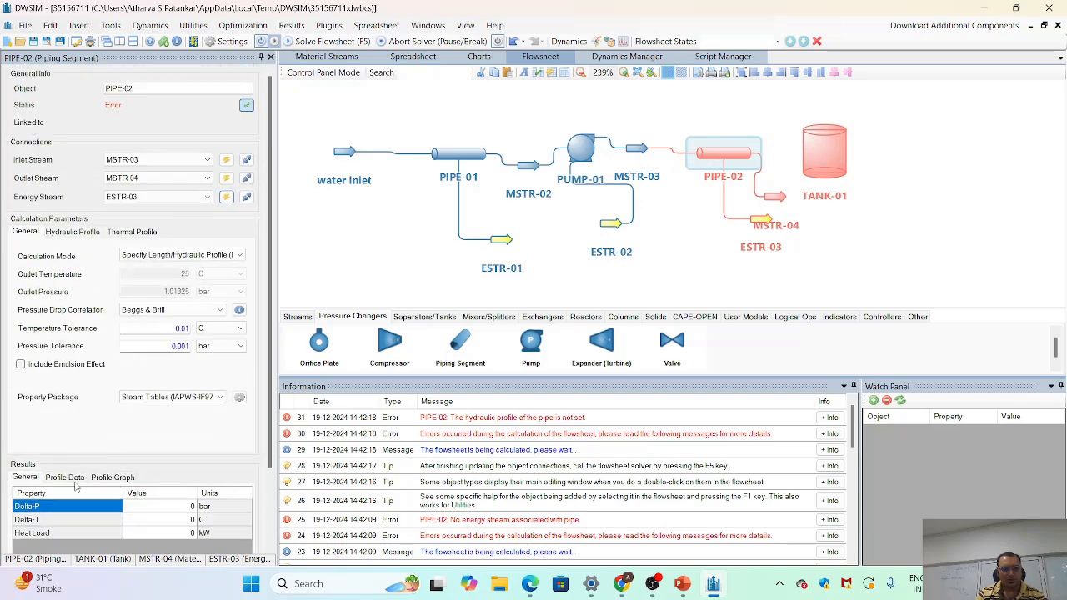
- Define the first hydraulic profile segment of PIPE-02 as a straight tube made of Carbon Steel
left_click(70, 235)
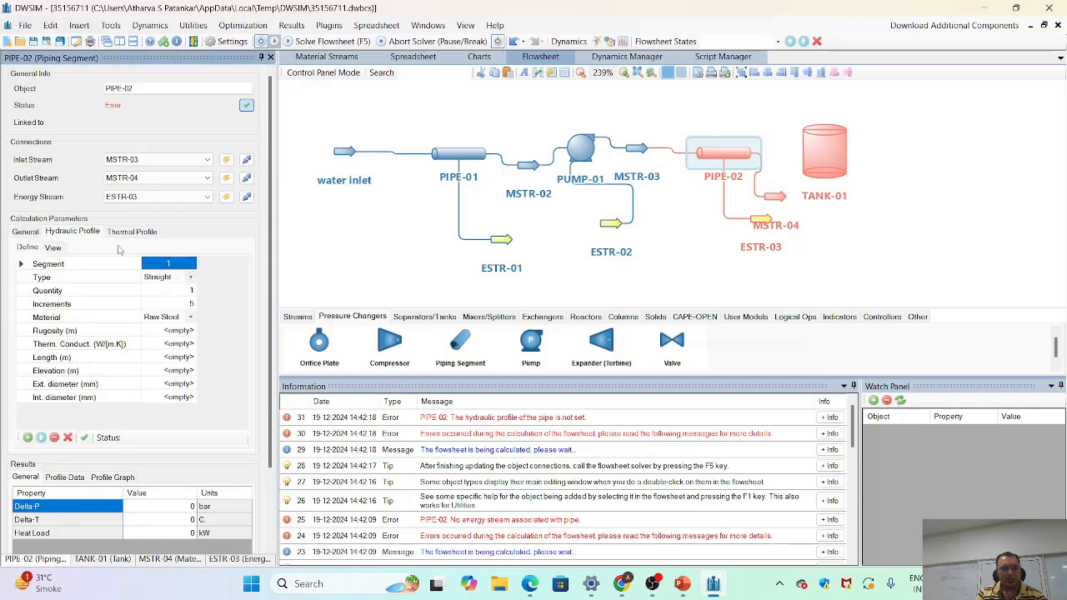
left_click(192, 280)
left_click(192, 279)
left_click(192, 278)
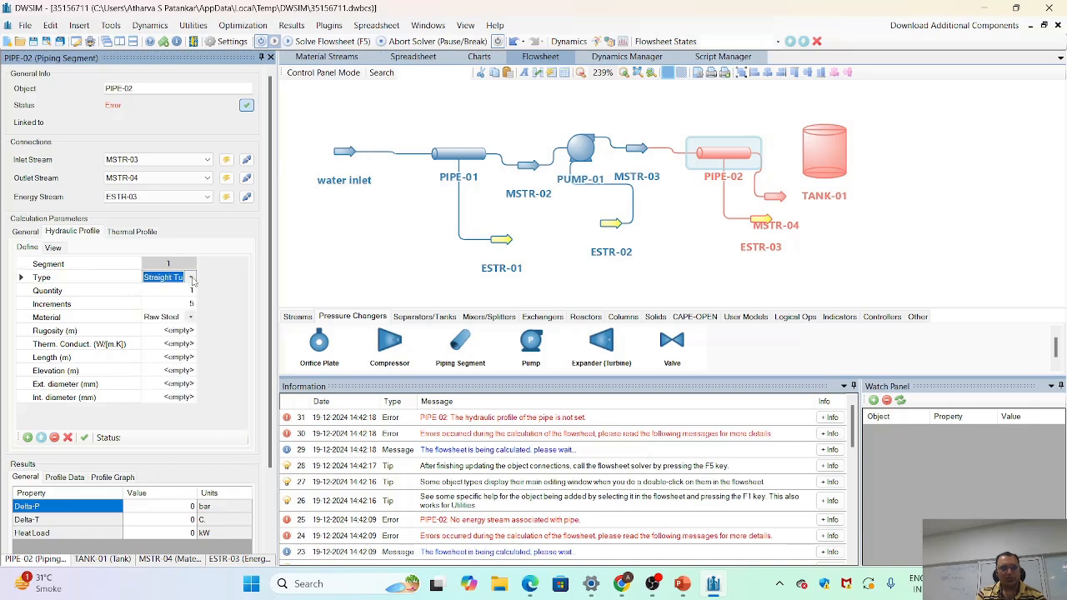
left_click(192, 278)
left_click(192, 289)
left_click(190, 322)
left_click(191, 320)
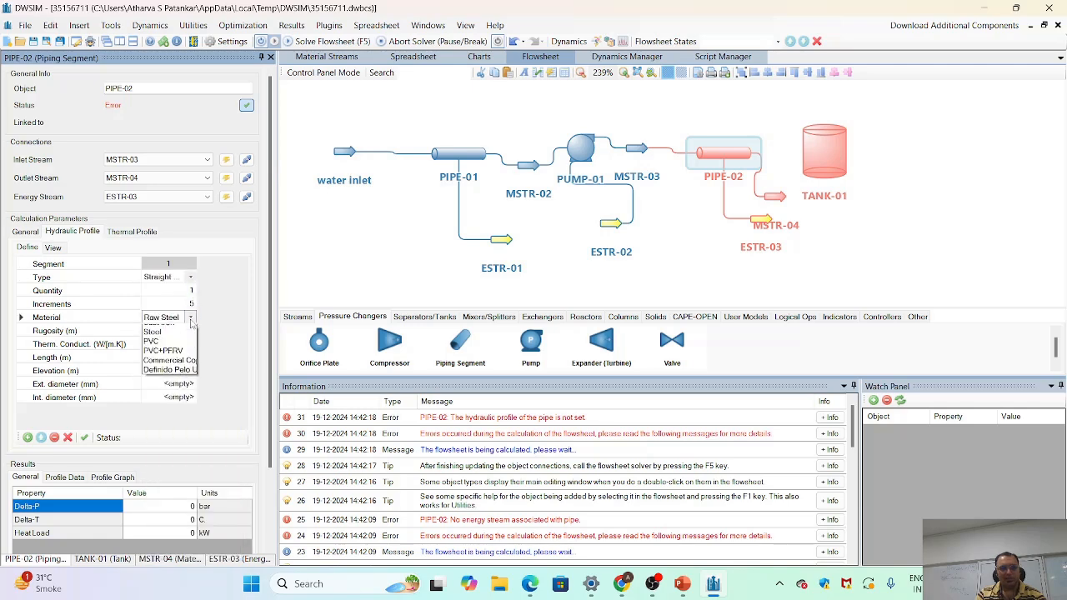
left_click(185, 345)
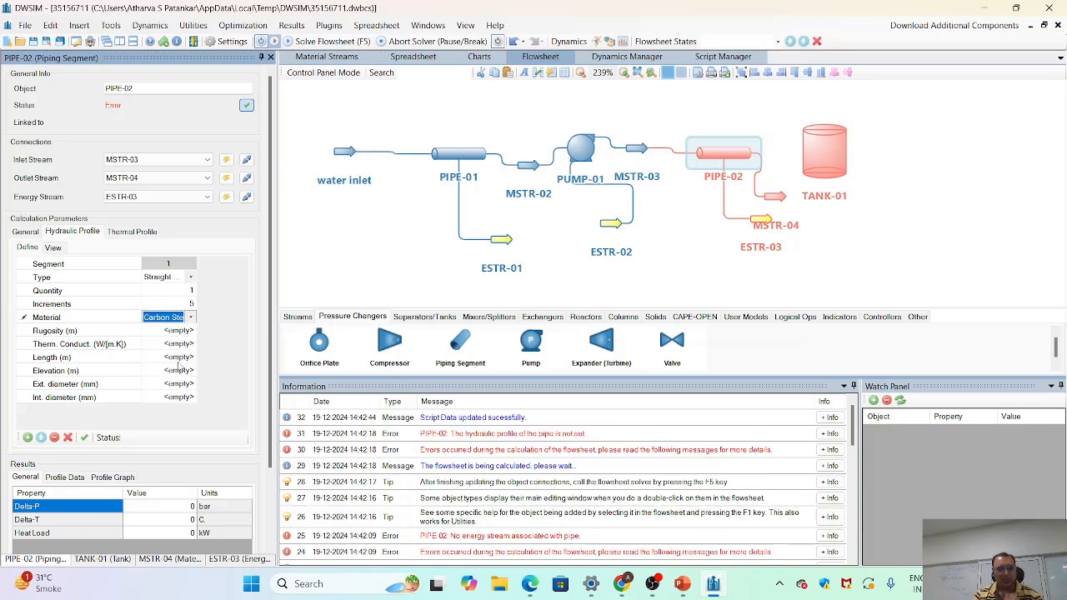
- Set the first segment's length to 2 m and its elevation to 0 m
left_click(179, 358)
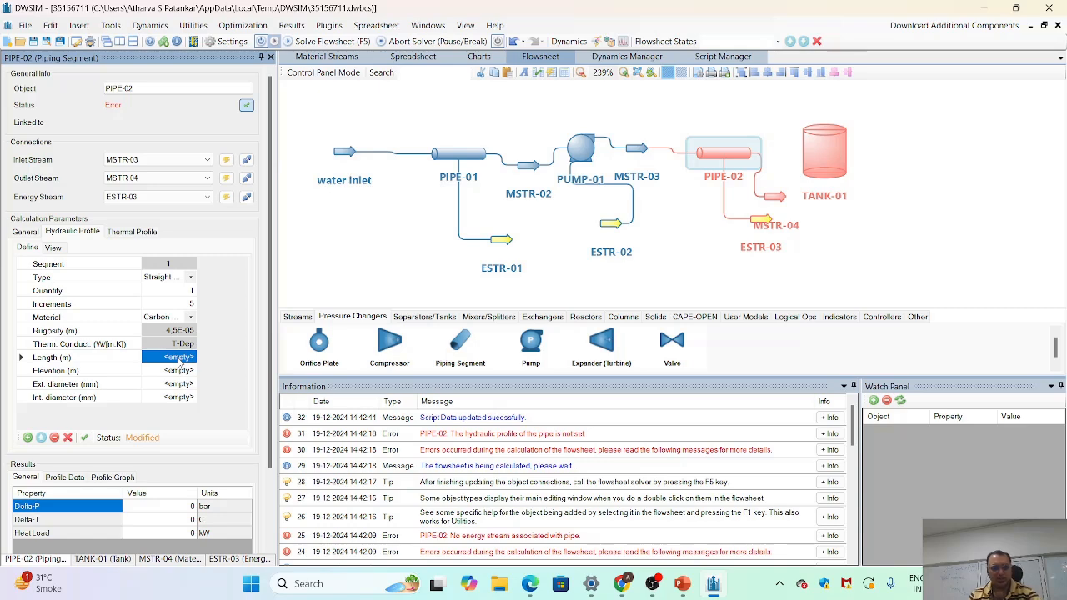
type("2")
key("Return")
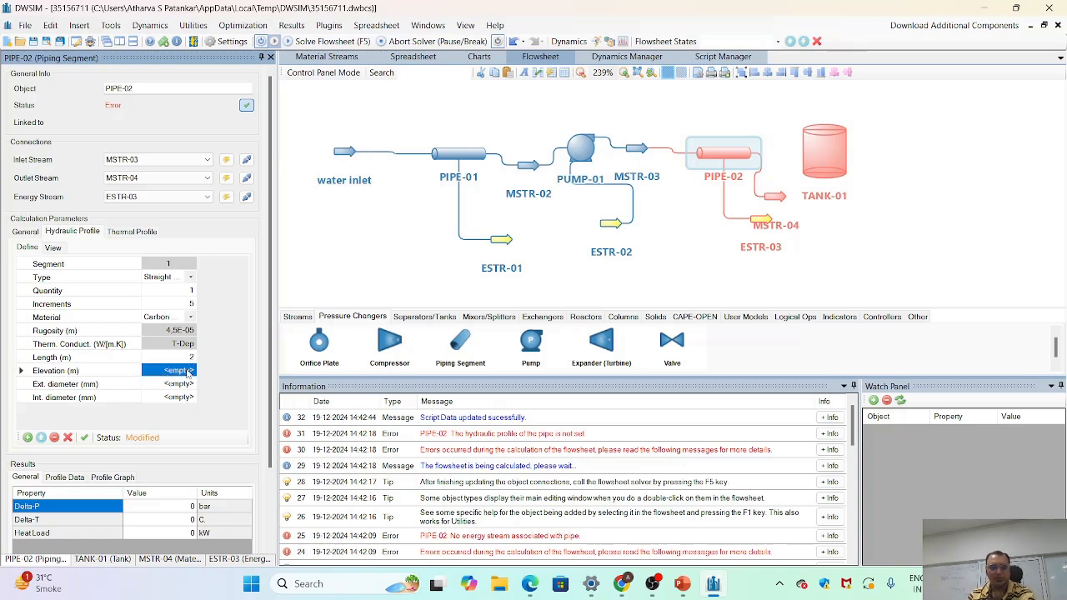
type("0")
key("Return")
- Assign the standard 2-inch STD / 40 / 40S pipe size to the first segment's diameters and apply the changes
left_click(189, 385)
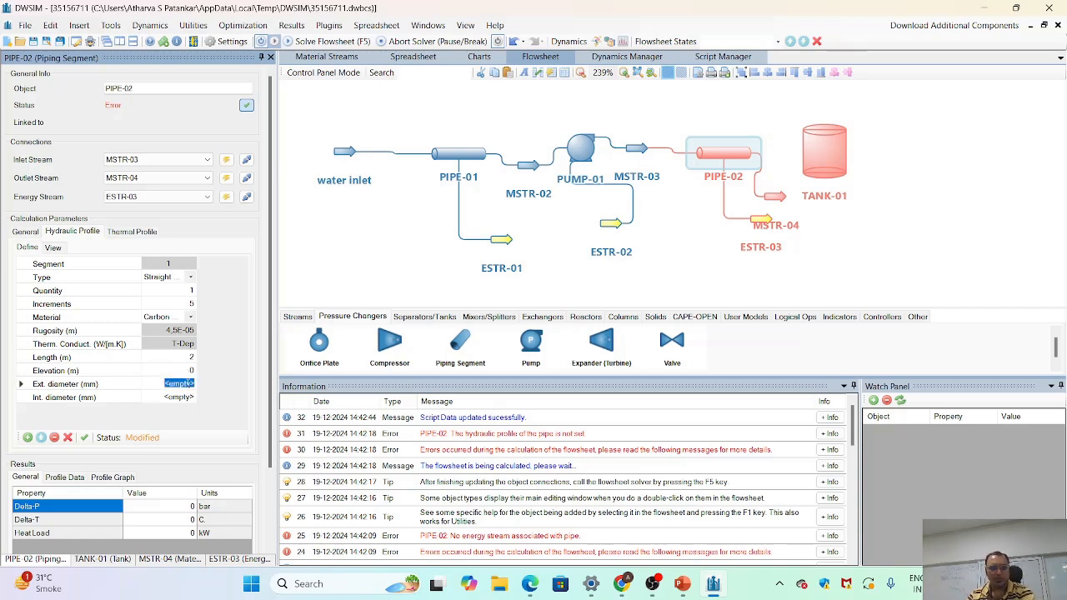
mouse_move(218, 405)
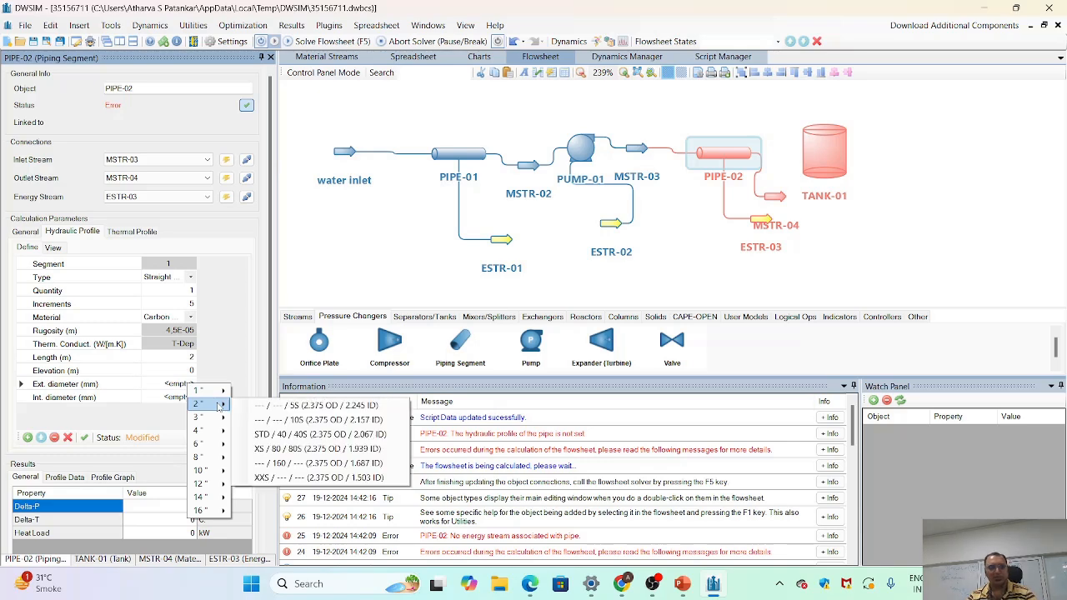
left_click(297, 434)
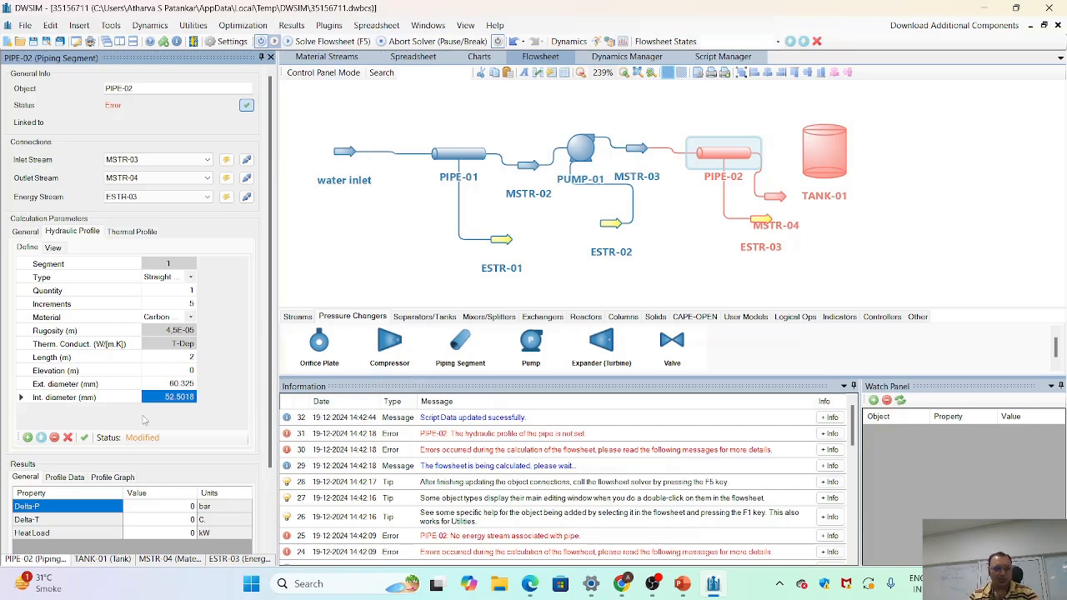
left_click(84, 438)
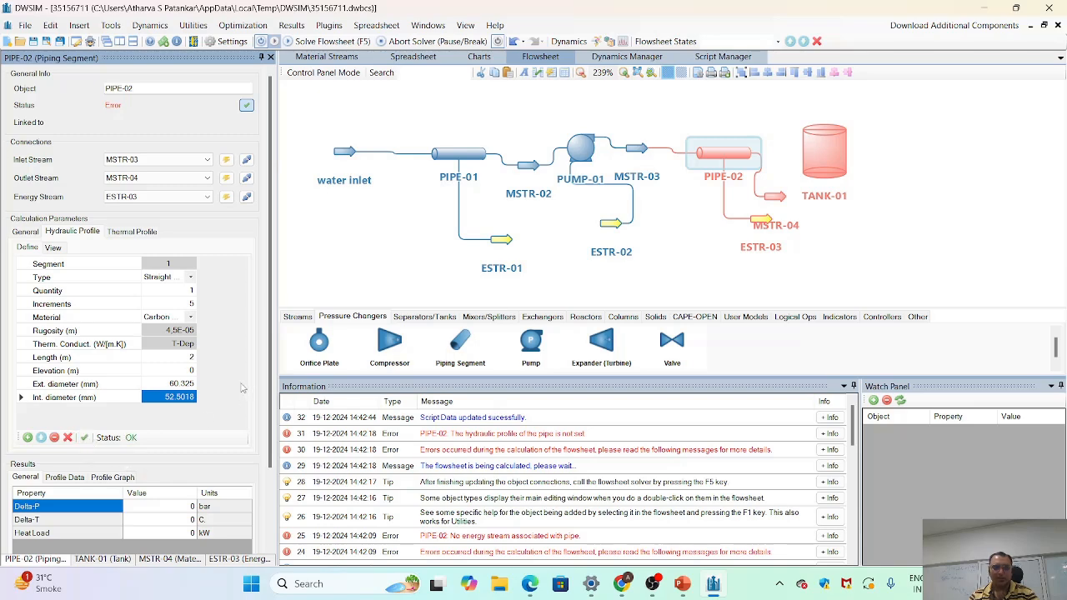
- Add a second segment to PIPE-02 as an open Gate Valve with PVC as the material
left_click(27, 438)
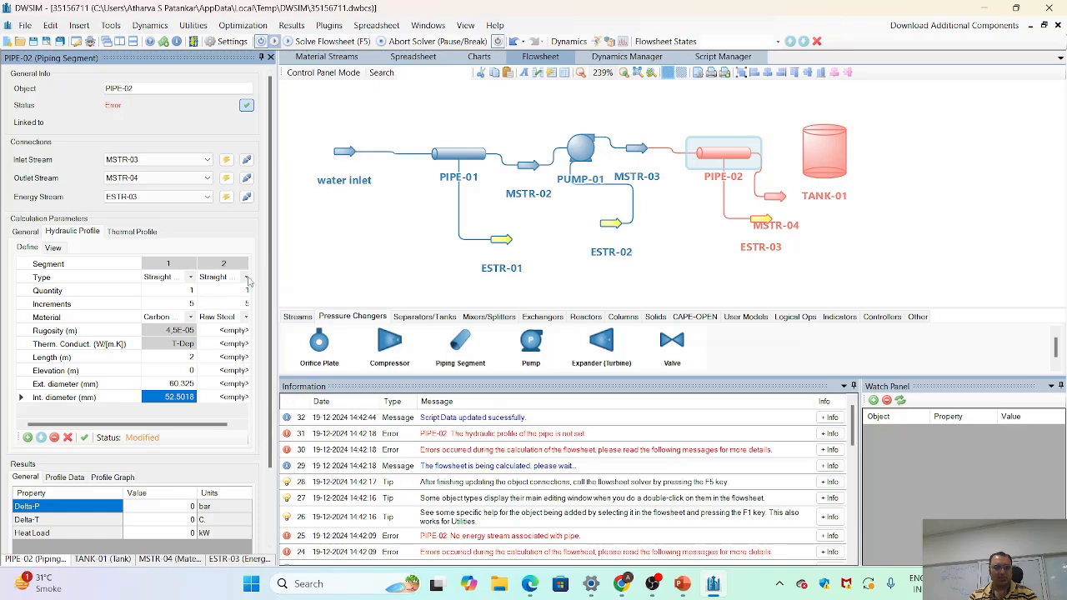
left_click(247, 280)
left_click(247, 279)
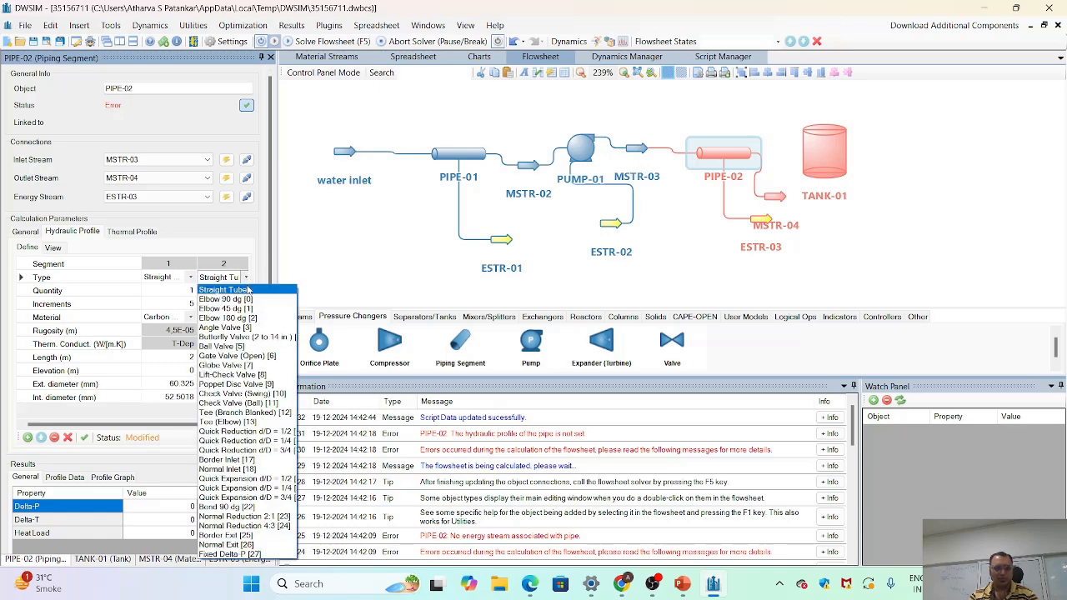
left_click(243, 356)
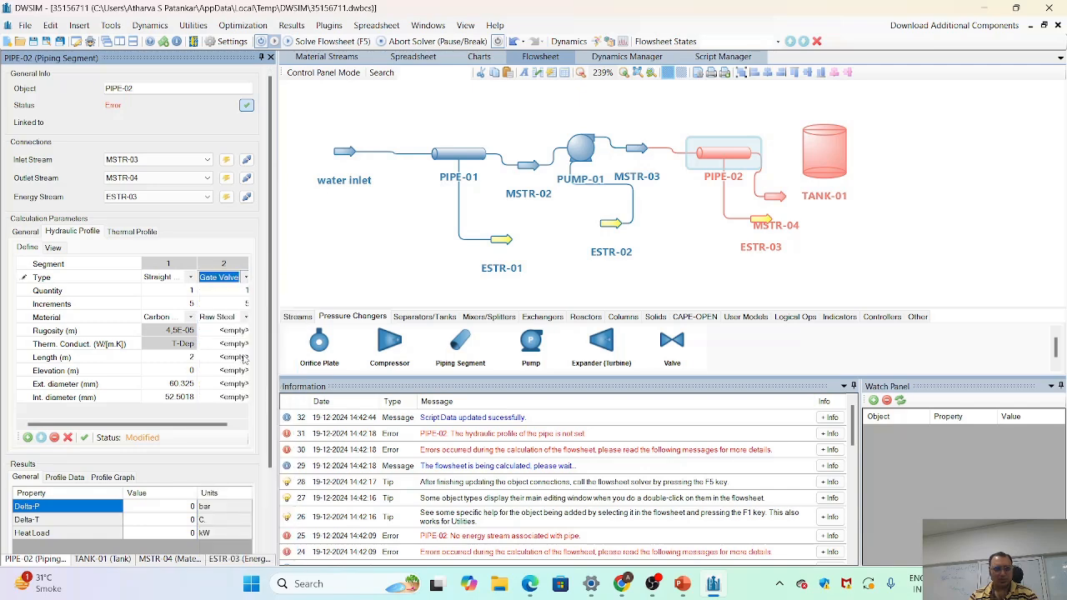
left_click_drag(202, 425, 241, 426)
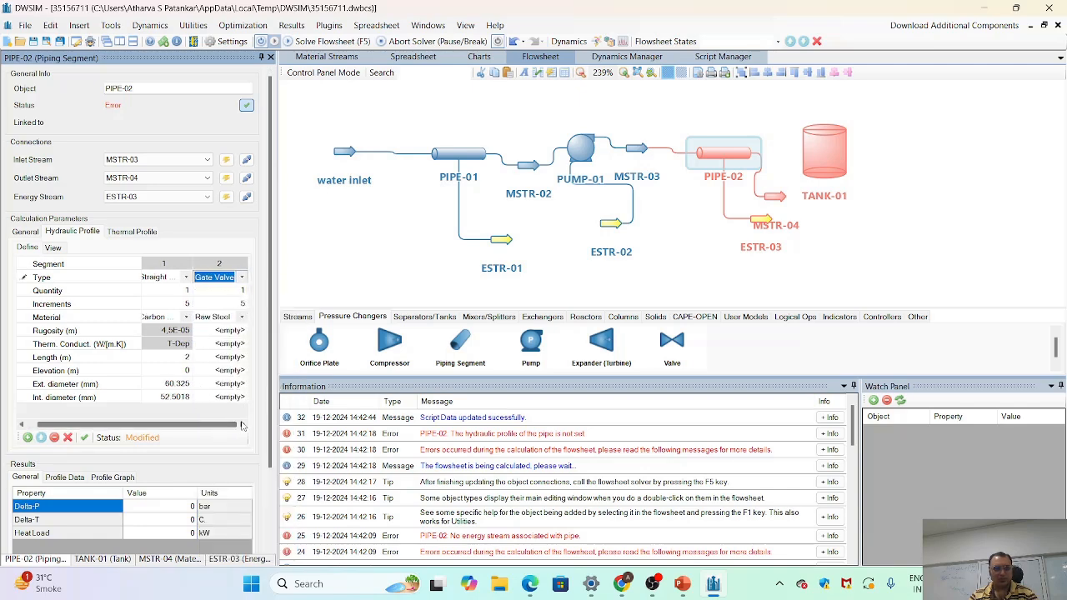
left_click(241, 320)
left_click(242, 317)
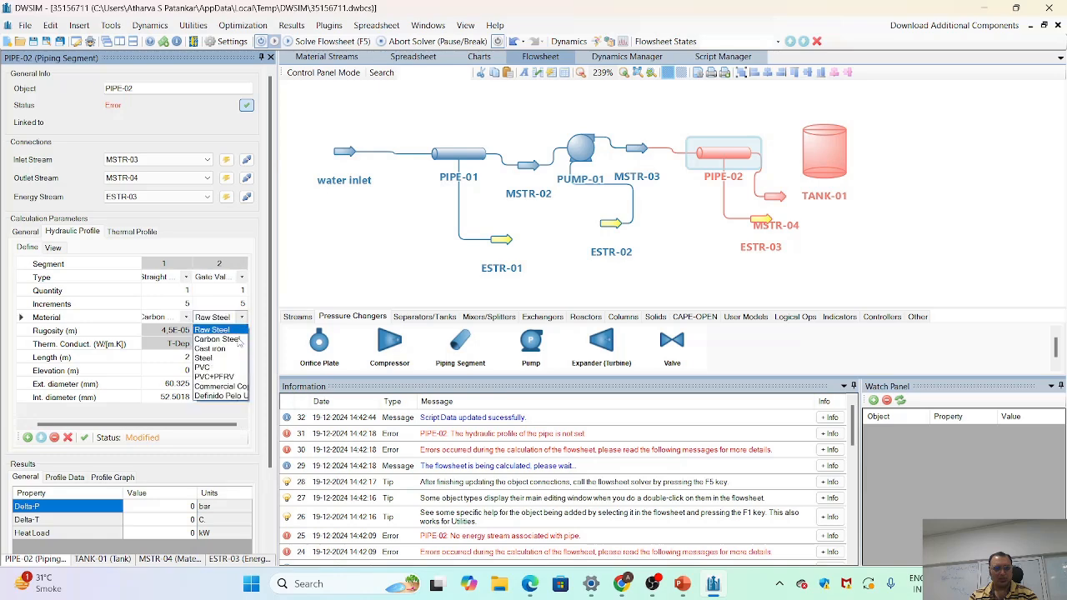
left_click(230, 369)
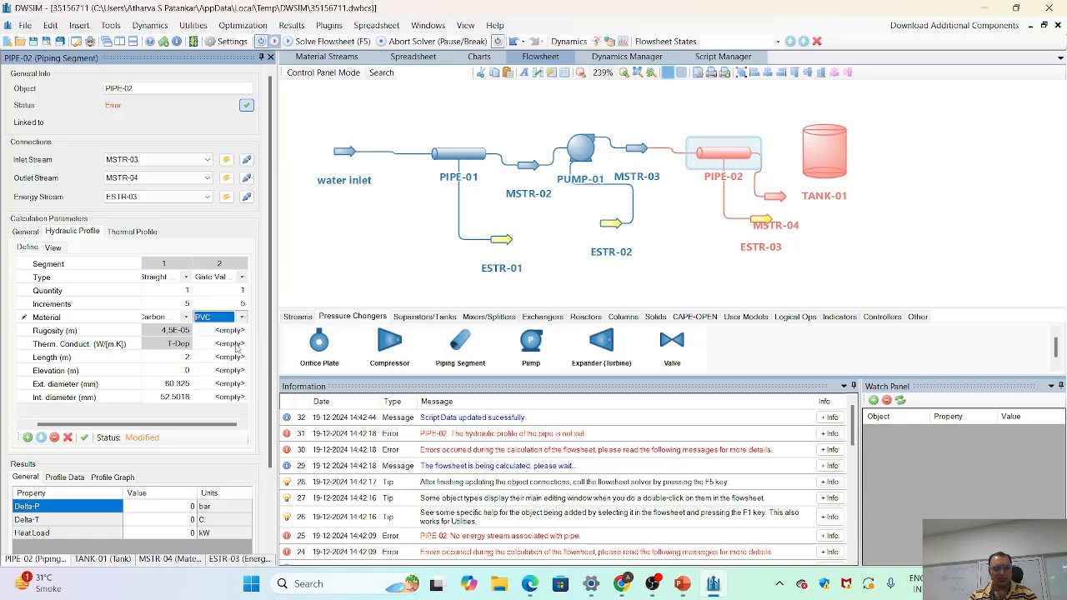
- Set the gate valve segment's length to 2 m and its elevation to 0 m
left_click(230, 359)
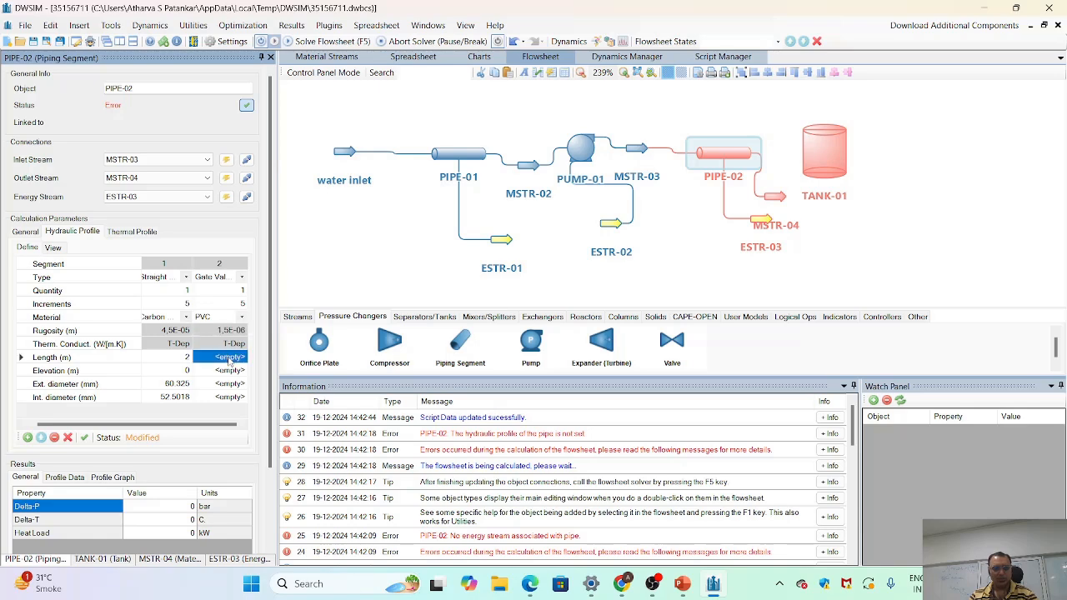
type("2")
key("Return")
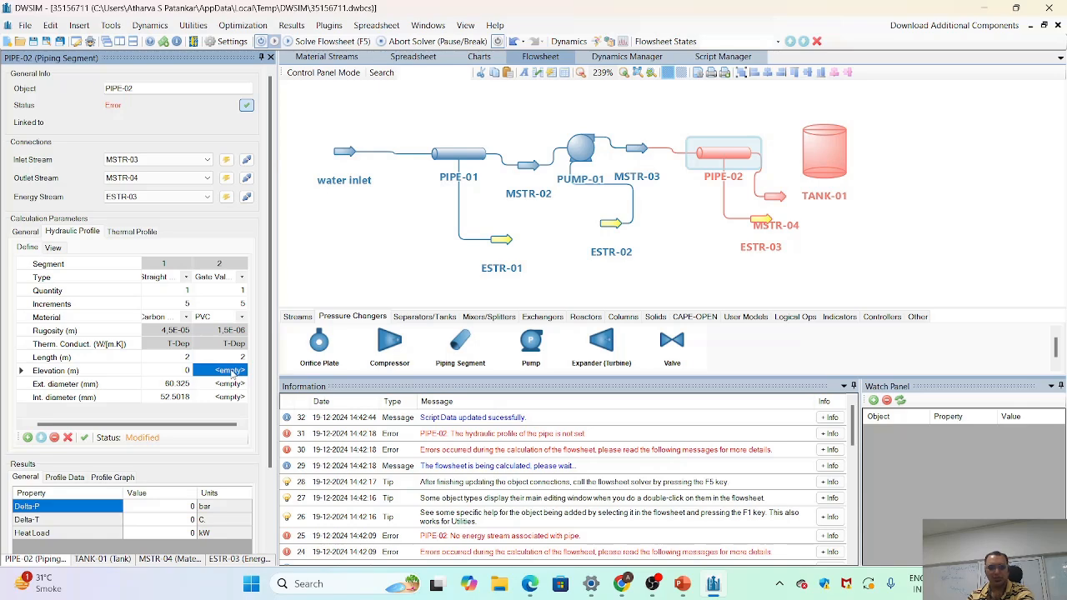
type("0")
key("Return")
- Assign the 2-inch STD / 40 / 40S size to the gate valve segment's diameters and apply the changes
left_click(235, 385)
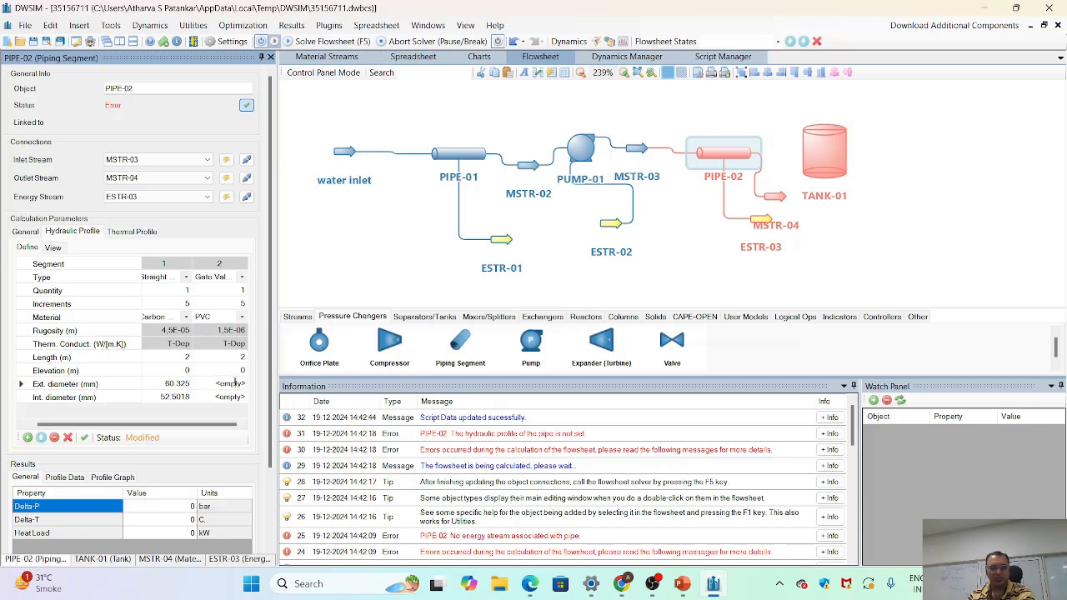
mouse_move(254, 403)
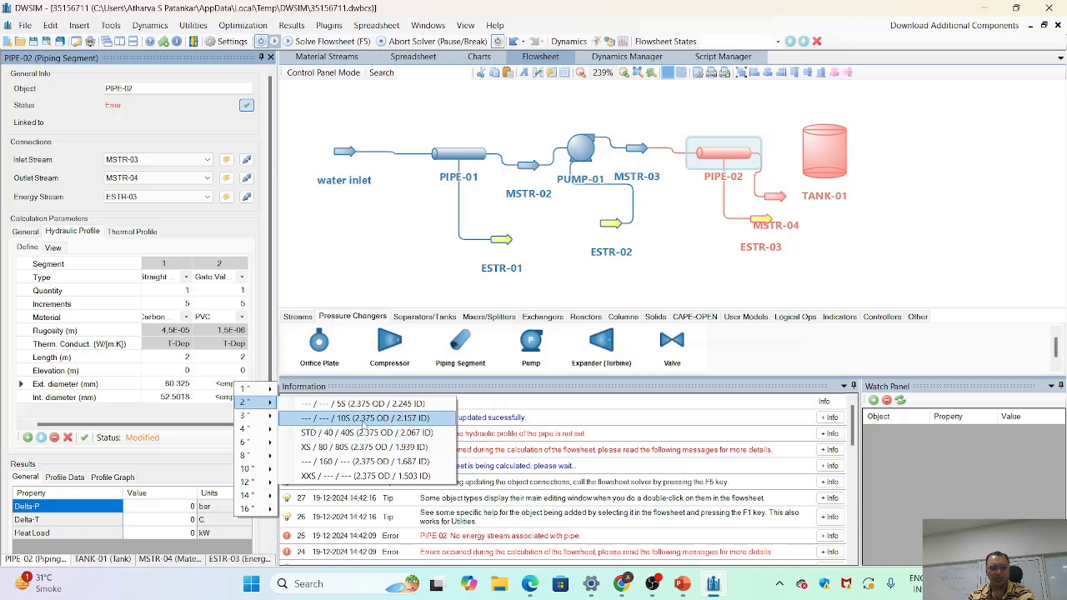
left_click(362, 434)
left_click(232, 398)
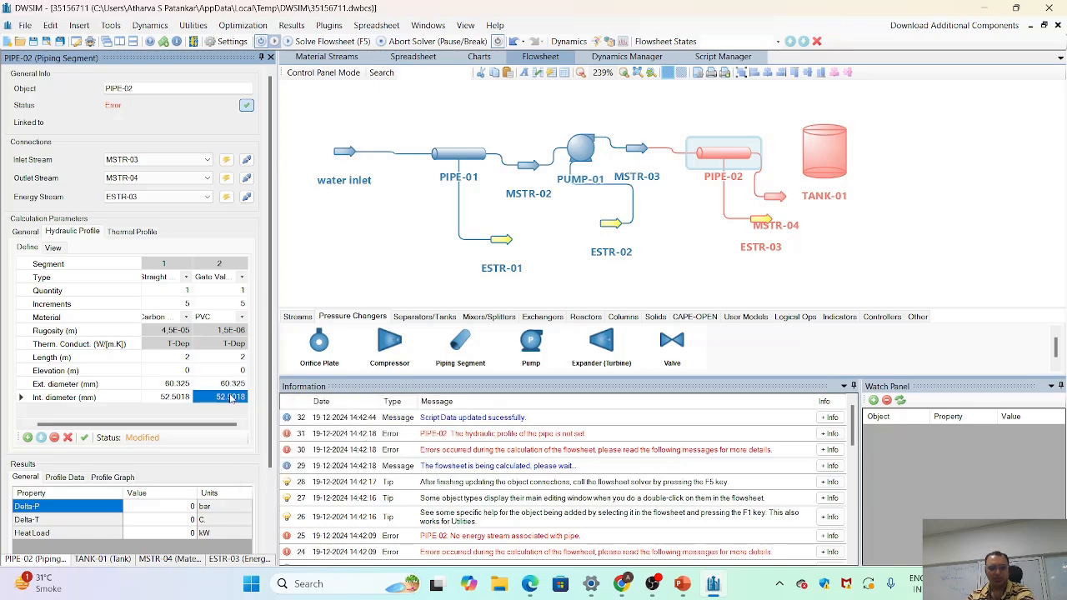
left_click(85, 439)
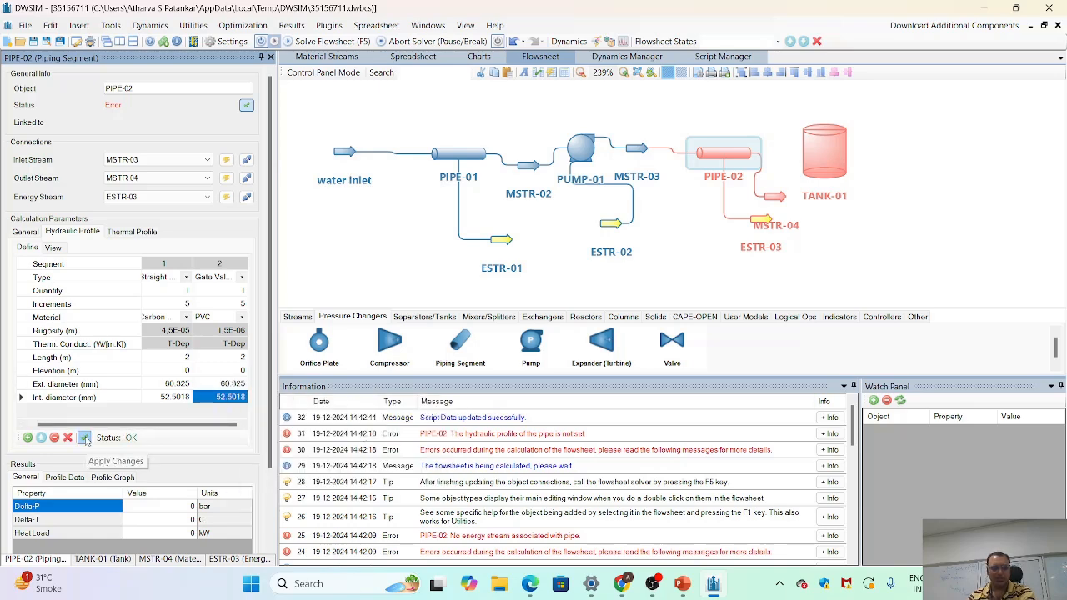
- Add a third segment to PIPE-02's hydraulic profile and set its material to Carbon Steel
left_click(28, 438)
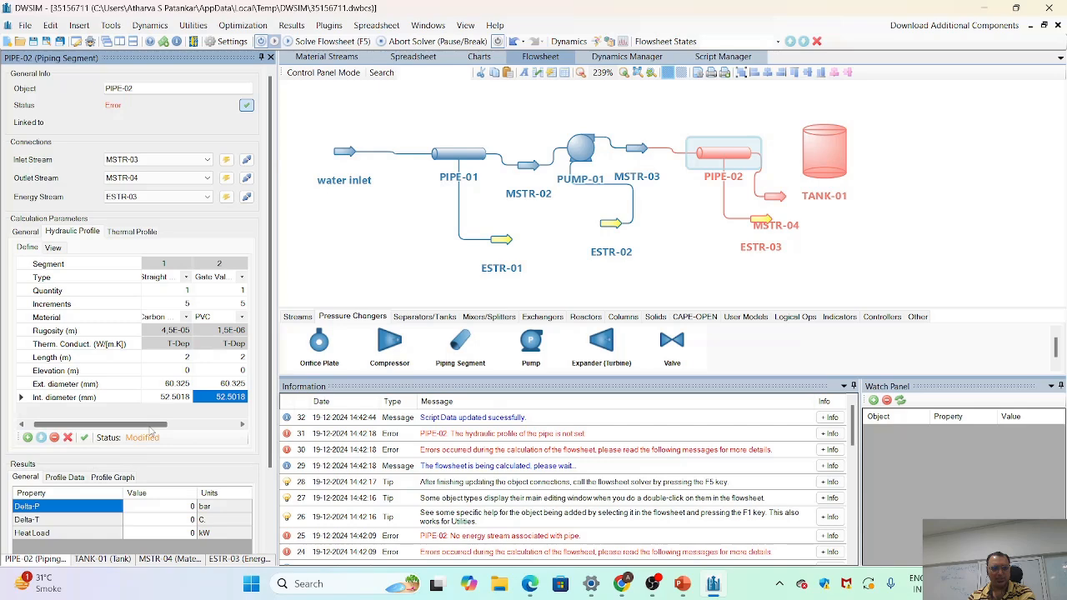
left_click_drag(153, 426, 230, 426)
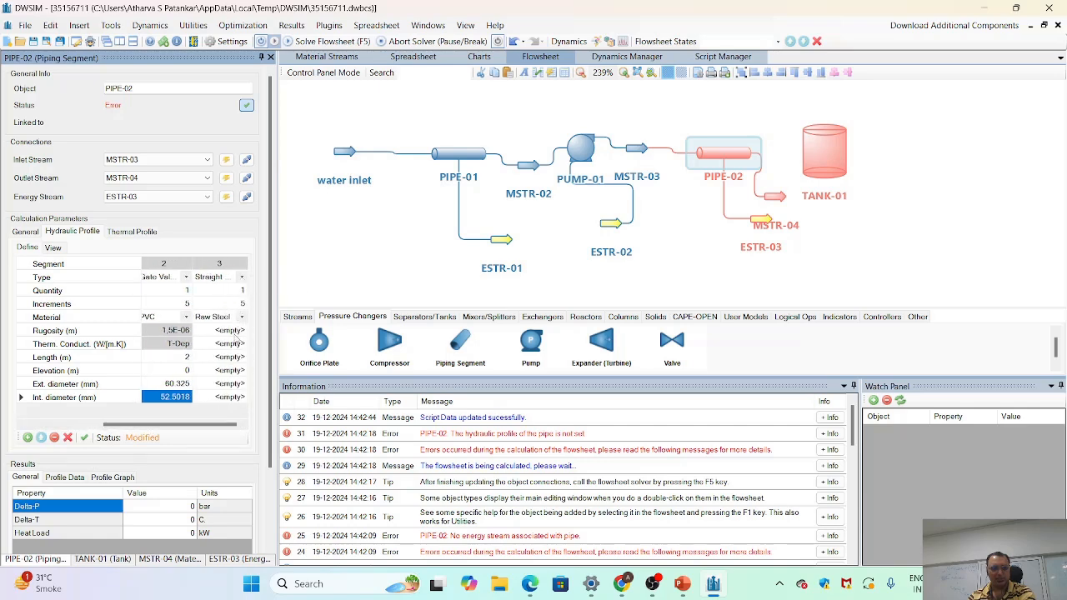
left_click(240, 319)
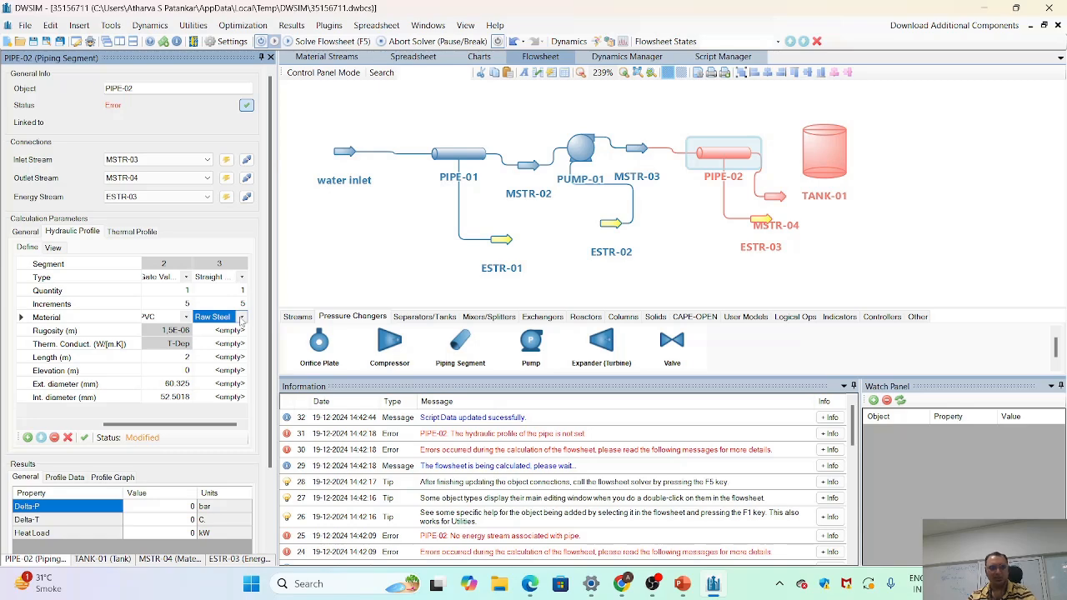
left_click(240, 318)
left_click(230, 343)
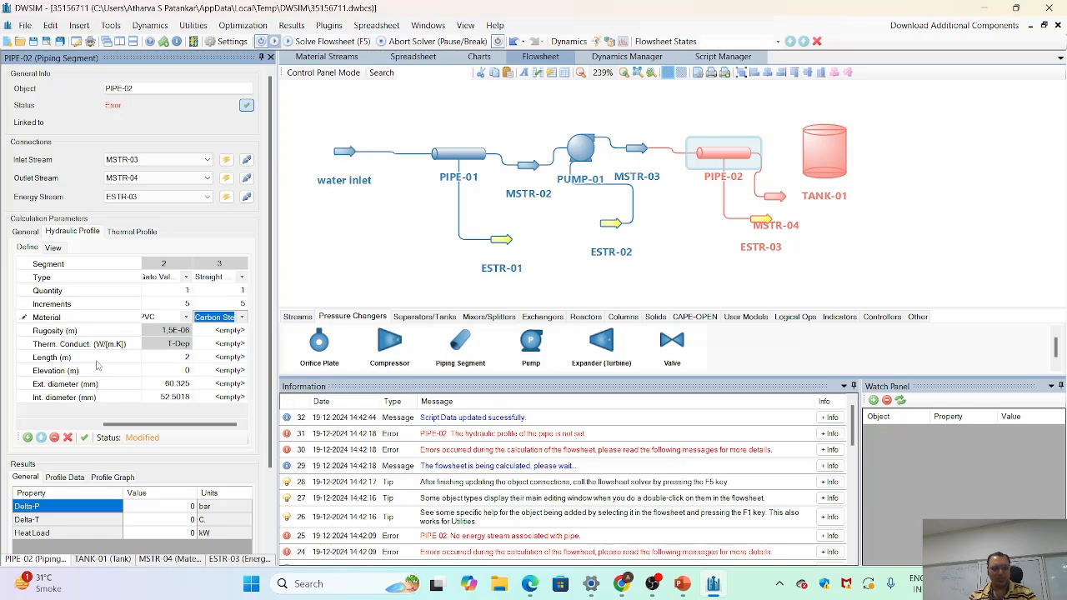
- Set the third segment's length to 4 m and its elevation to 0 m
left_click(236, 357)
type("4")
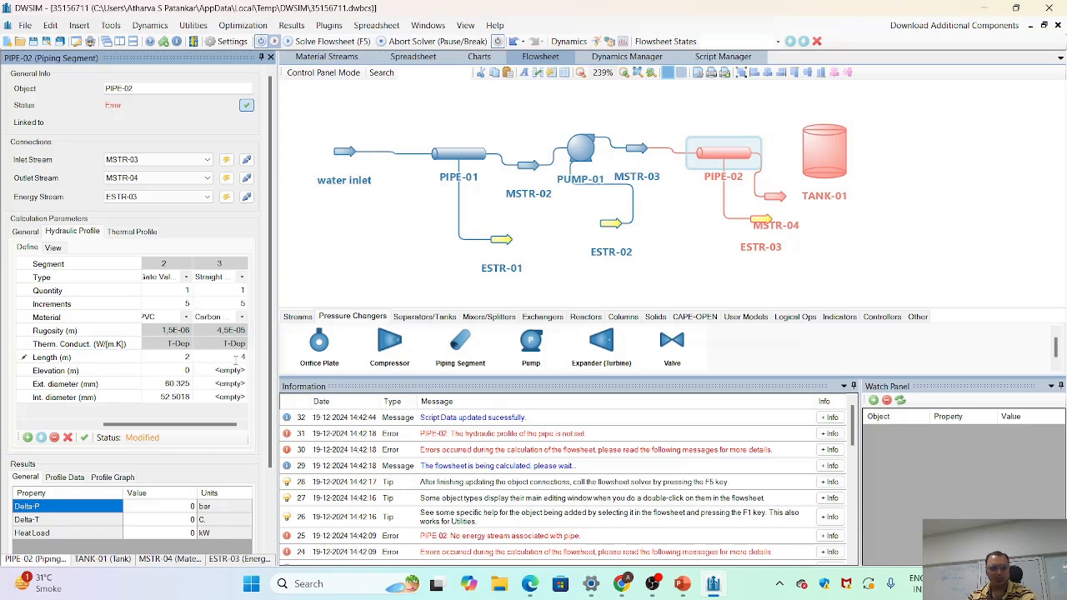
left_click(236, 372)
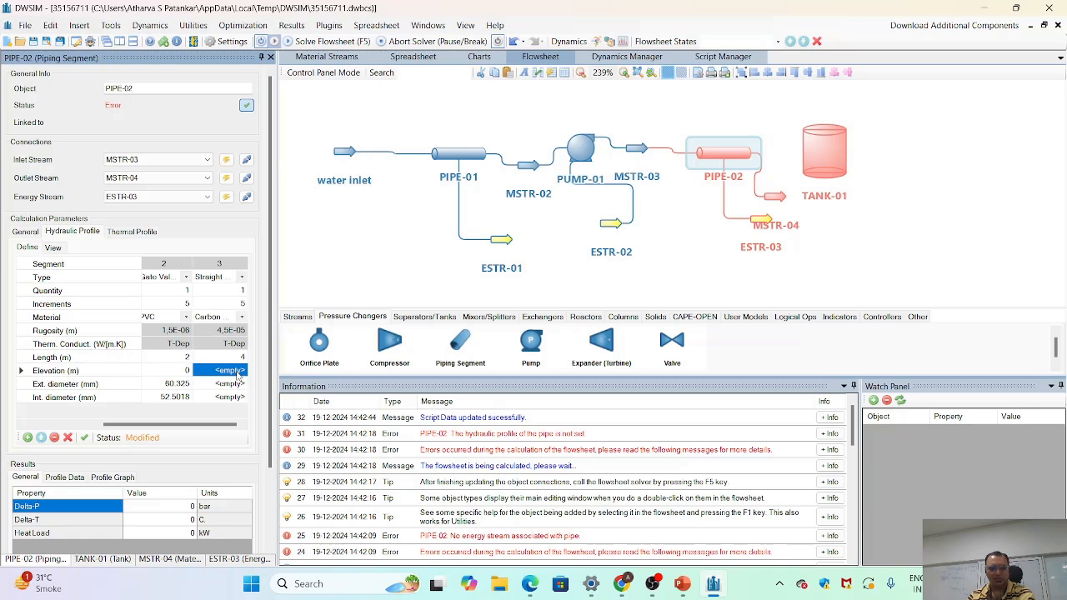
type("0")
- Assign the 2-inch STD / 40 / 40S pipe size to the third segment's diameters and apply the changes
left_click(237, 384)
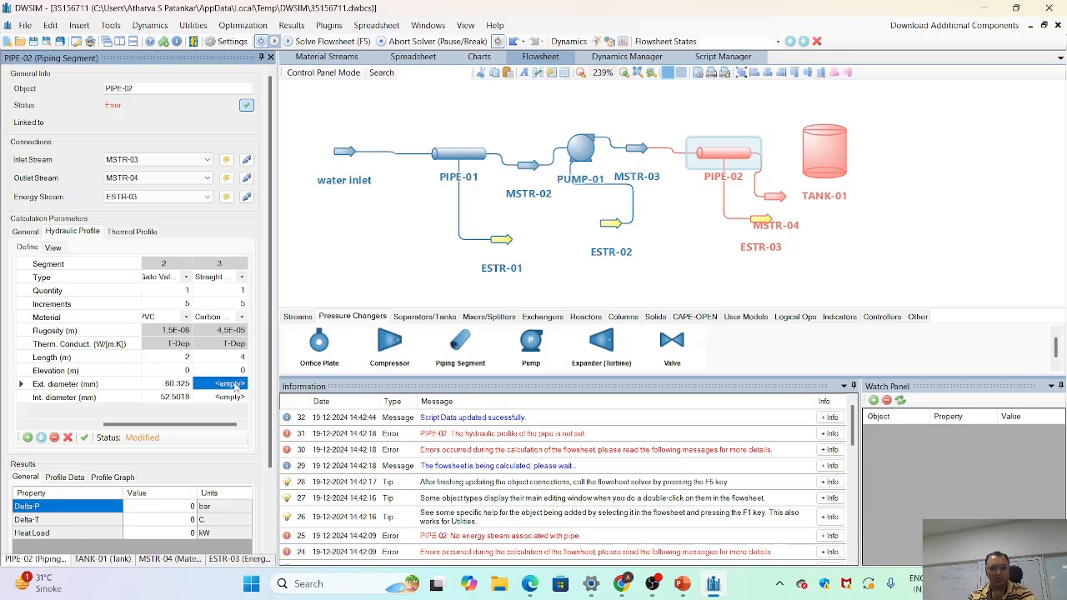
left_click(236, 385)
mouse_move(250, 403)
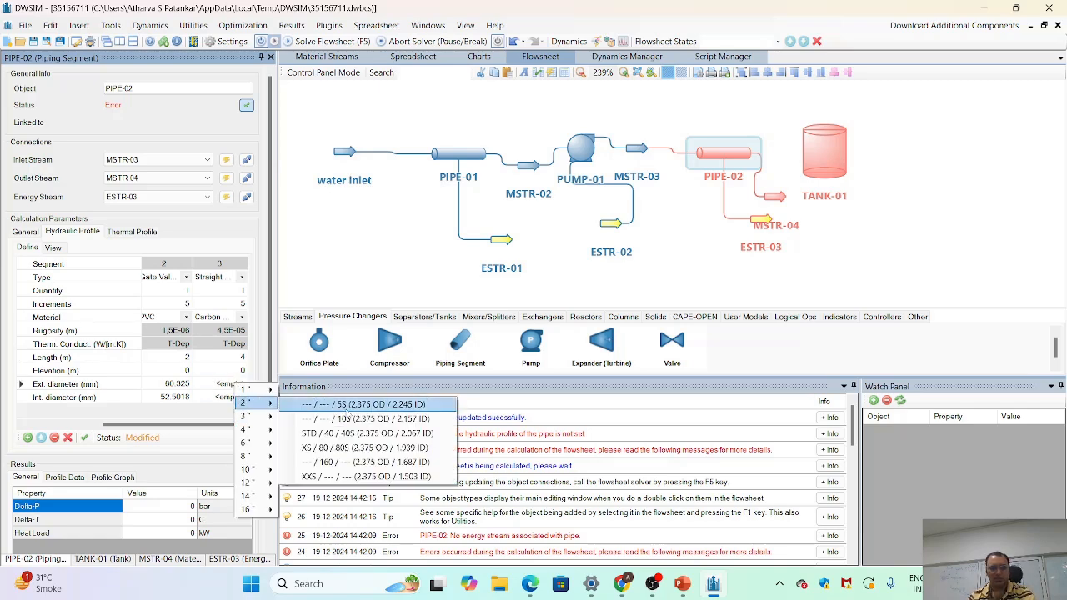
left_click(350, 433)
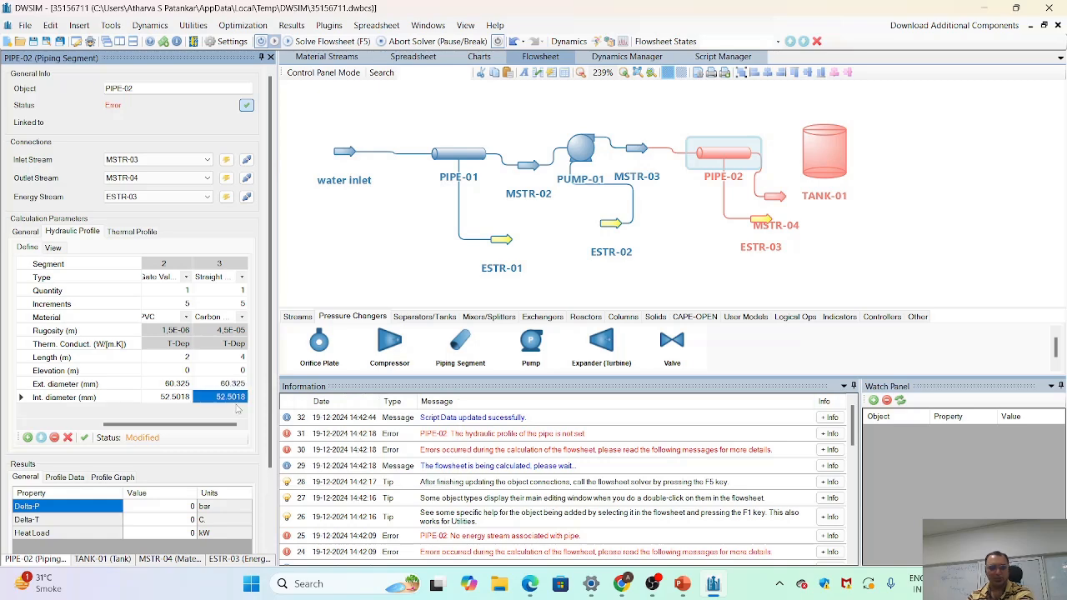
left_click(83, 437)
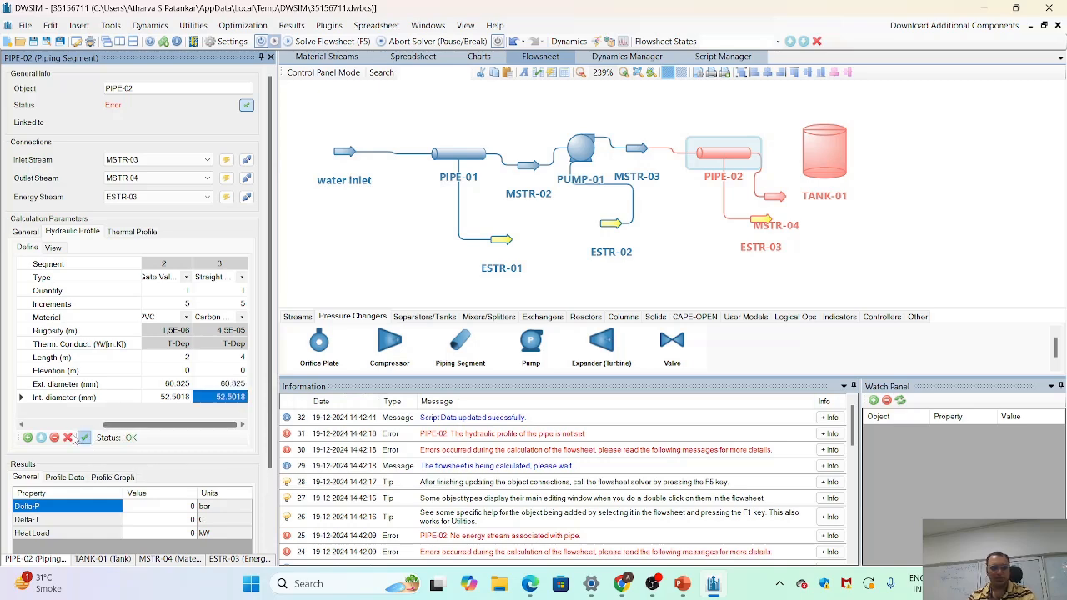
- Add a fourth segment to PIPE-02's hydraulic profile and consult the pumping system layout slide in PowerPoint
left_click(27, 438)
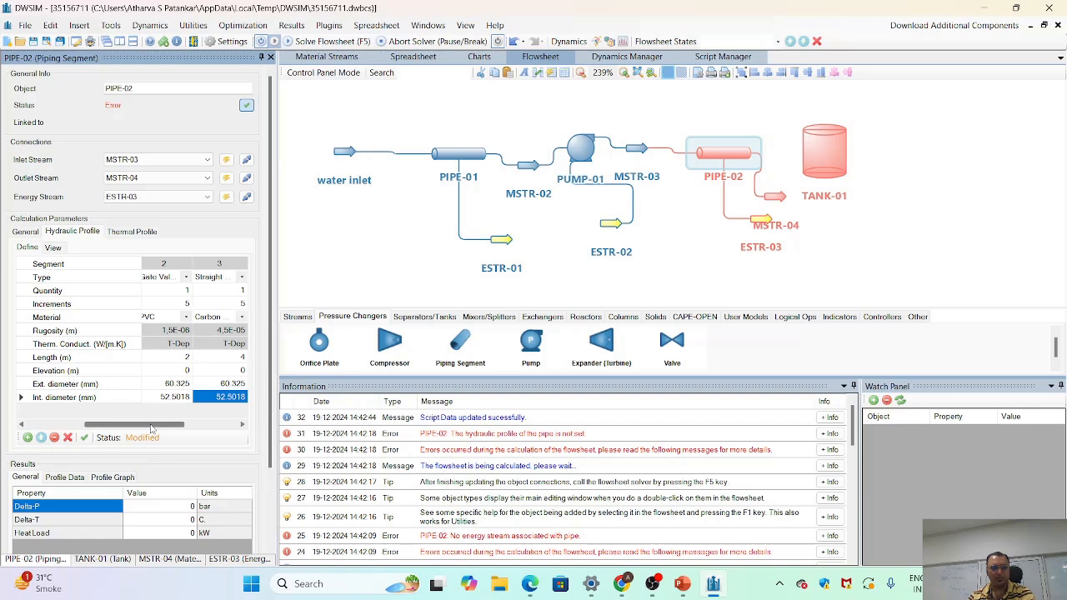
left_click_drag(151, 428, 204, 427)
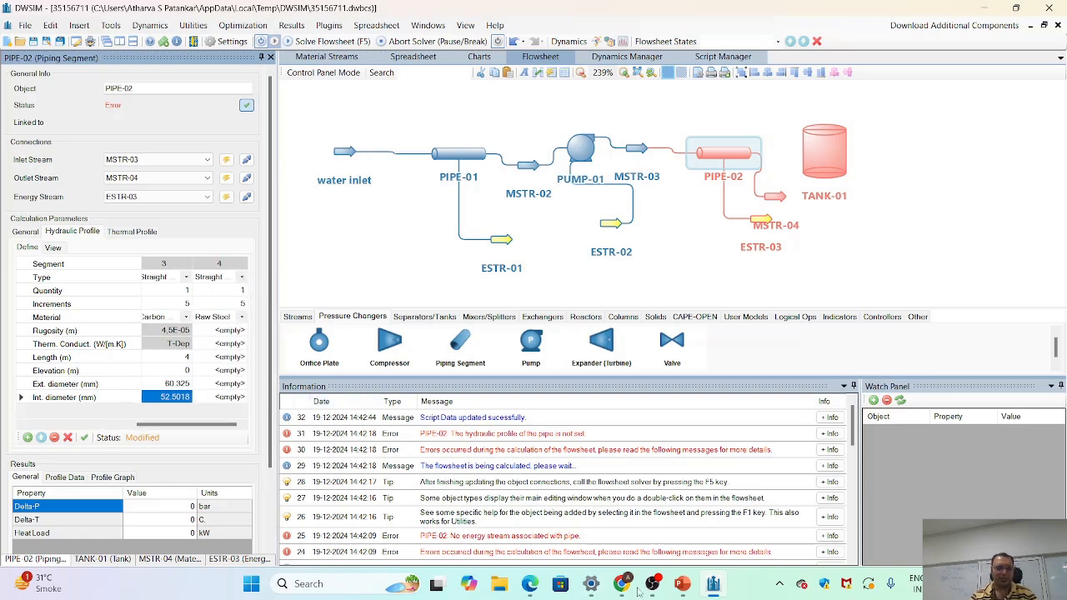
mouse_move(683, 585)
left_click(723, 470)
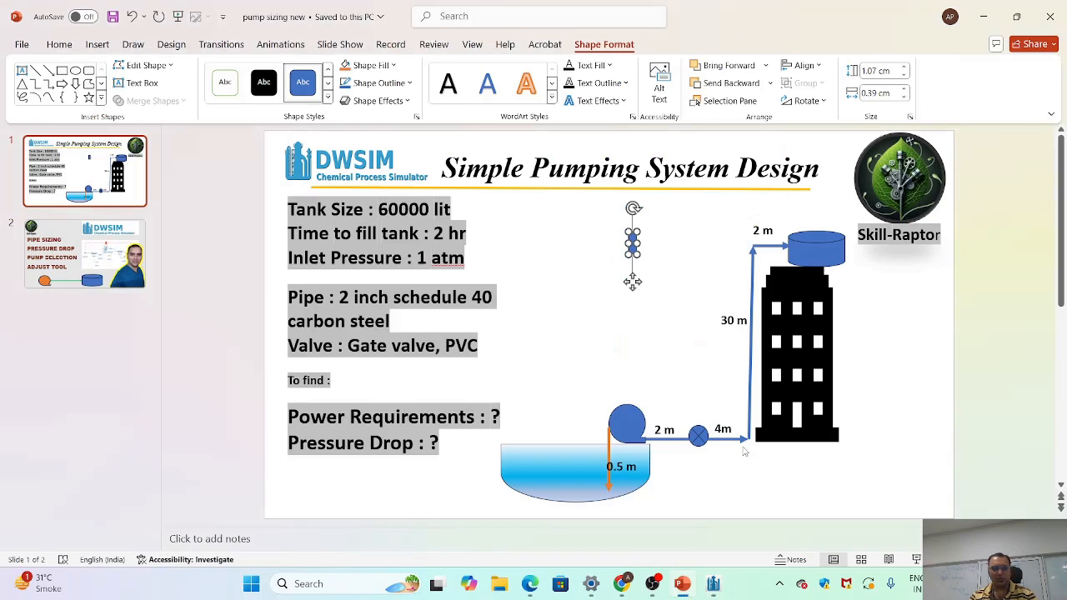
left_click(742, 438)
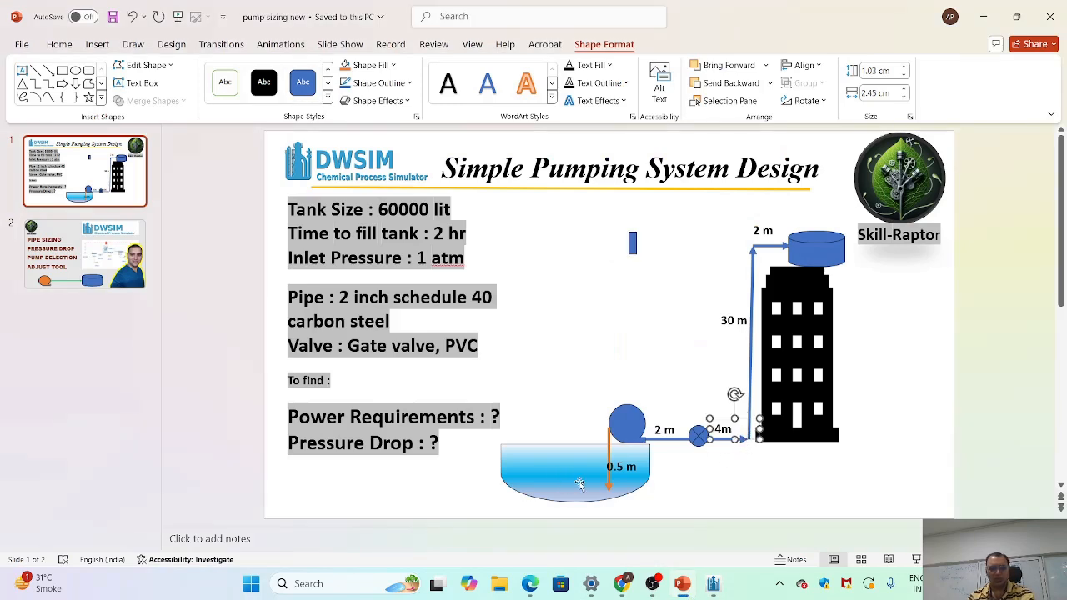
key("alt+Tab")
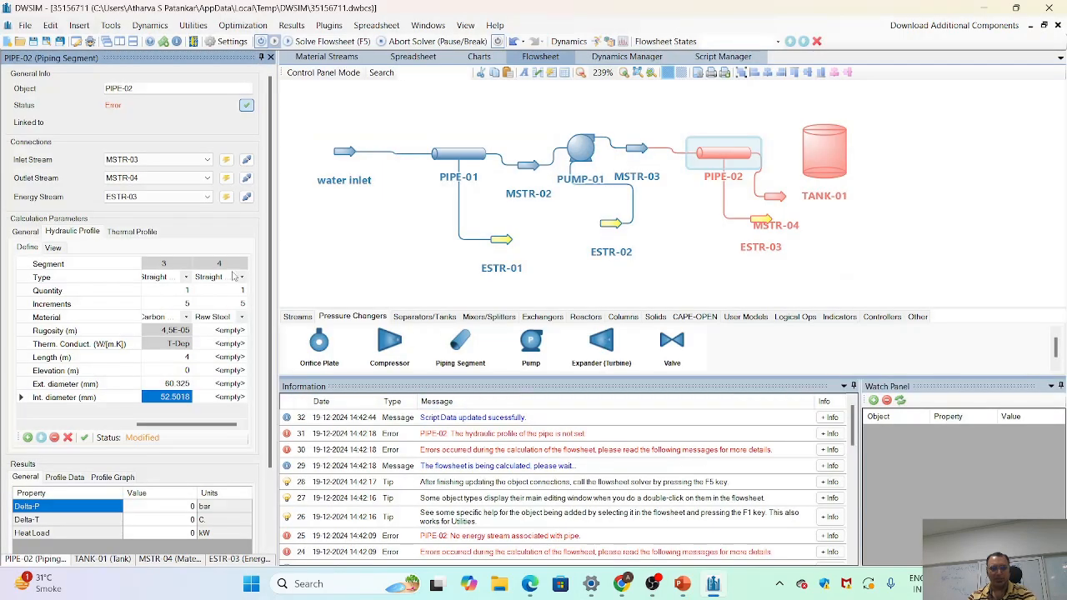
- Set the fourth segment's type to Elbow 90 dg and its material to Carbon Steel
left_click(241, 280)
left_click(241, 279)
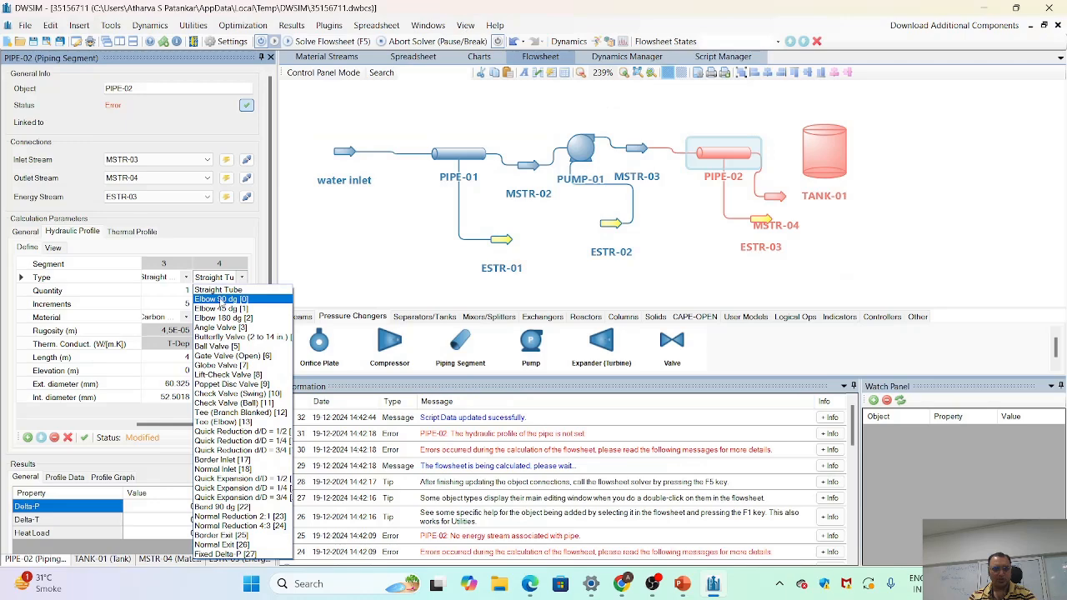
left_click(221, 299)
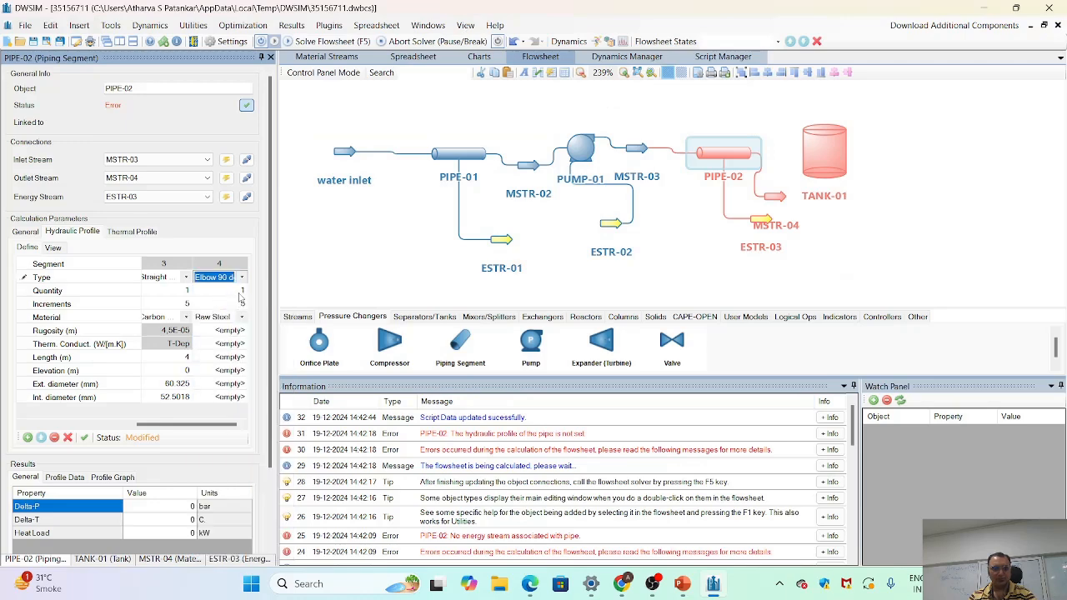
left_click(243, 321)
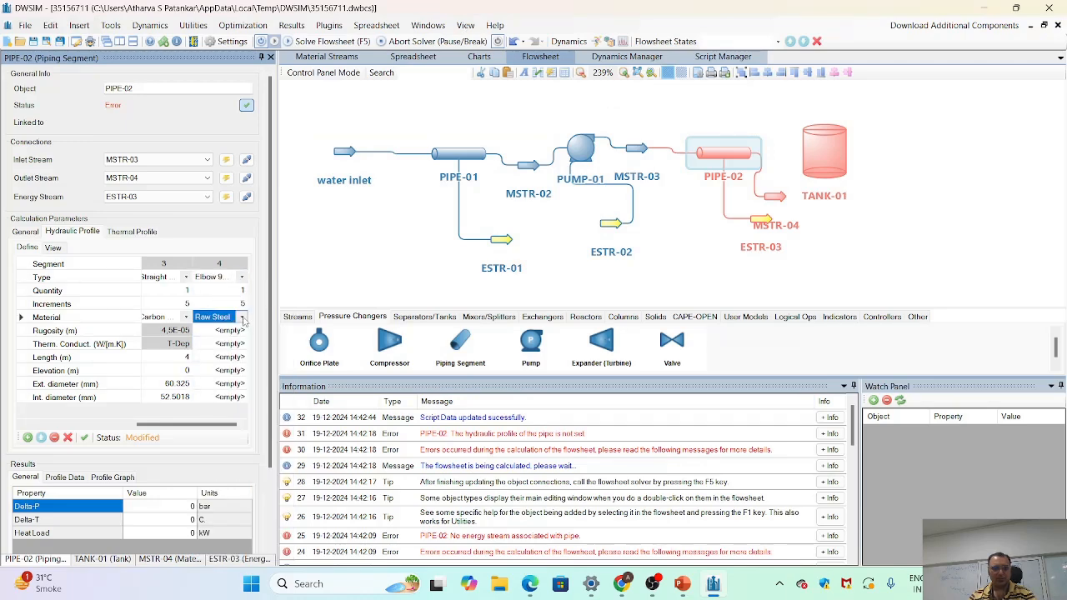
left_click(242, 320)
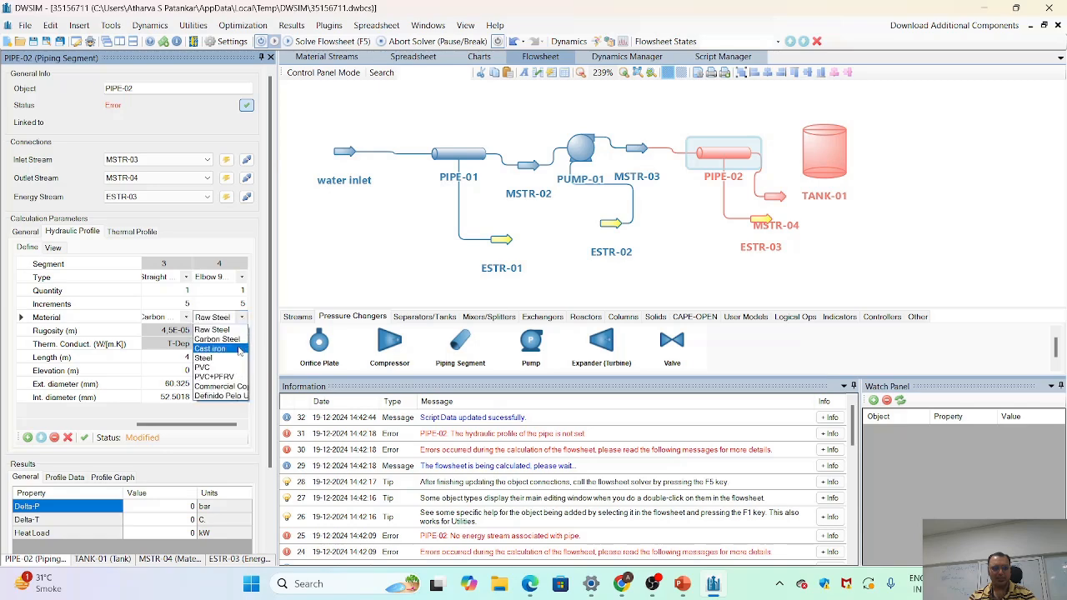
left_click(239, 344)
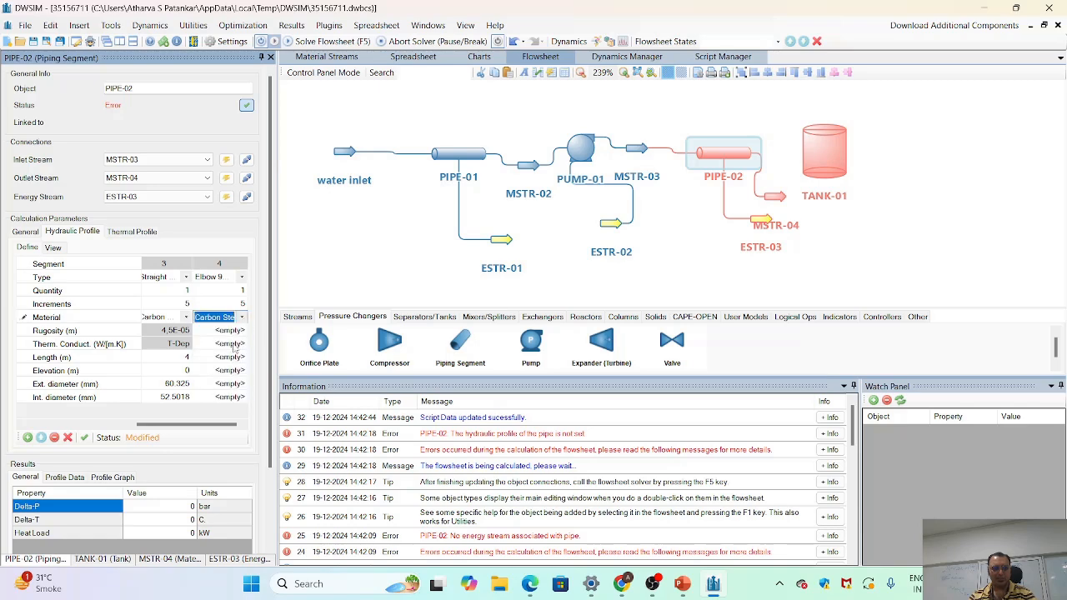
- Set the elbow segment's length to 2 m and its elevation to 0 m
left_click(236, 356)
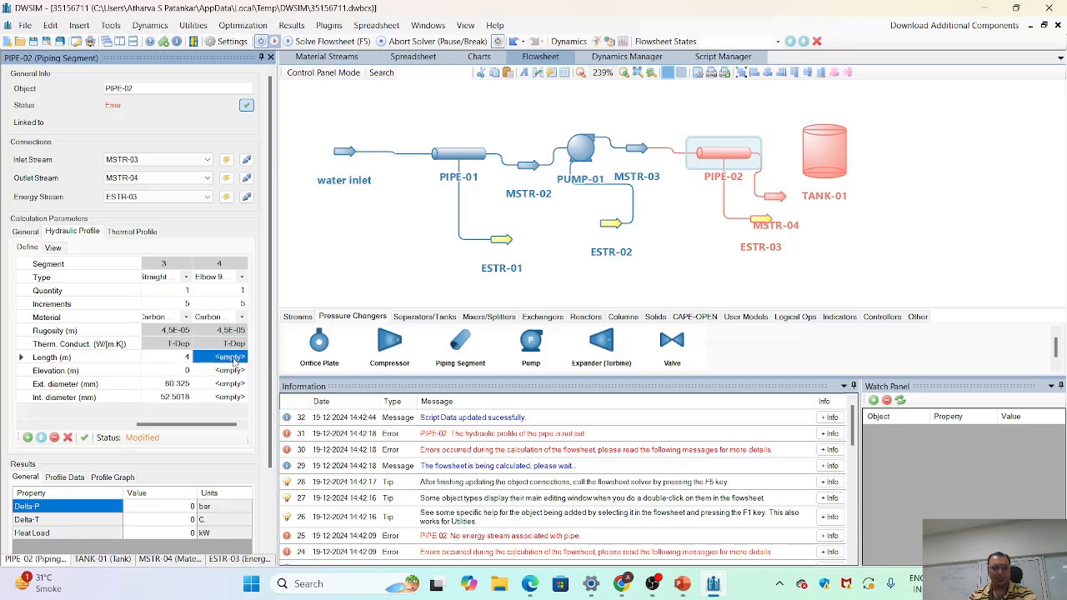
type("2")
key("Return")
type("0")
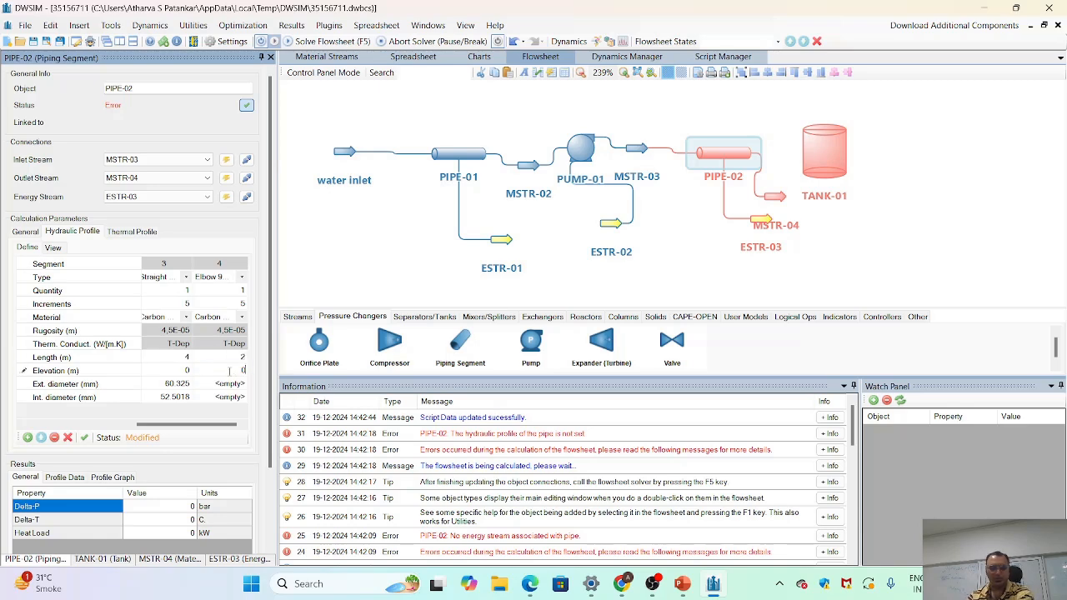
key("Return")
- Assign the 2-inch STD / 40 / 40S pipe size to the elbow segment's diameters and apply the changes
left_click(241, 385)
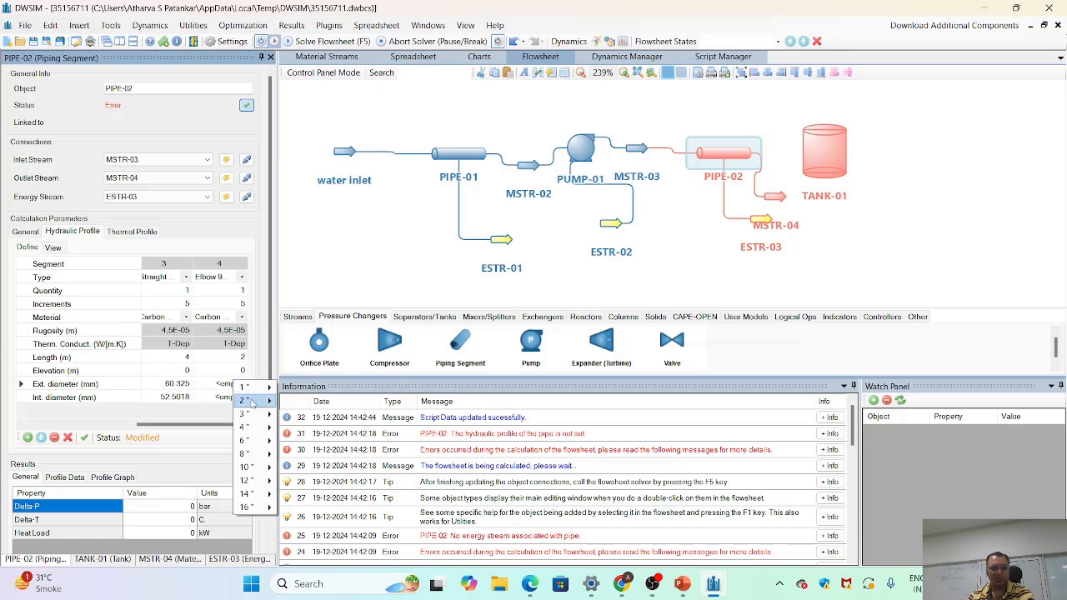
mouse_move(250, 402)
left_click(351, 431)
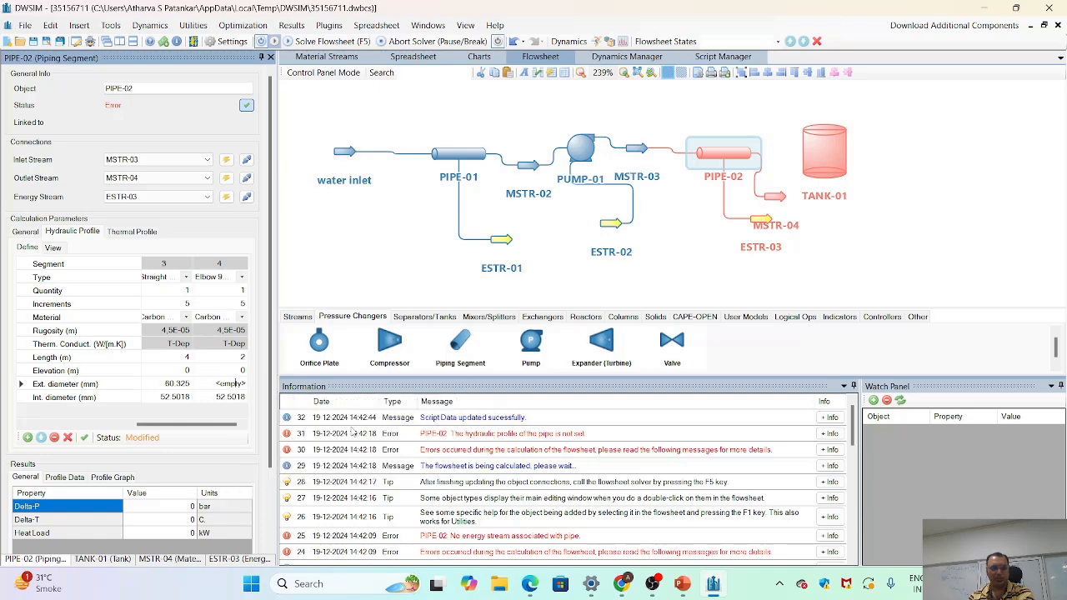
left_click(85, 438)
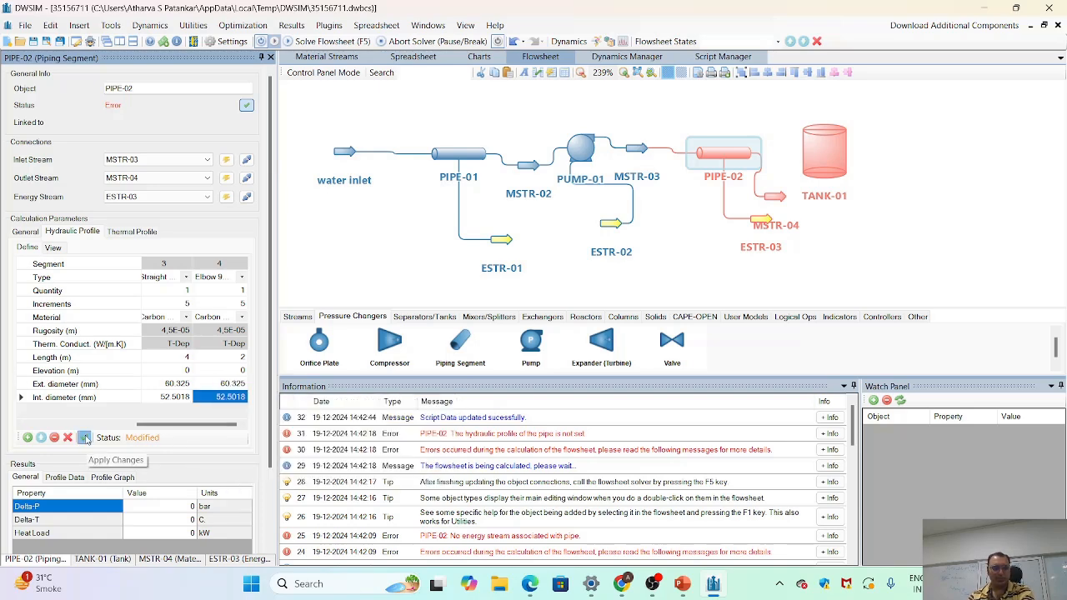
- Add a fifth segment to PIPE-02's hydraulic profile and set its material to Carbon Steel
left_click(28, 438)
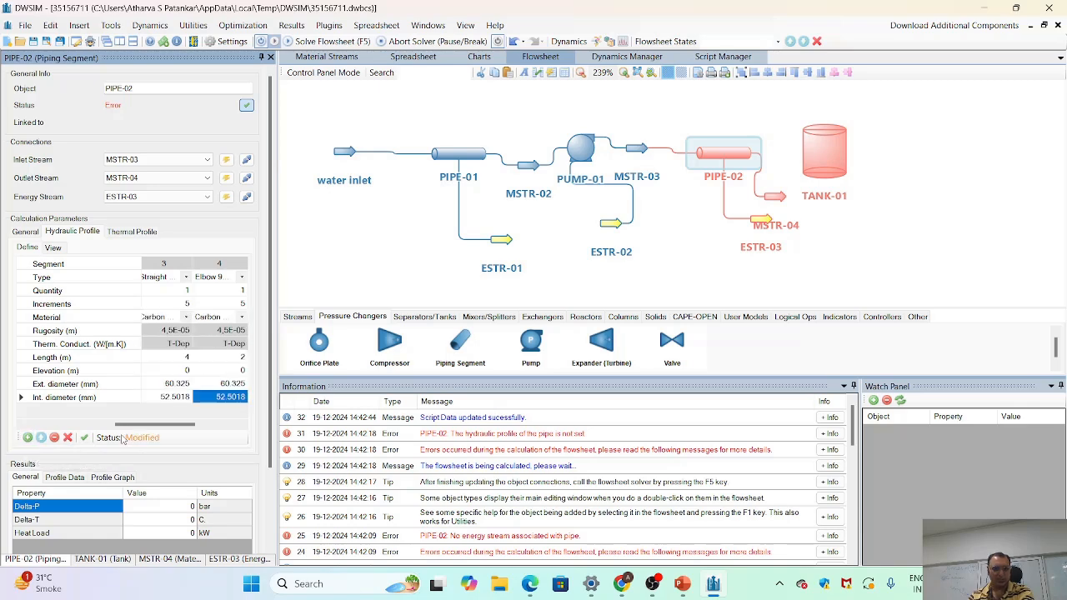
left_click_drag(143, 429, 208, 428)
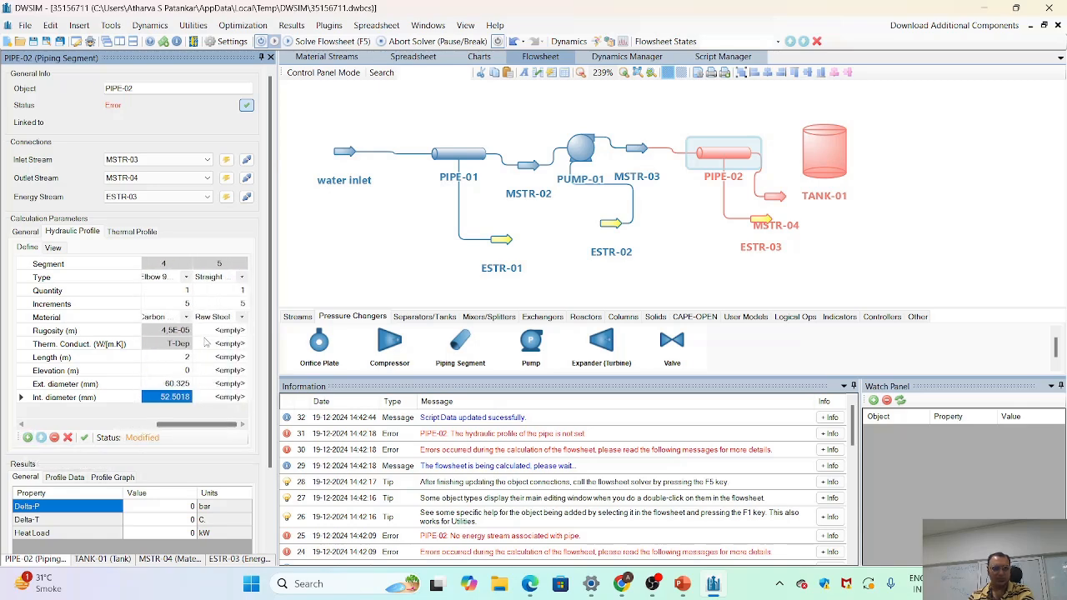
left_click(241, 318)
left_click(242, 319)
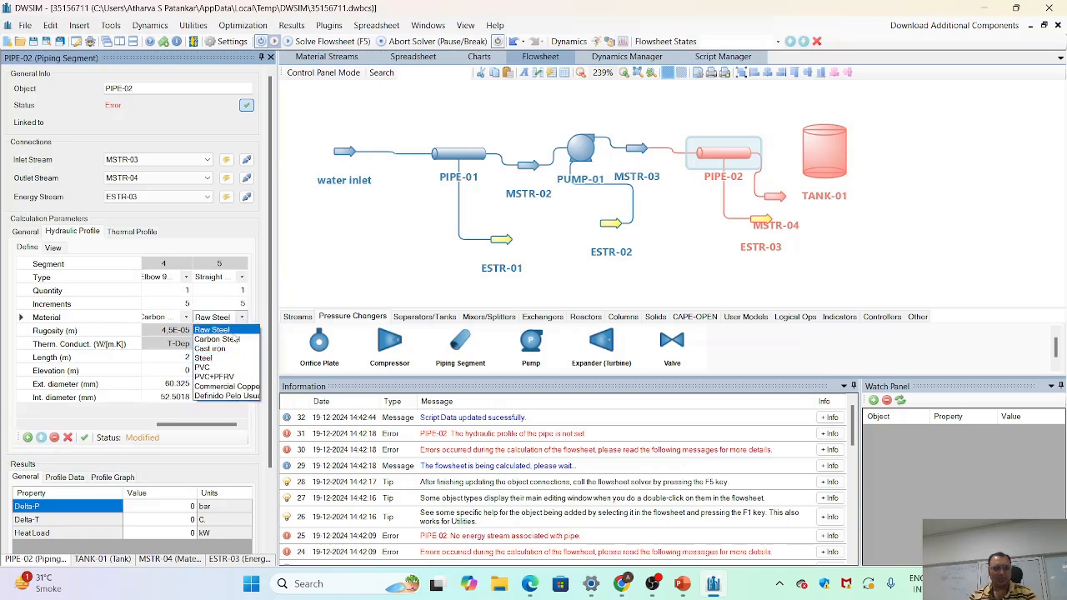
left_click(235, 341)
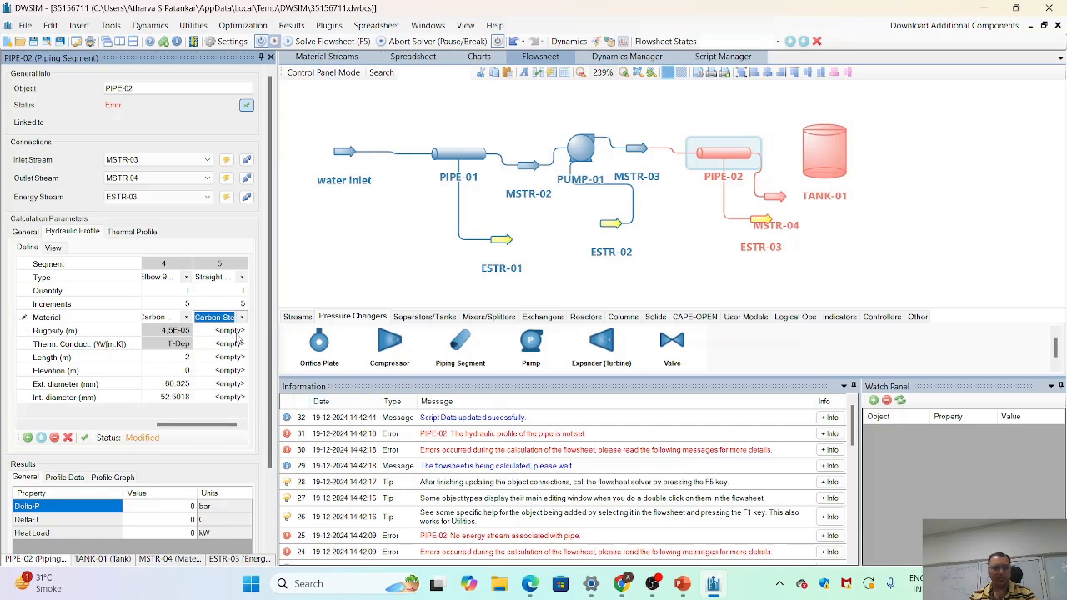
- Set the fifth segment's length to 30 m and its elevation to 0 m
left_click(228, 359)
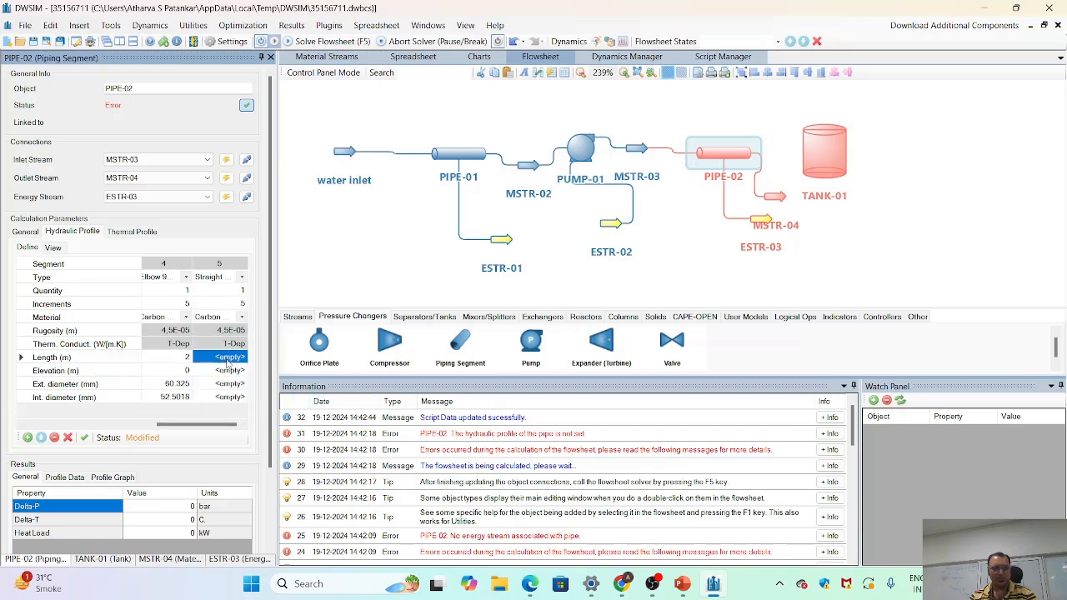
type("30")
key("Return")
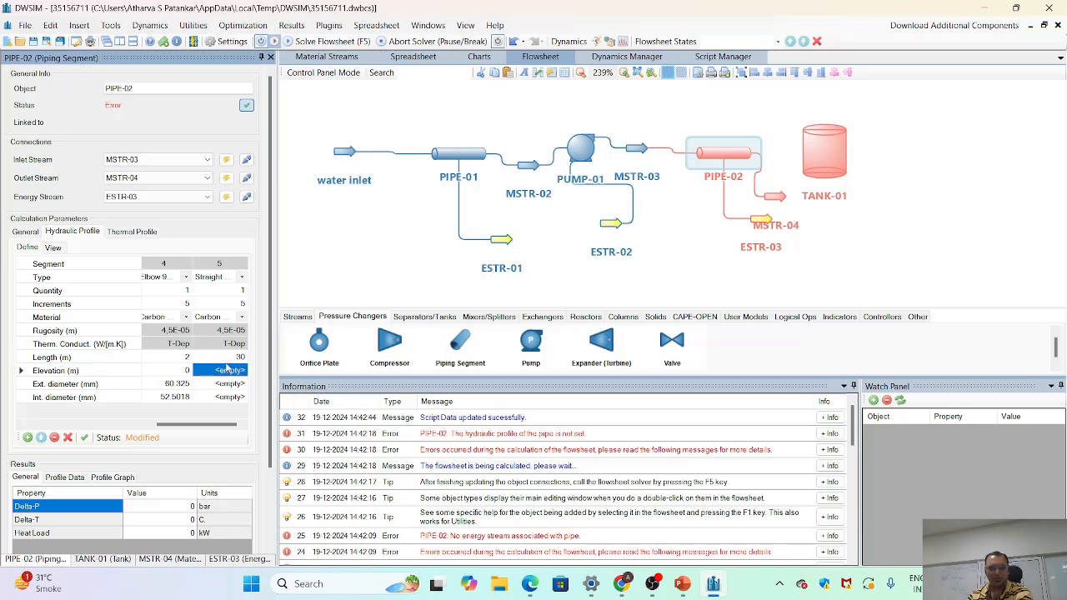
type("0")
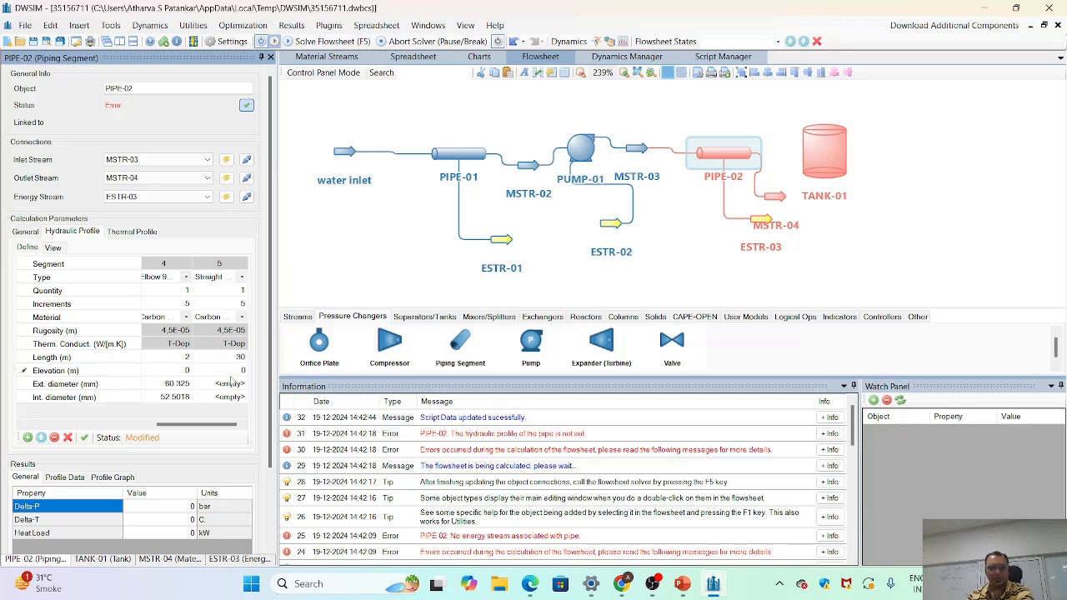
- Assign the 2-inch STD / 40 / 40S pipe size to the fifth segment's diameters and apply the changes
left_click(230, 383)
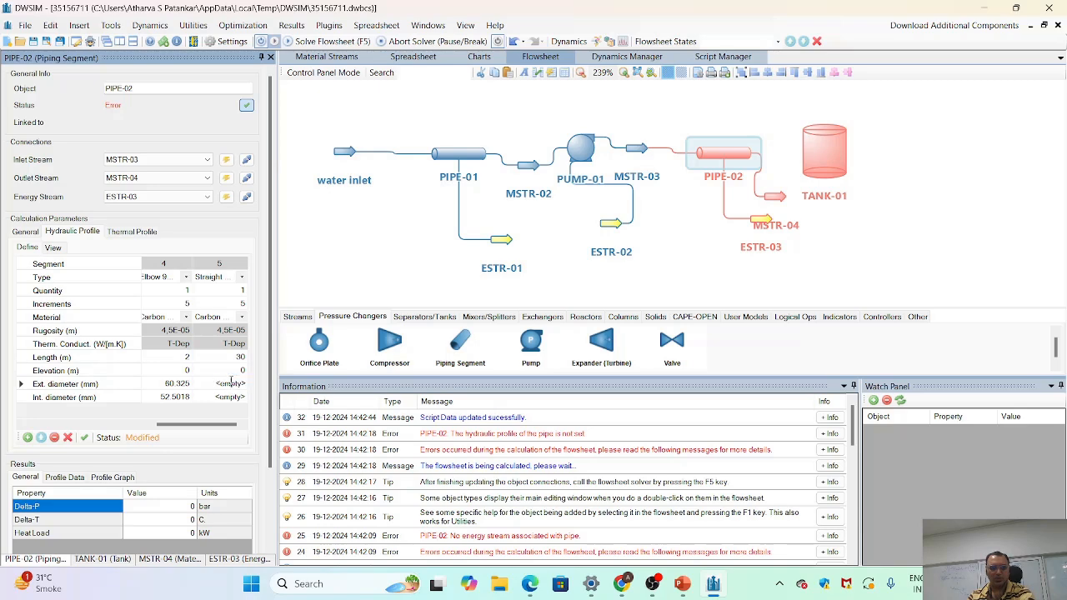
left_click(231, 383)
mouse_move(246, 401)
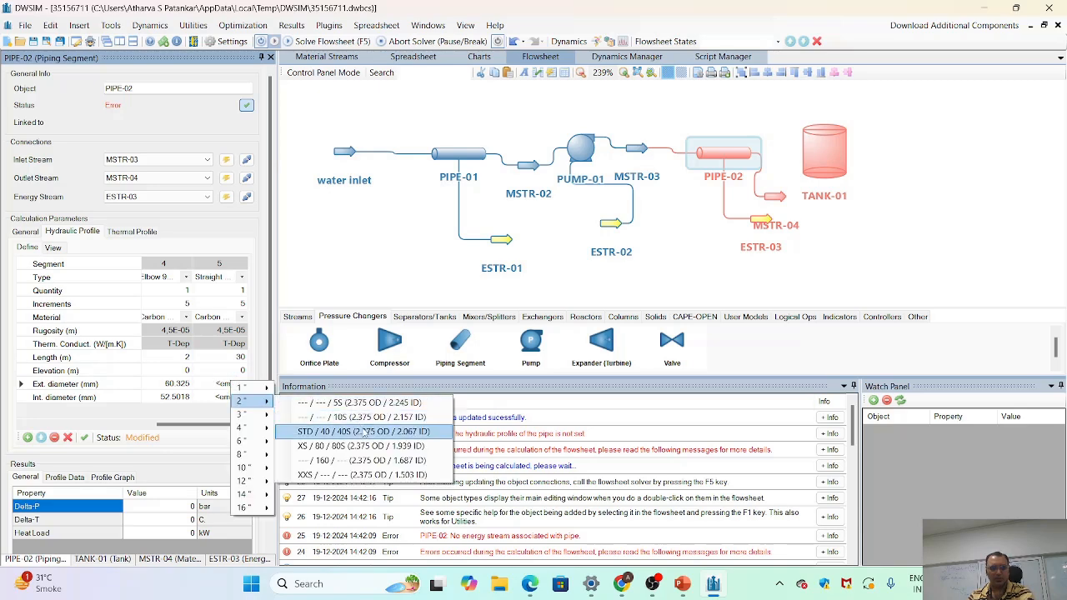
left_click(364, 431)
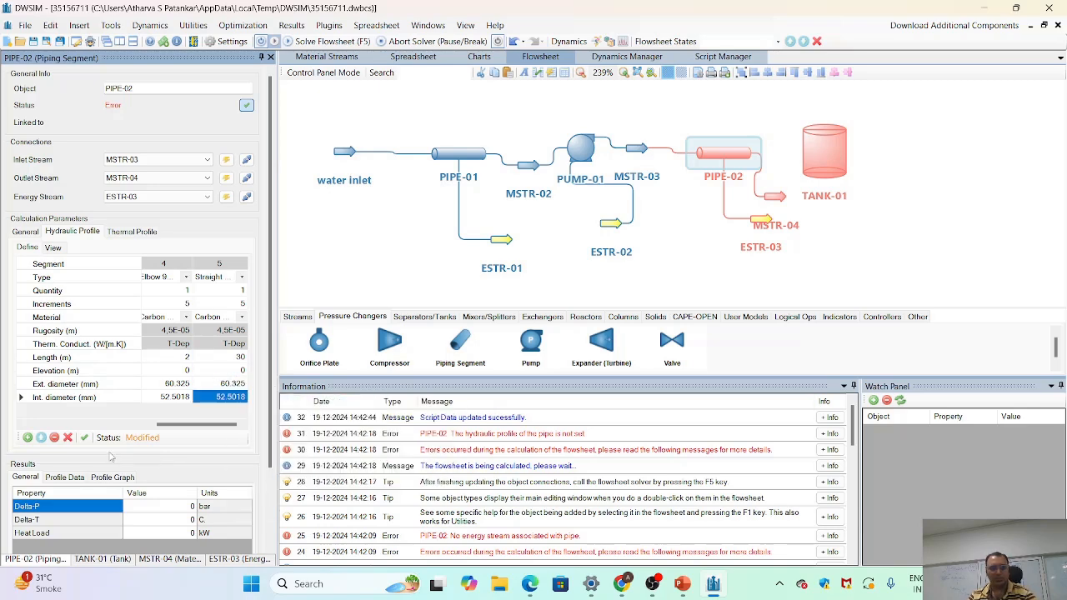
left_click(84, 437)
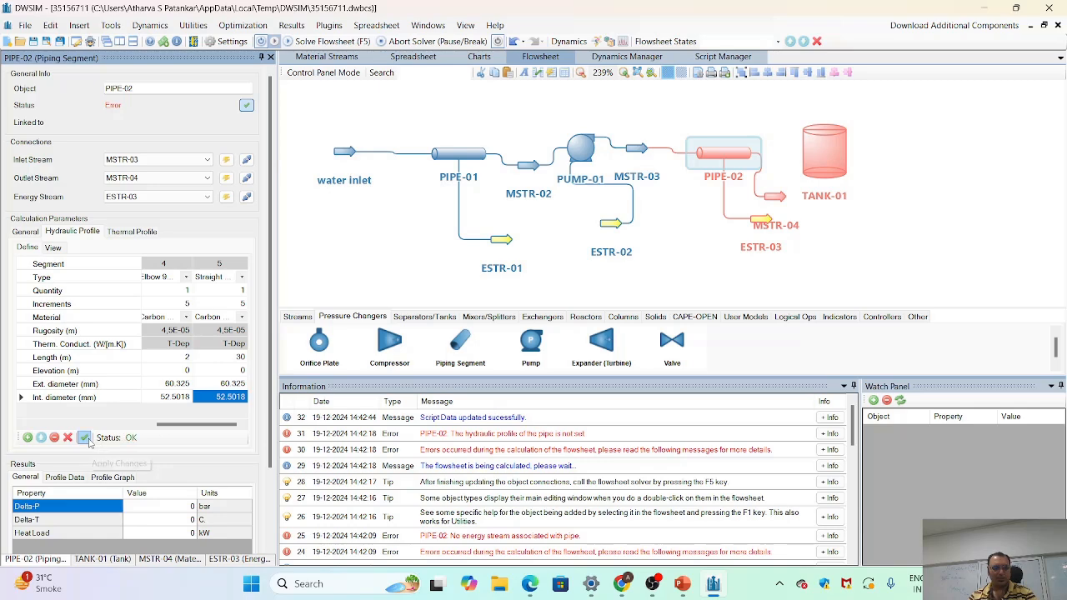
- Add a sixth segment to PIPE-02's hydraulic profile and set its material to Carbon Steel
left_click(27, 438)
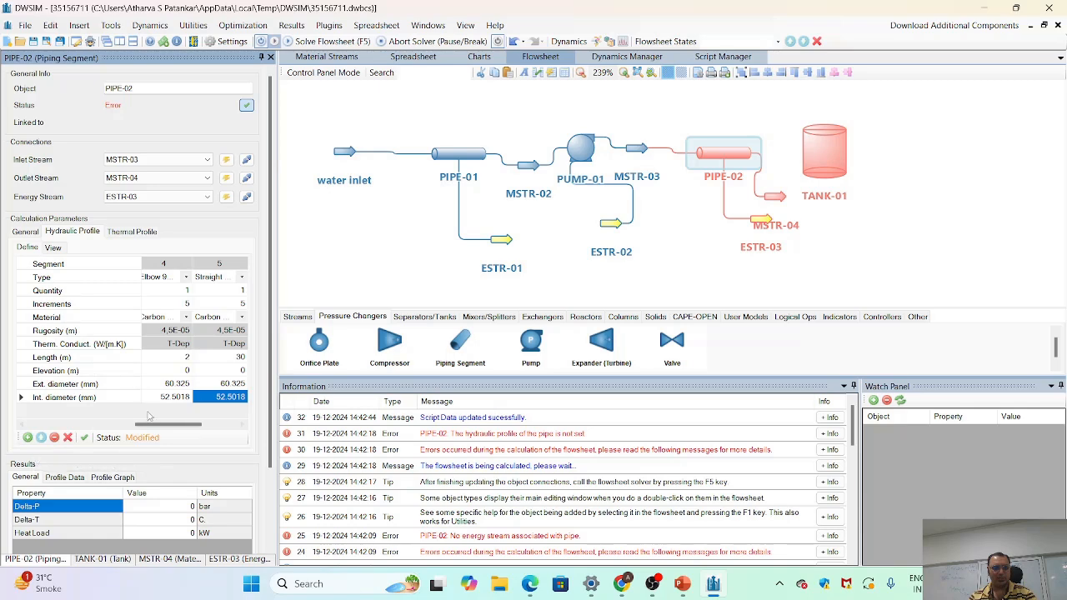
left_click(221, 425)
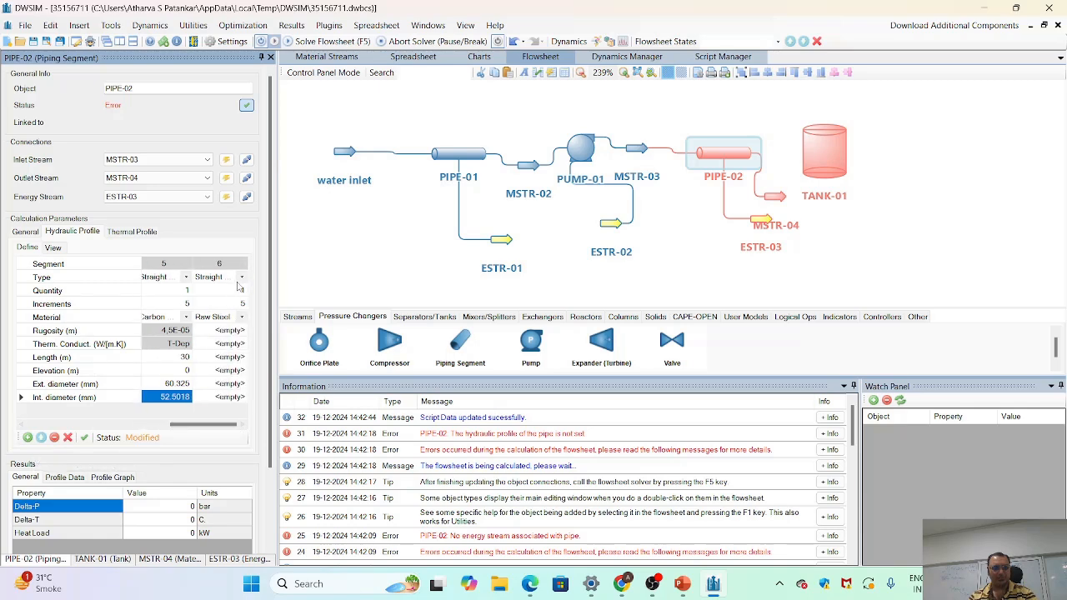
left_click(241, 323)
left_click(242, 317)
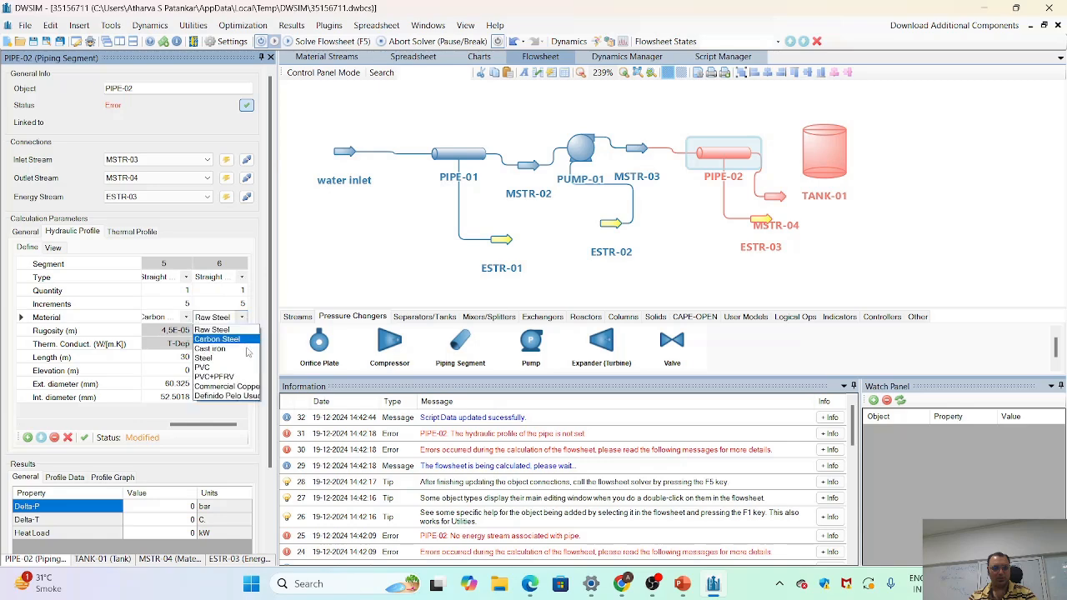
left_click(239, 345)
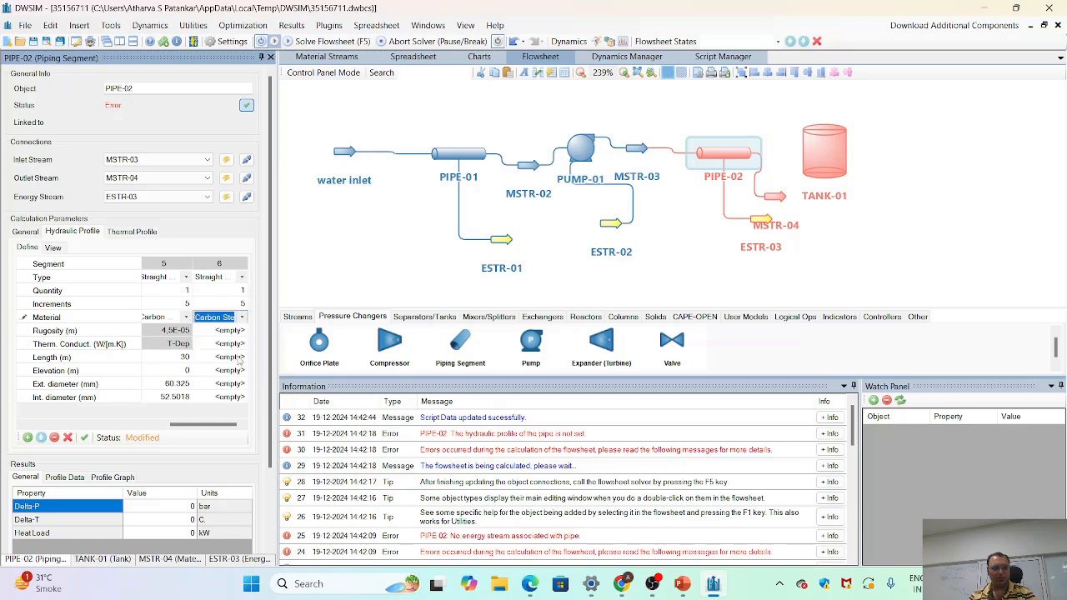
- Set the sixth segment's length to 2 m and its elevation to 0 m
left_click(240, 358)
type("2")
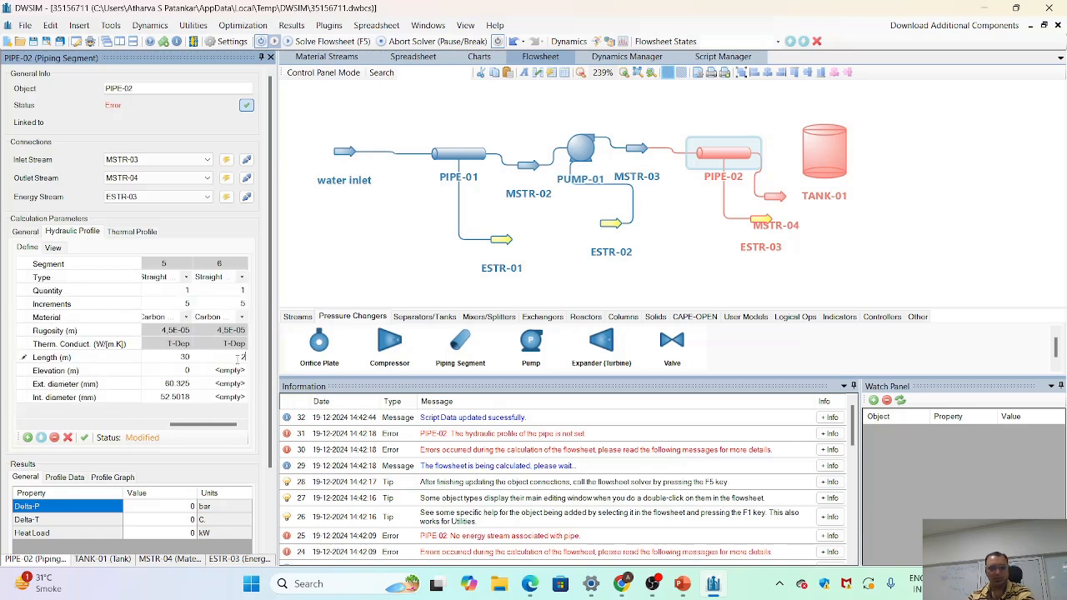
key("Return")
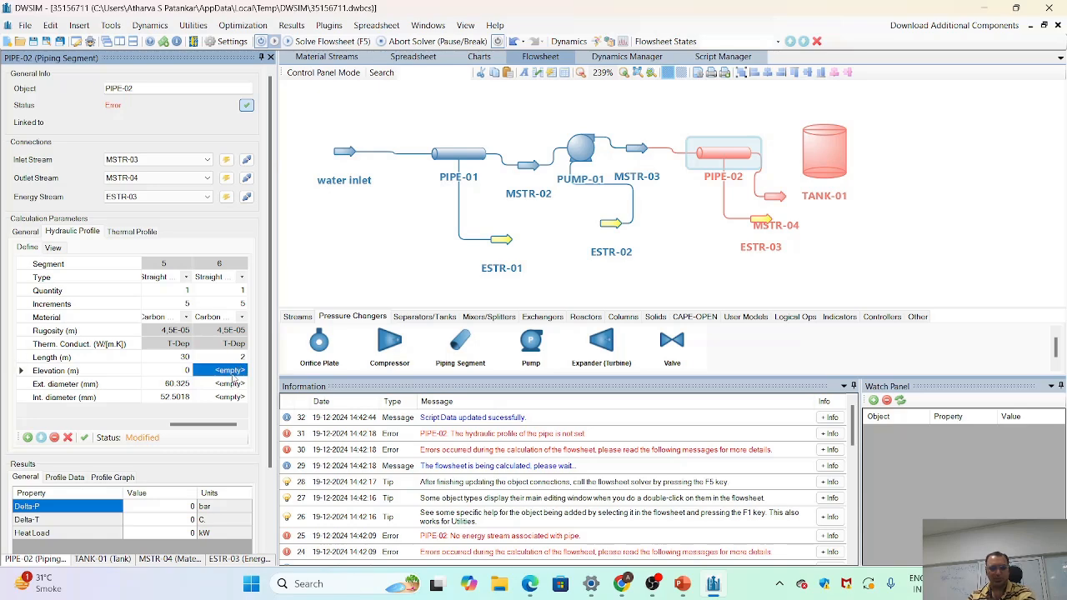
type("0")
key("Return")
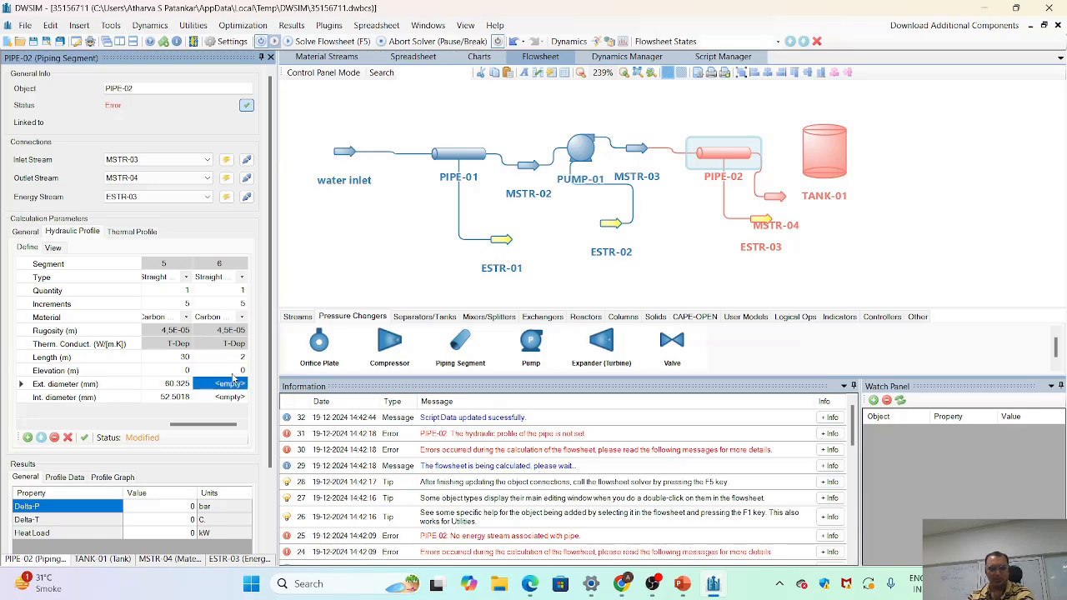
- Assign the 2-inch pipe size to the sixth segment's external and internal diameters, apply the changes, and check the elevation plot
right_click(235, 384)
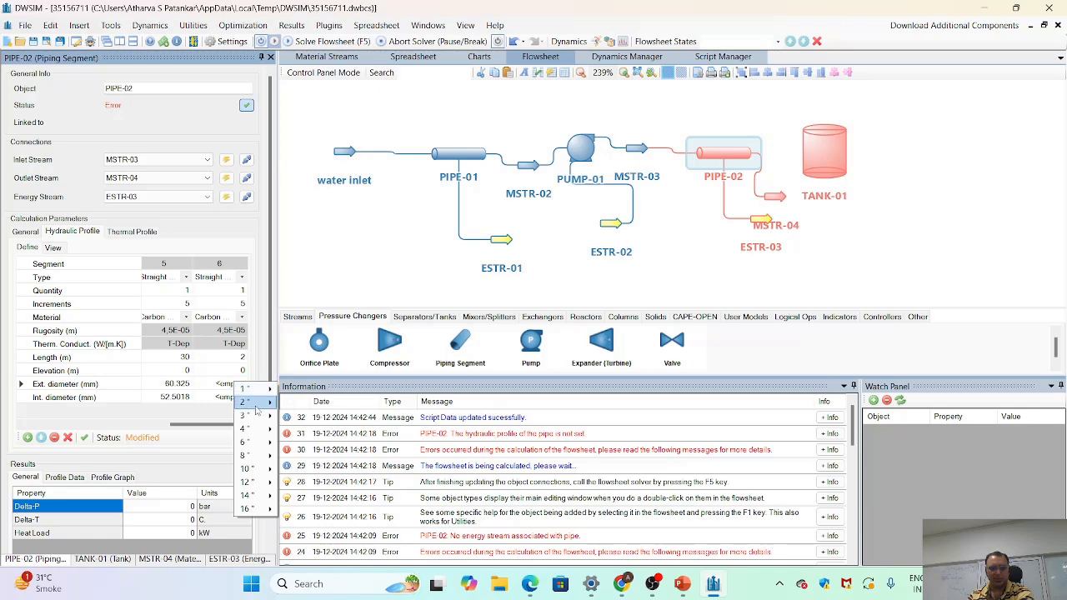
mouse_move(257, 404)
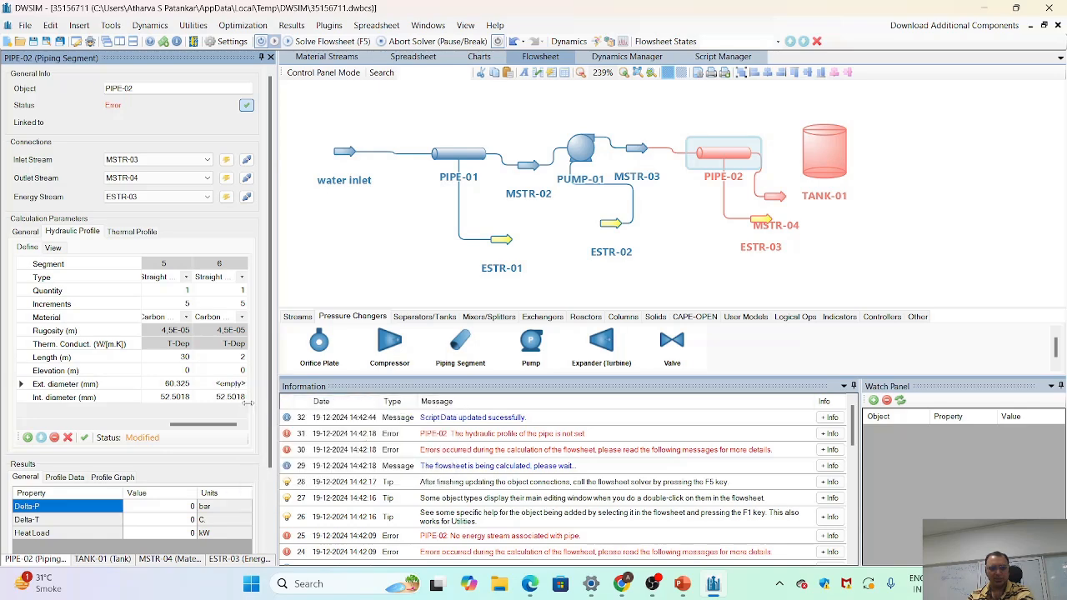
left_click(242, 400)
left_click(84, 438)
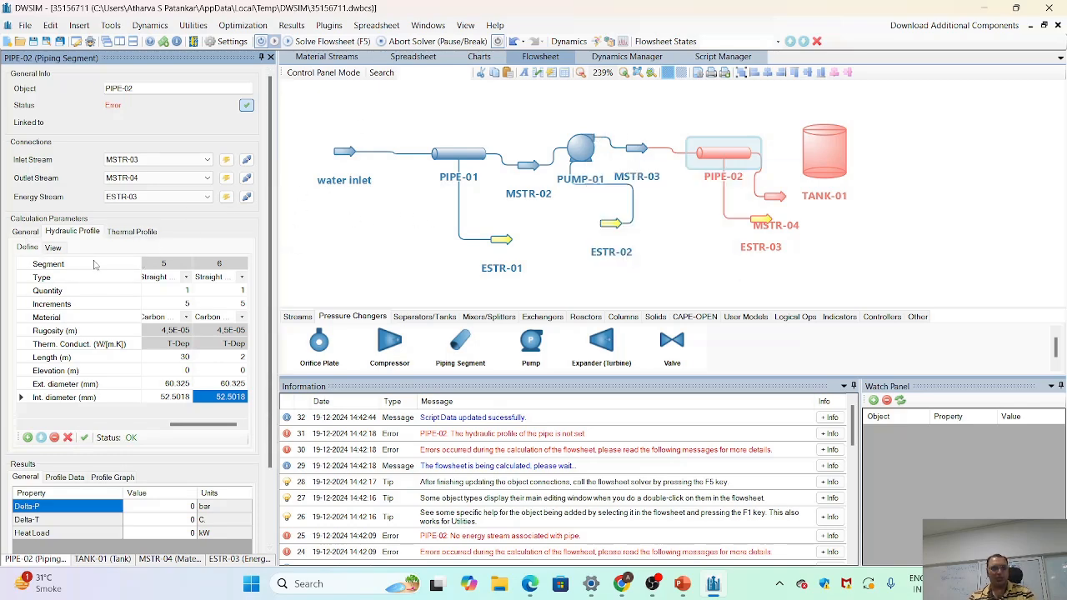
left_click(53, 248)
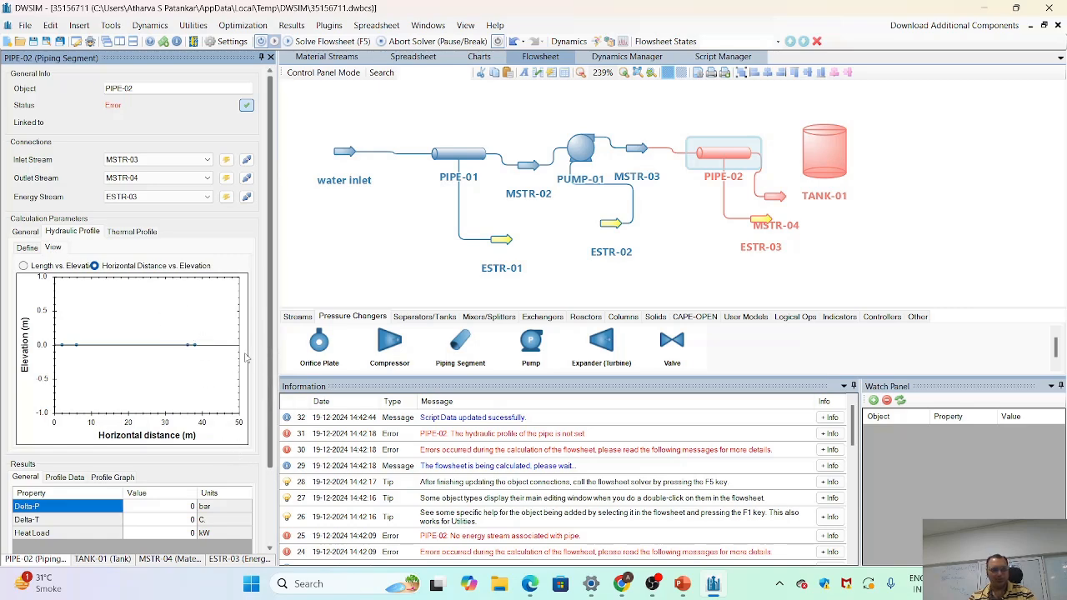
left_click(35, 250)
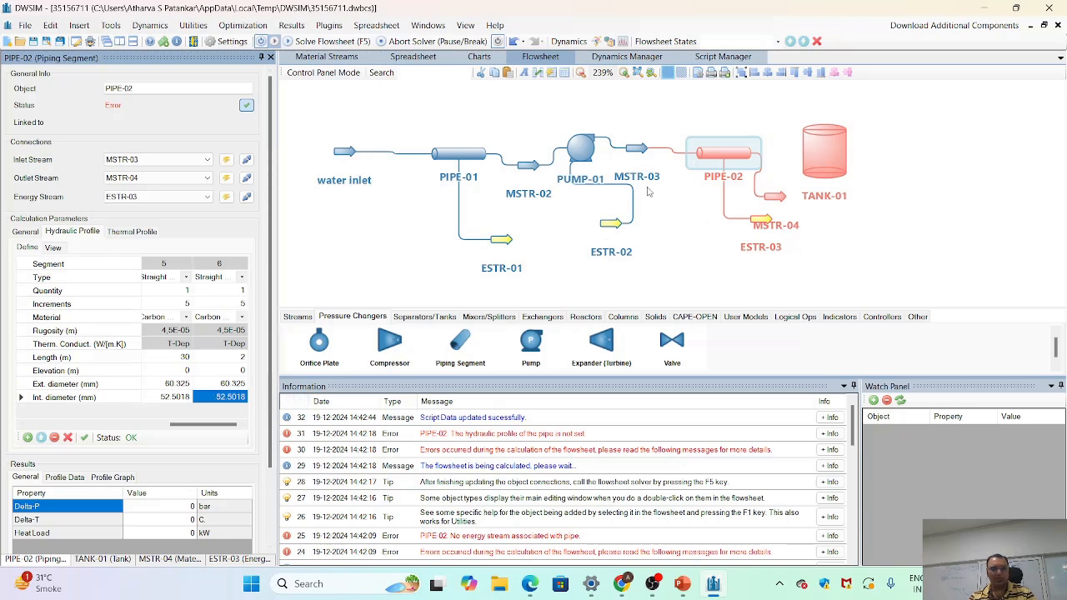
- Connect MSTR-04 as the inlet of TANK-01 and create a new outlet stream for the tank
left_click(774, 196)
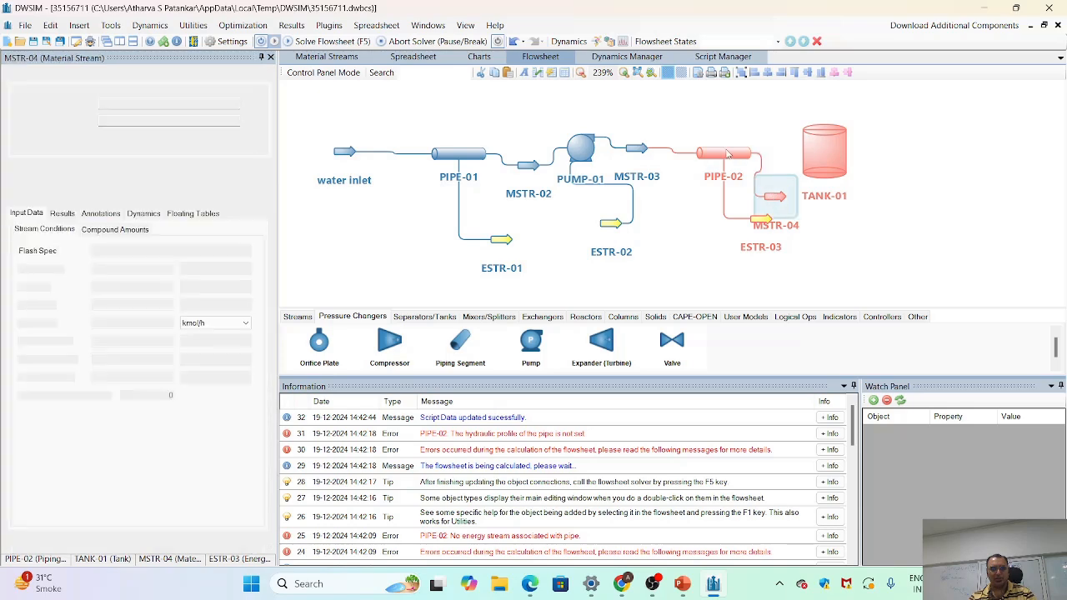
left_click(727, 154)
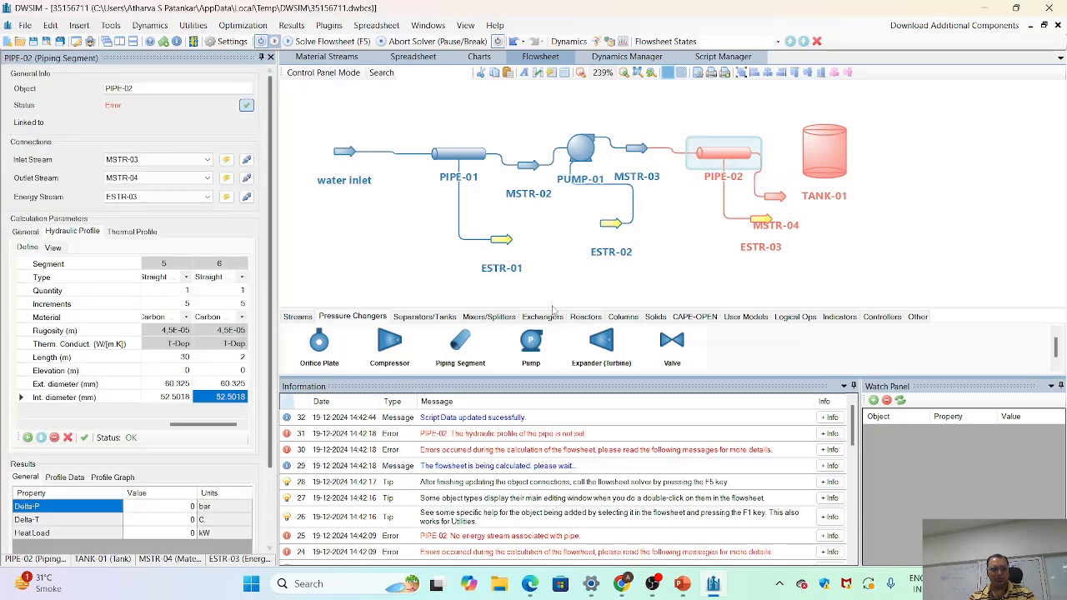
left_click(826, 158)
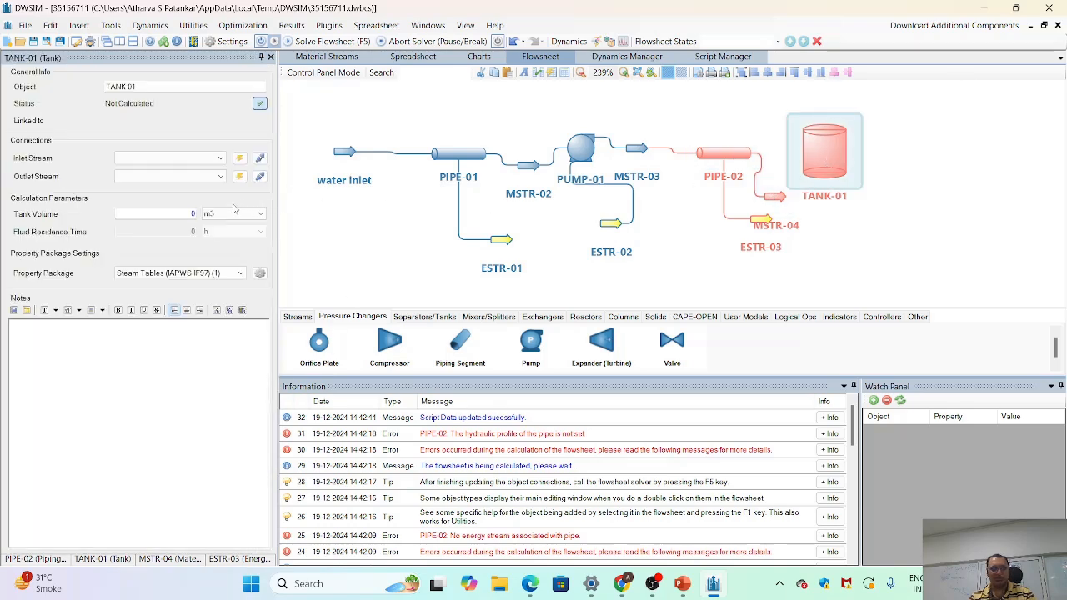
left_click(221, 158)
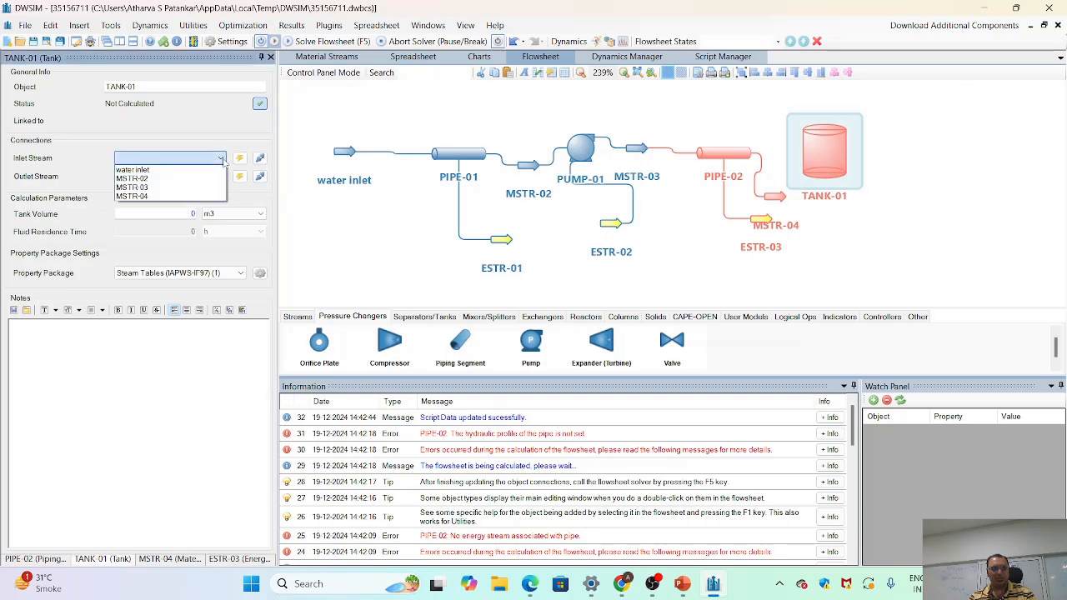
left_click(168, 198)
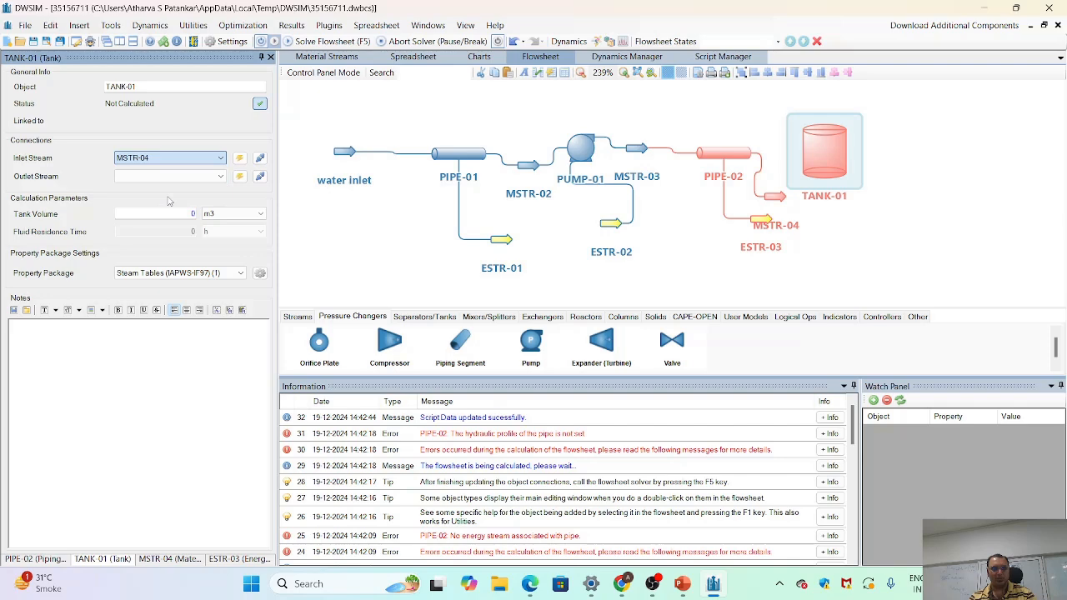
left_click(240, 178)
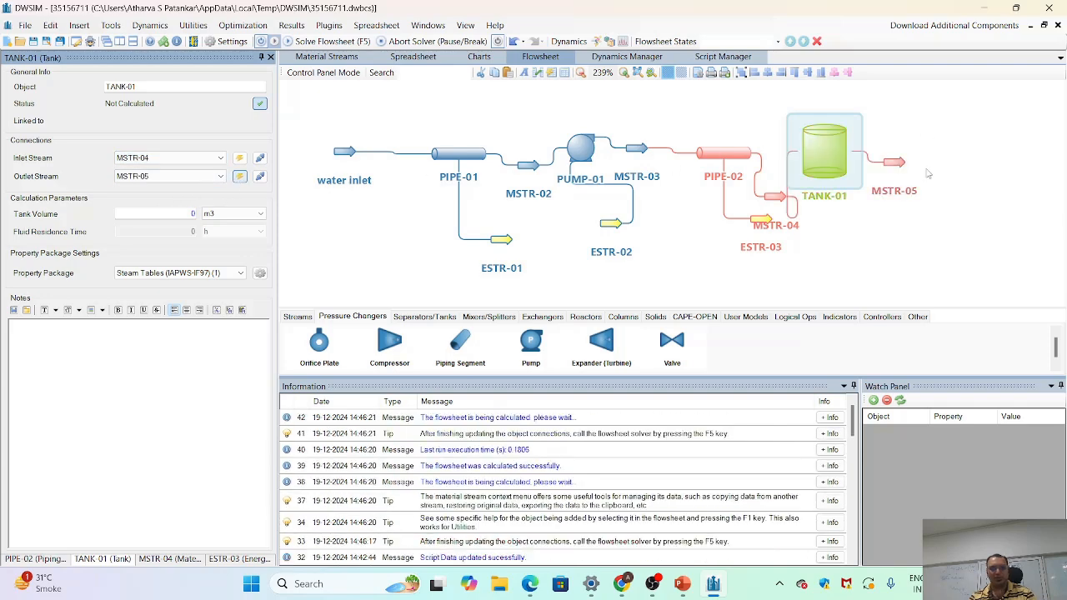
- Set TANK-01's volume to 60 m3 and solve the flowsheet
double_click(194, 215)
type("5")
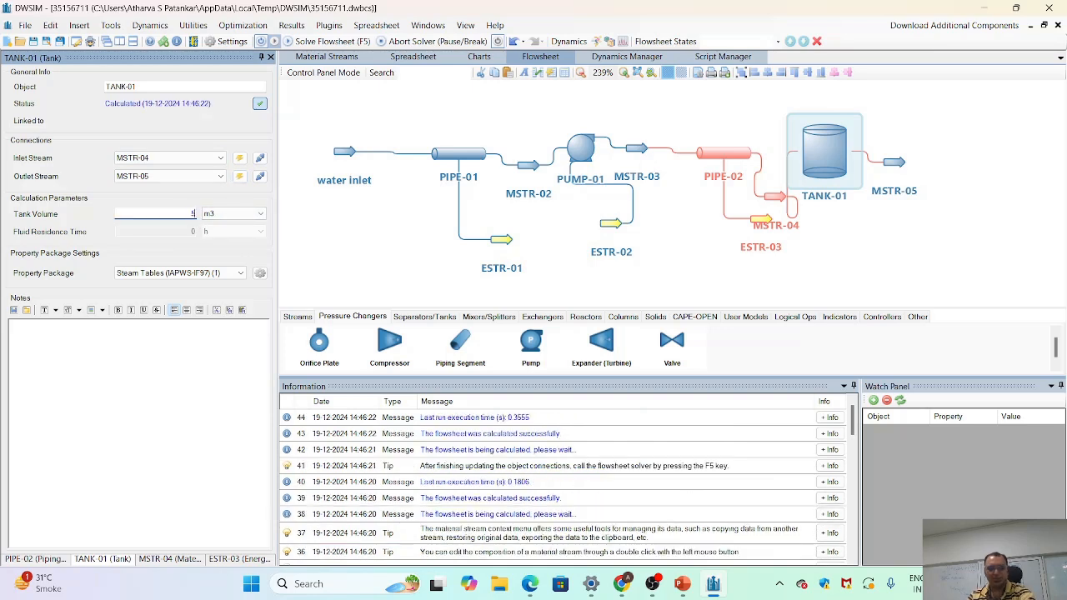
type("0")
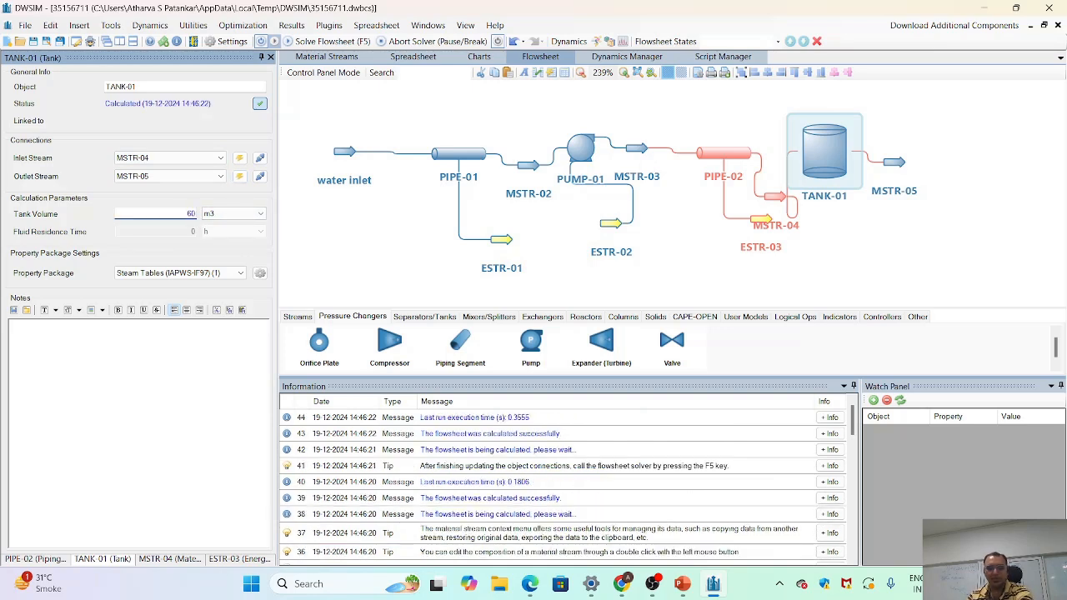
key("Return")
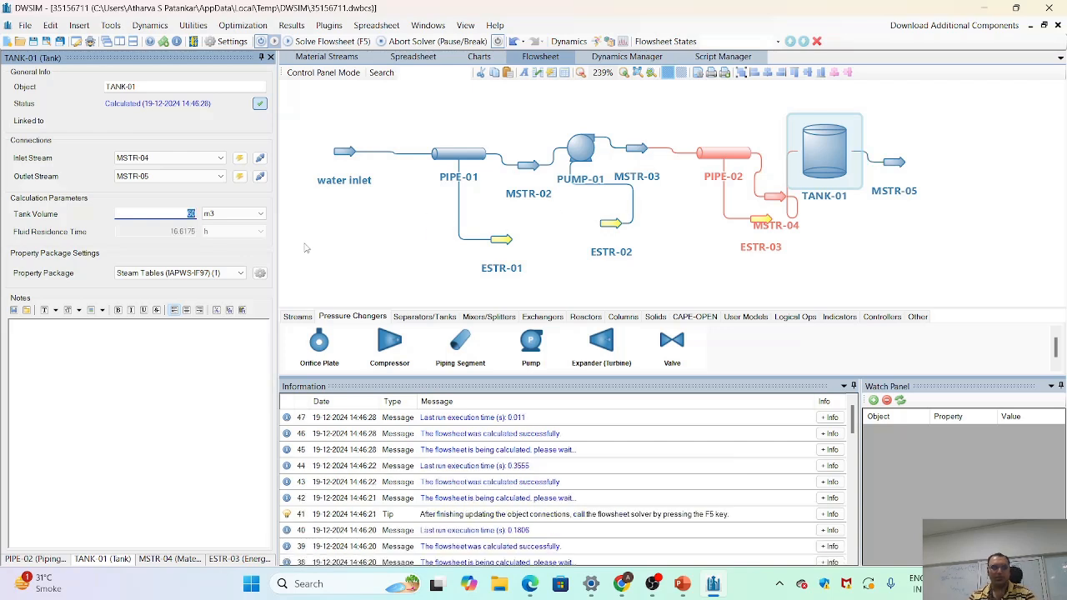
left_click(851, 250)
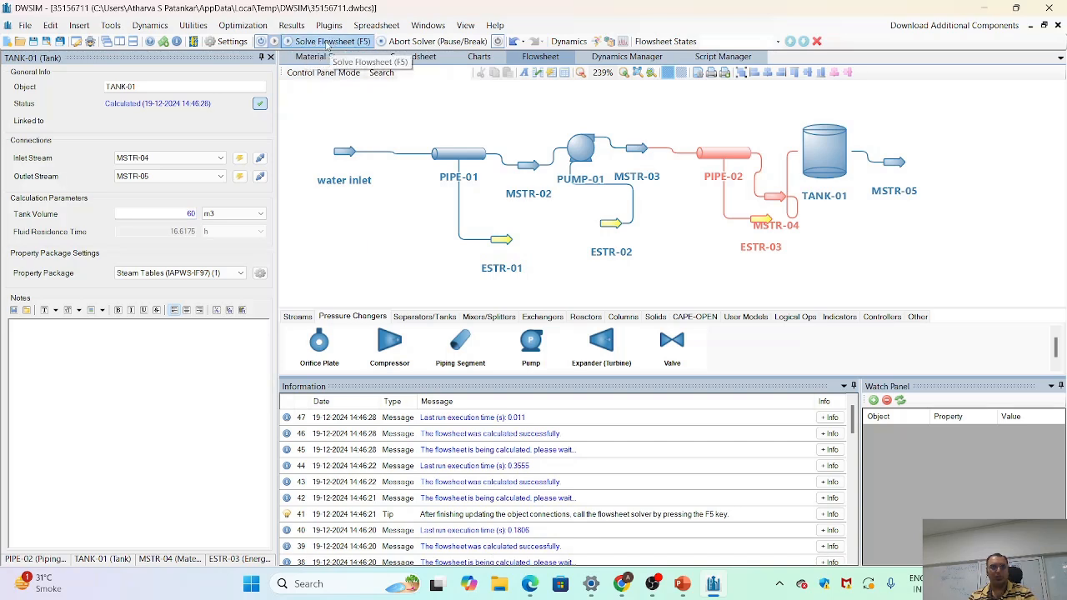
left_click(327, 48)
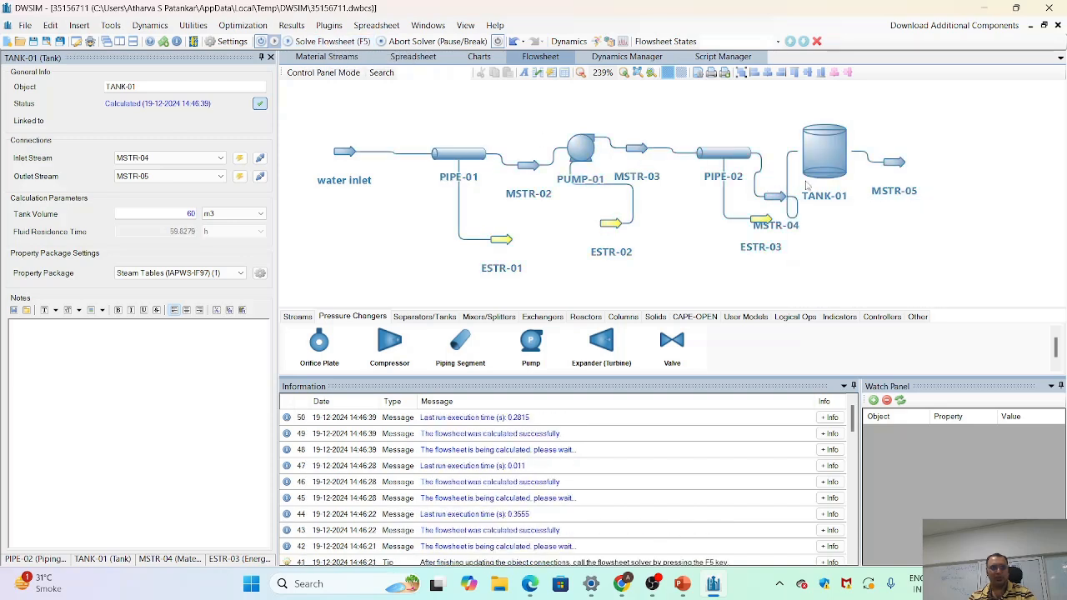
- Examine the calculated conditions of the water inlet, PUMP-01, TANK-01 and MSTR-04, and the pressure drop across PIPE-02
mouse_move(335, 158)
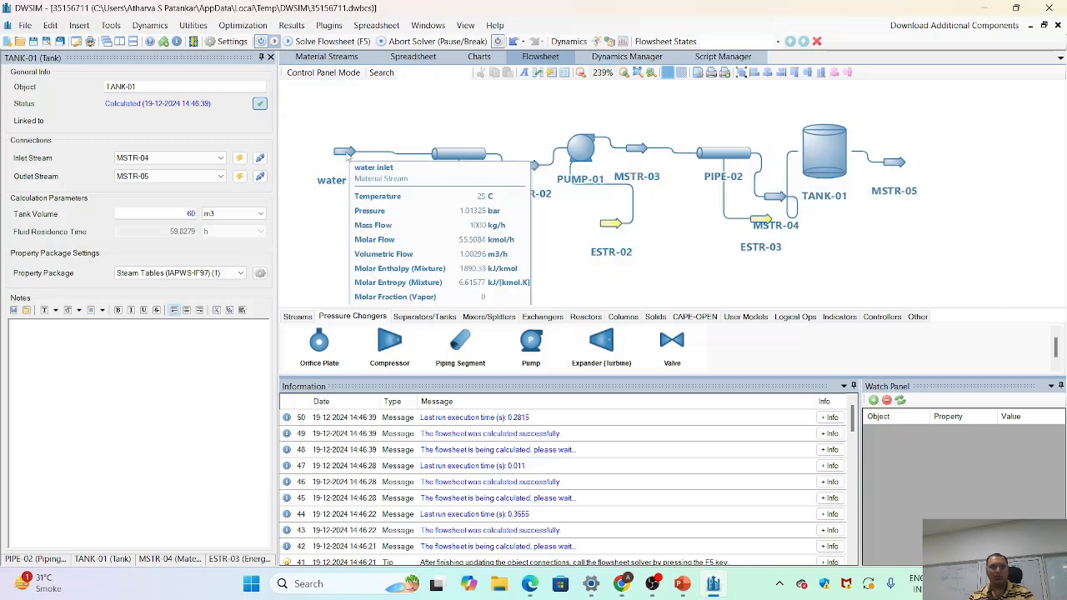
left_click(581, 158)
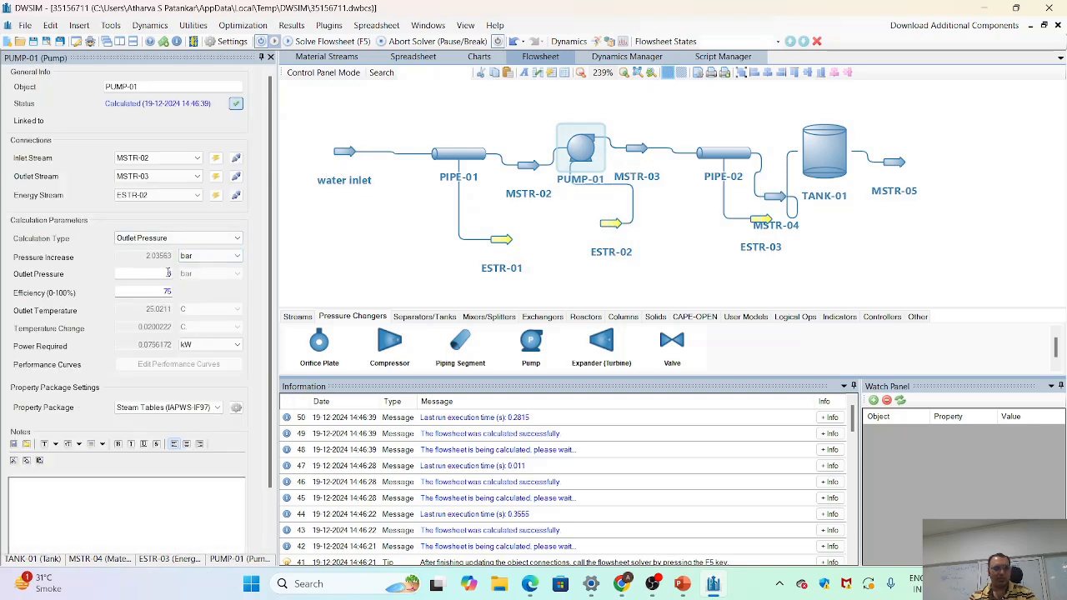
left_click(169, 273)
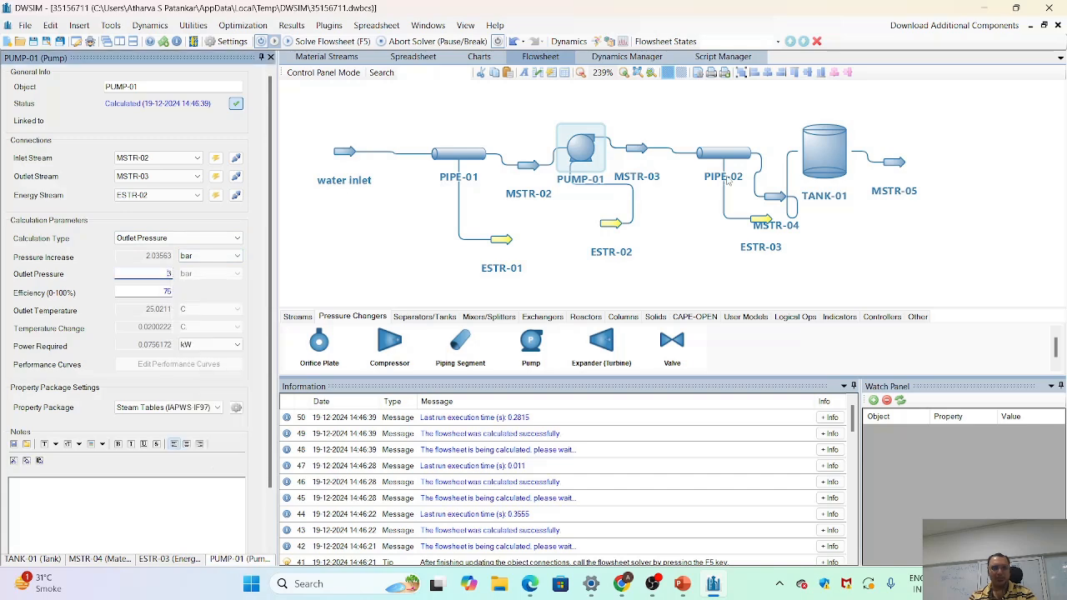
left_click(792, 183)
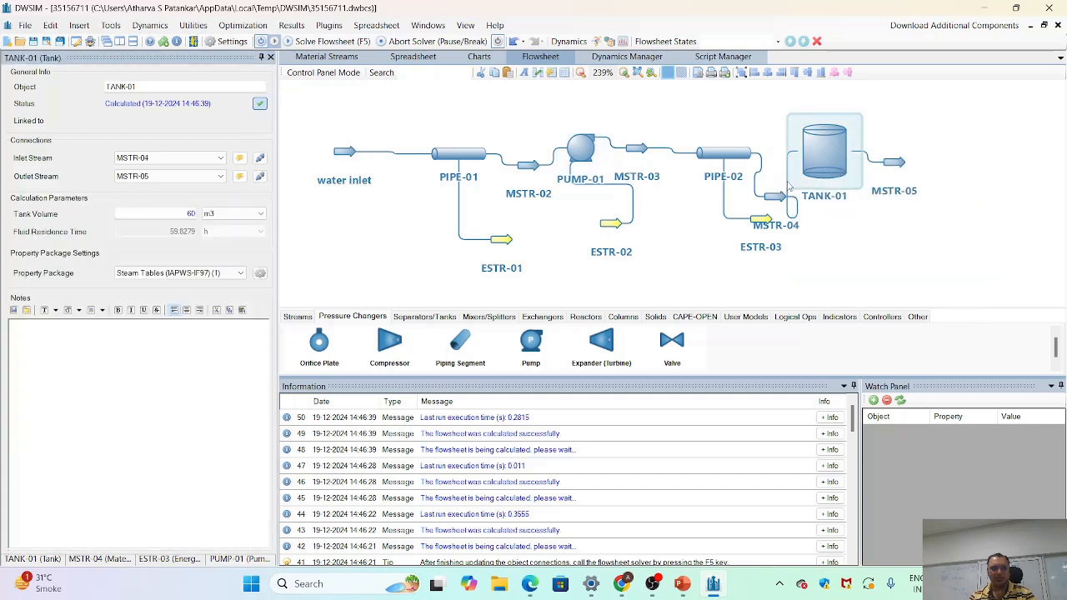
left_click(776, 199)
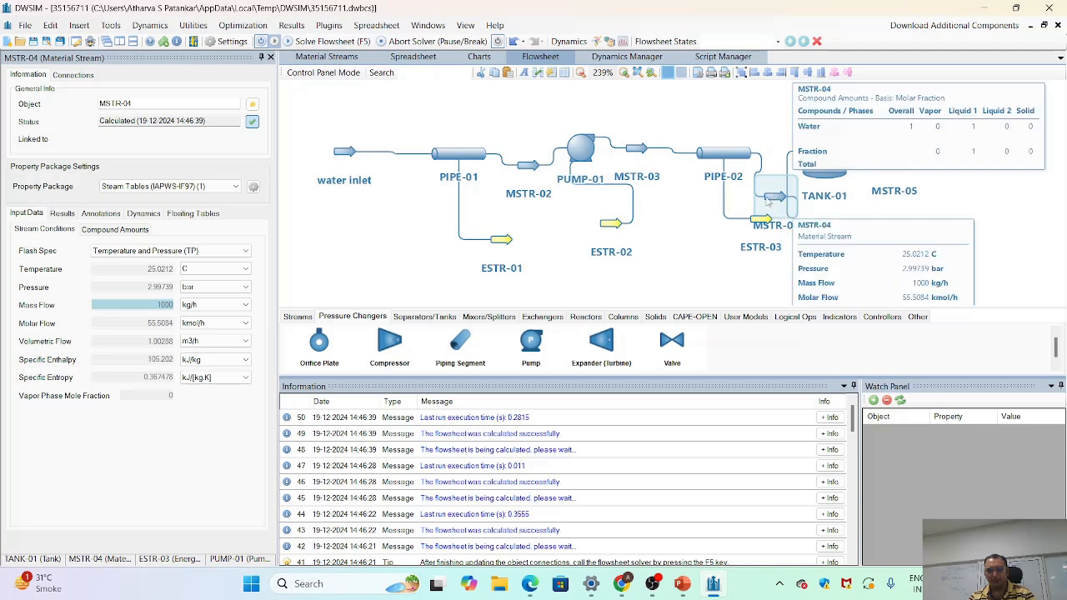
left_click(722, 153)
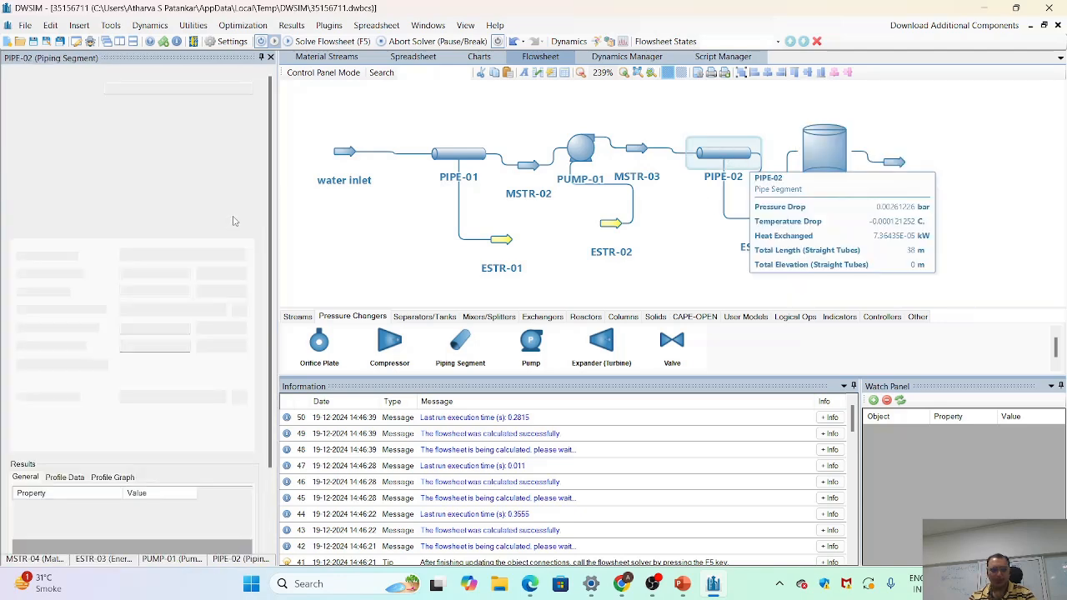
scroll(232, 473, "down", 2)
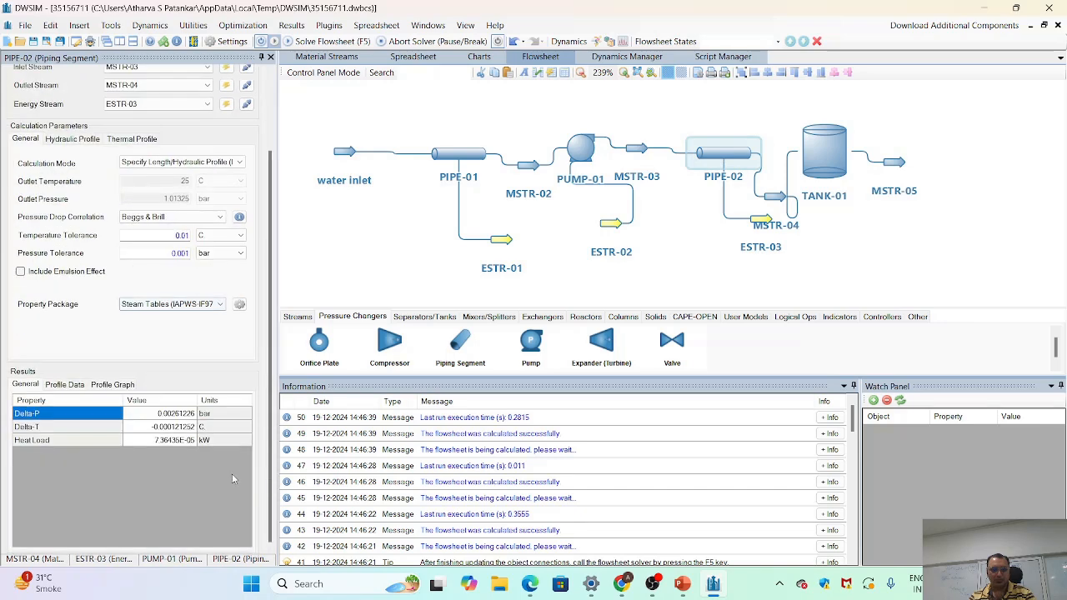
scroll(221, 458, "up", 1)
scroll(214, 397, "down", 1)
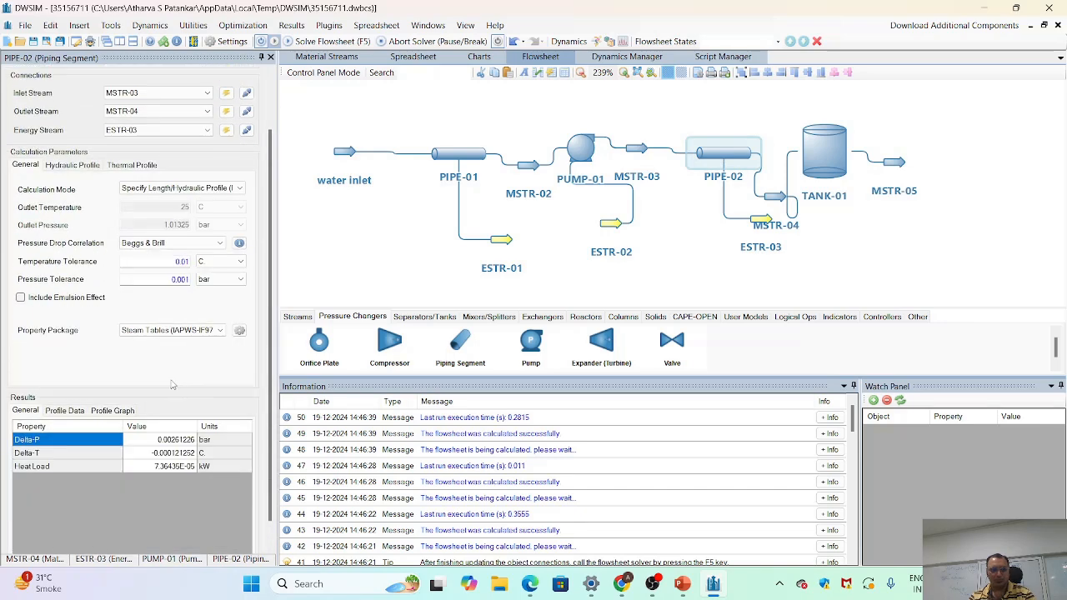
- Set the elevation of PIPE-02's fifth segment to 30 m, apply the change, and plot the elevation profile
left_click(70, 165)
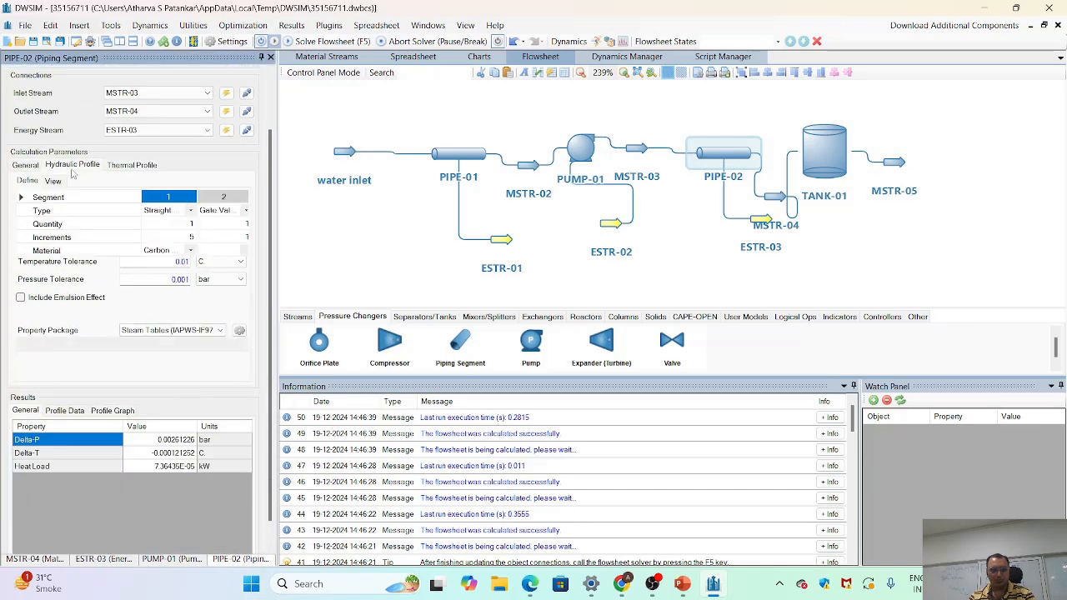
left_click_drag(87, 362, 206, 362)
left_click(225, 305)
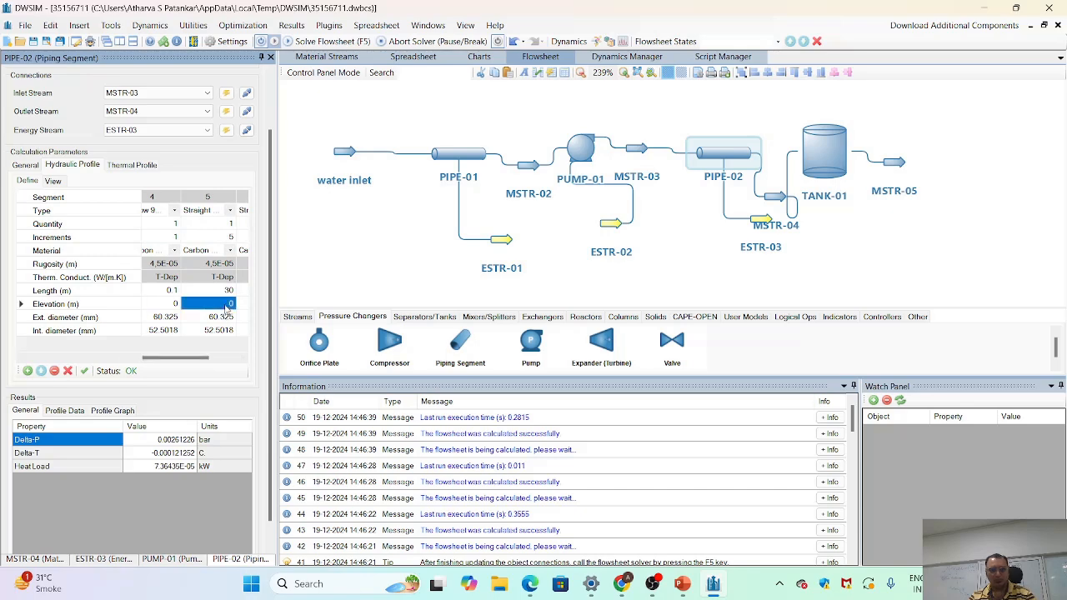
type("3")
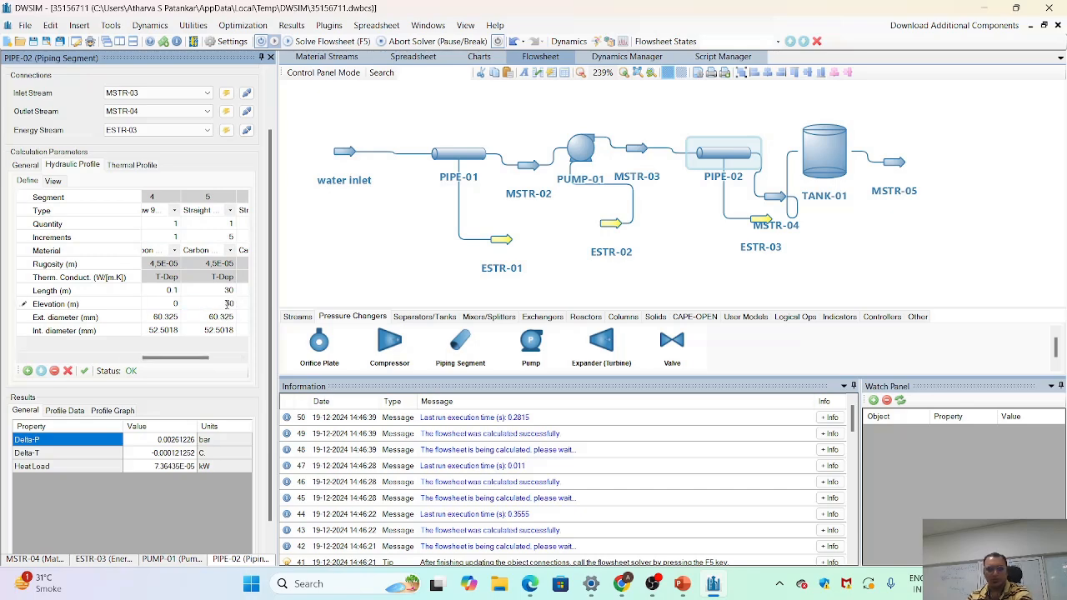
type("0")
key("Return")
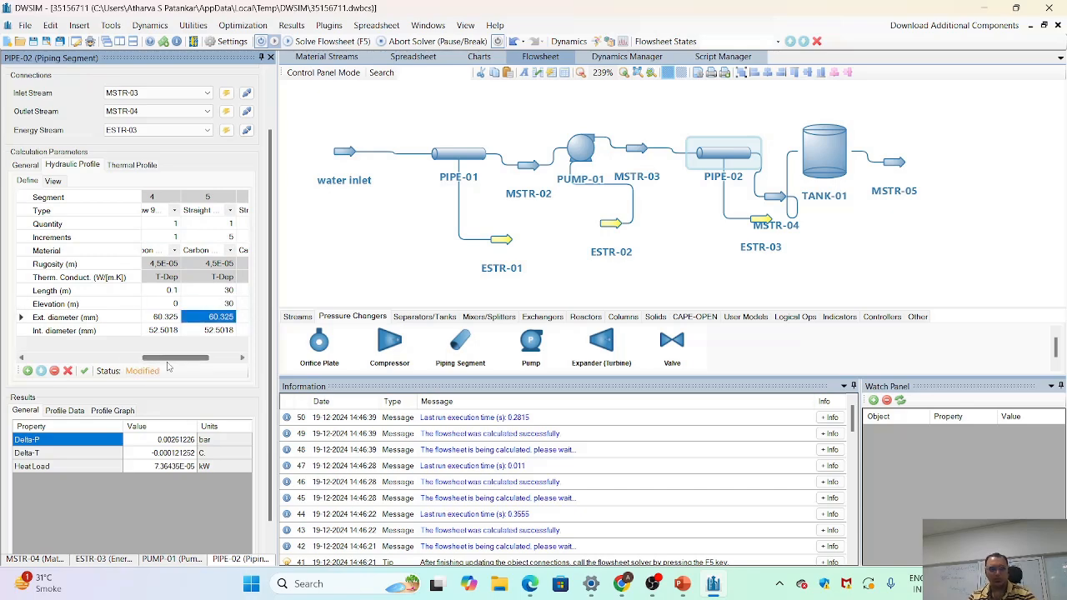
left_click(84, 370)
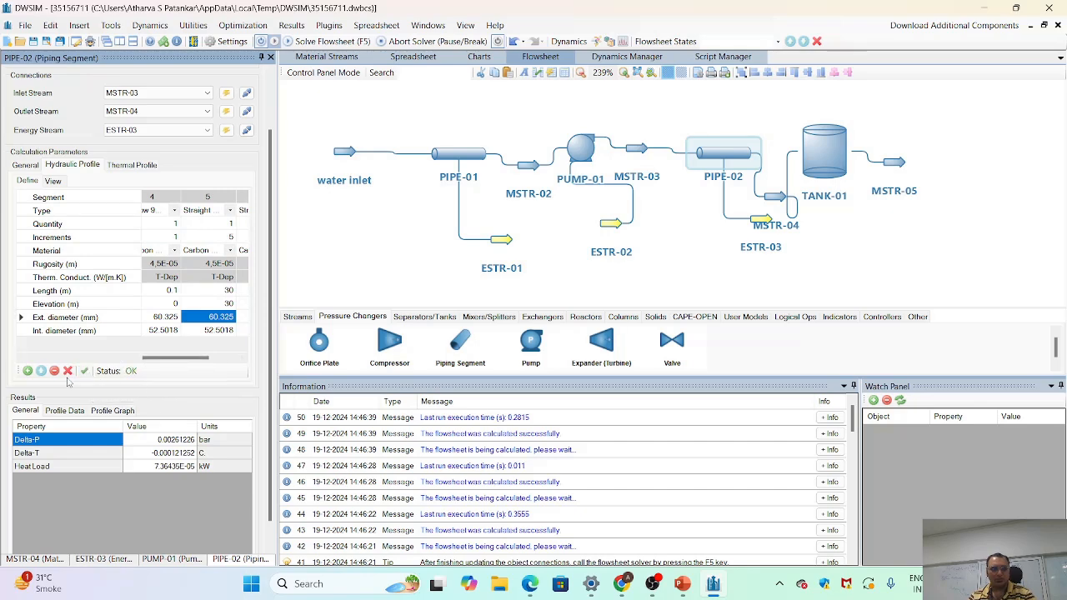
left_click(57, 184)
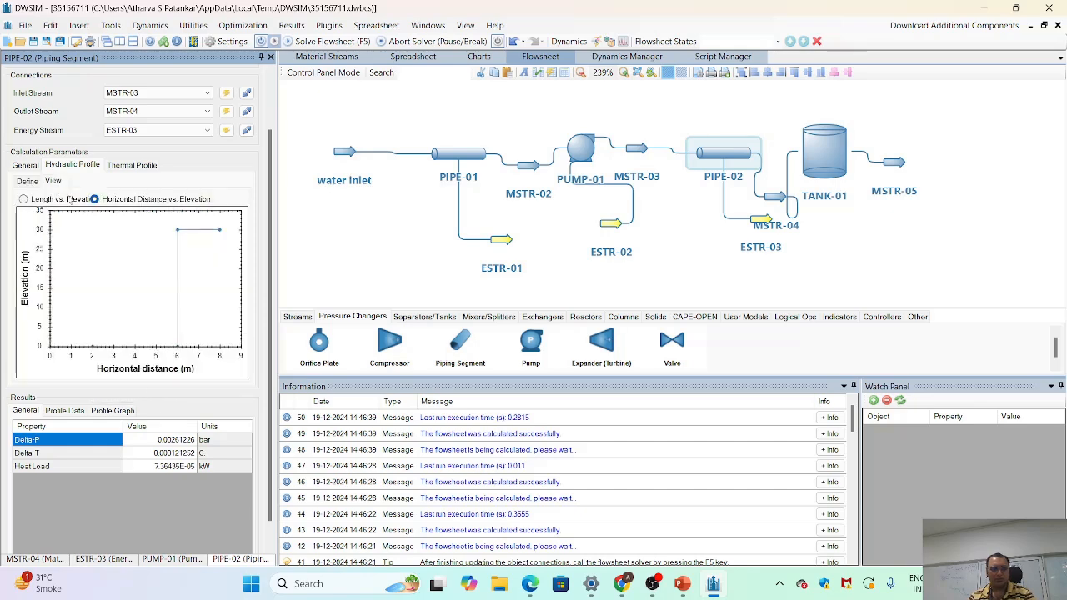
- Solve the flowsheet again and check the calculated results of PUMP-01 and MSTR-04
scroll(150, 333, "up", 1)
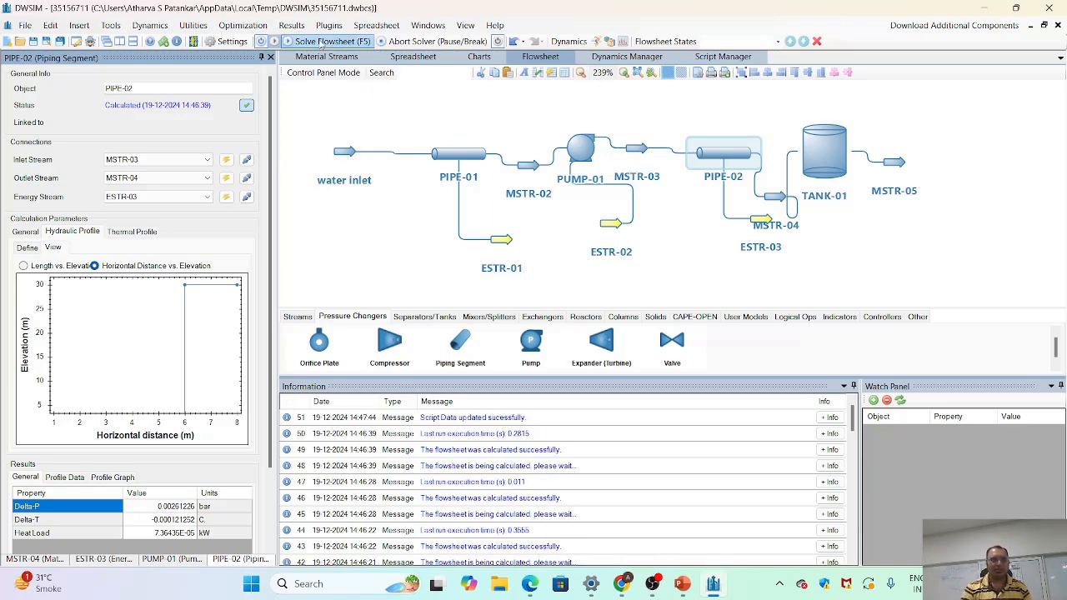
left_click(323, 42)
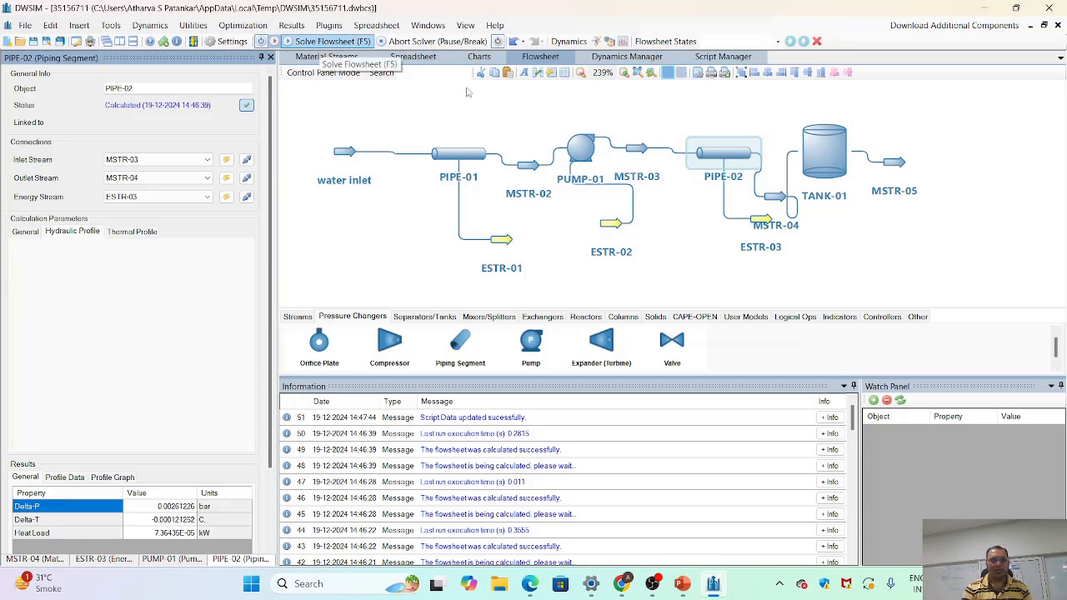
mouse_move(582, 158)
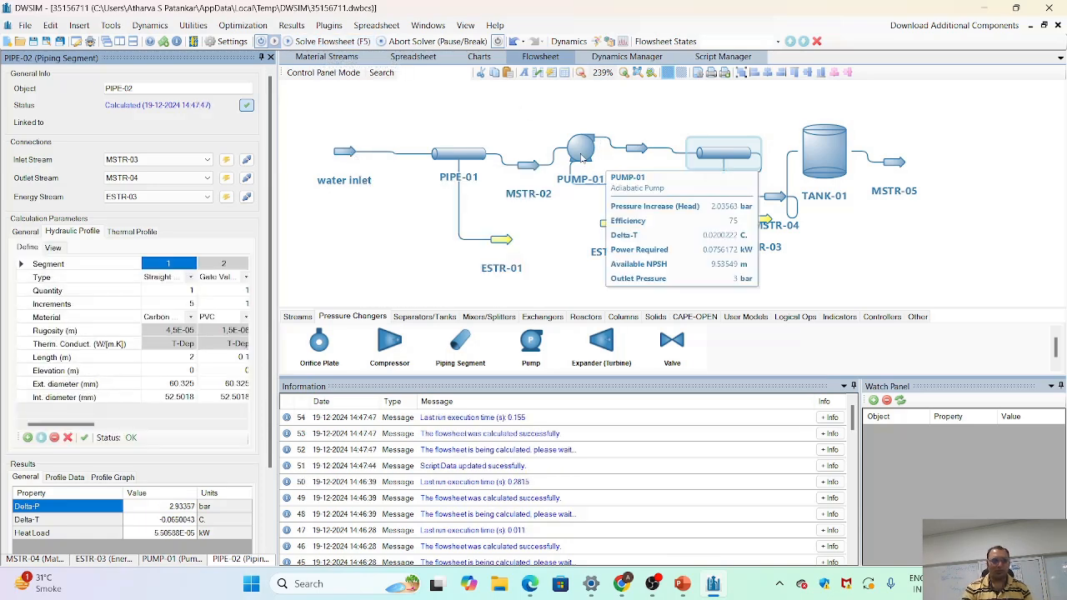
left_click(582, 158)
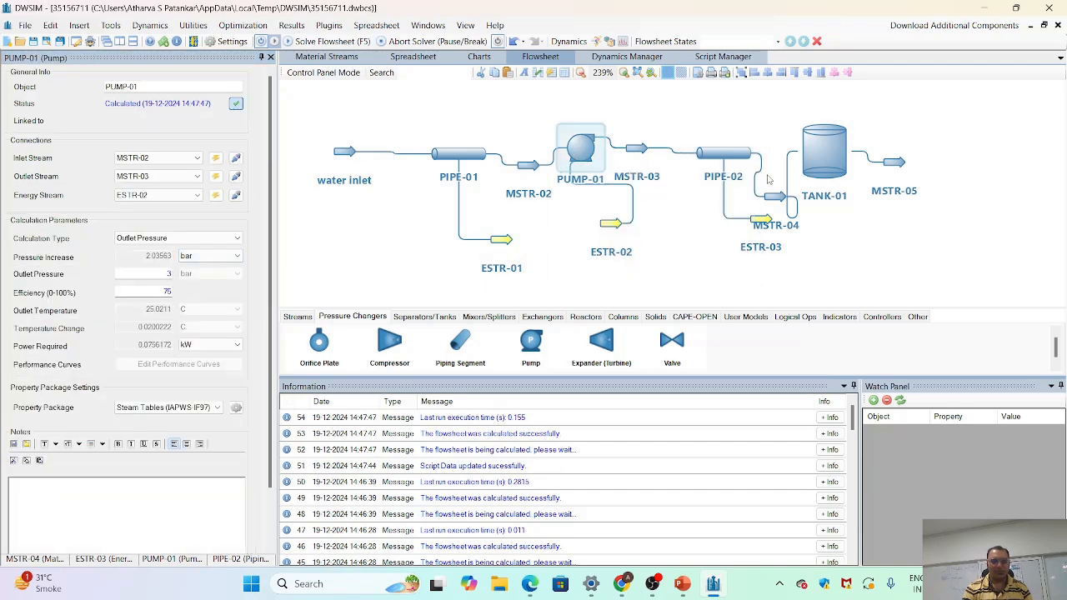
mouse_move(775, 199)
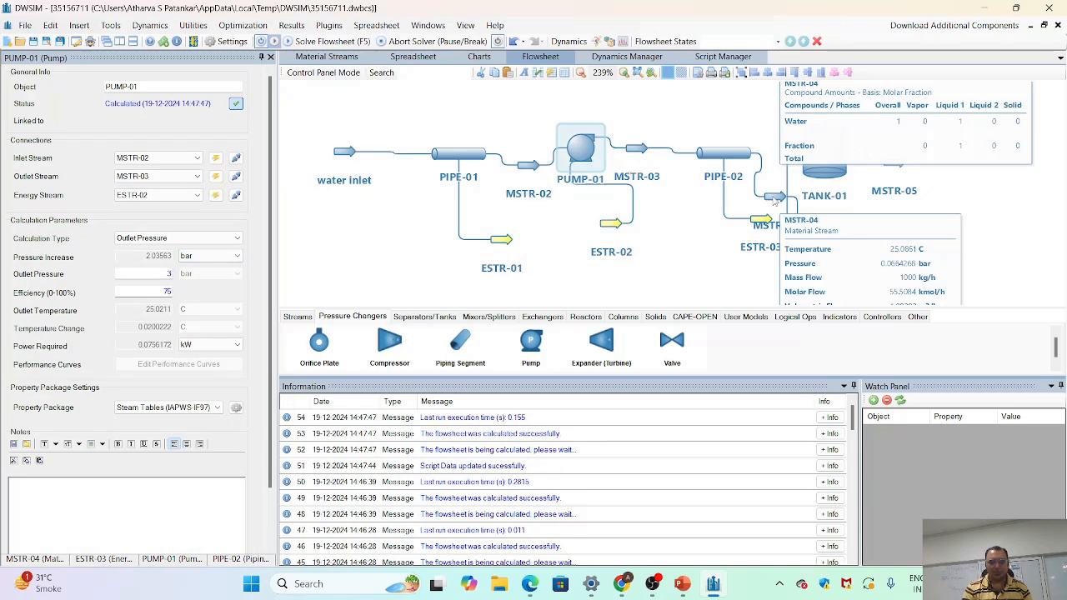
- Inspect the calculated conditions of MSTR-04 and the volume and residence time of TANK-01
left_click(775, 198)
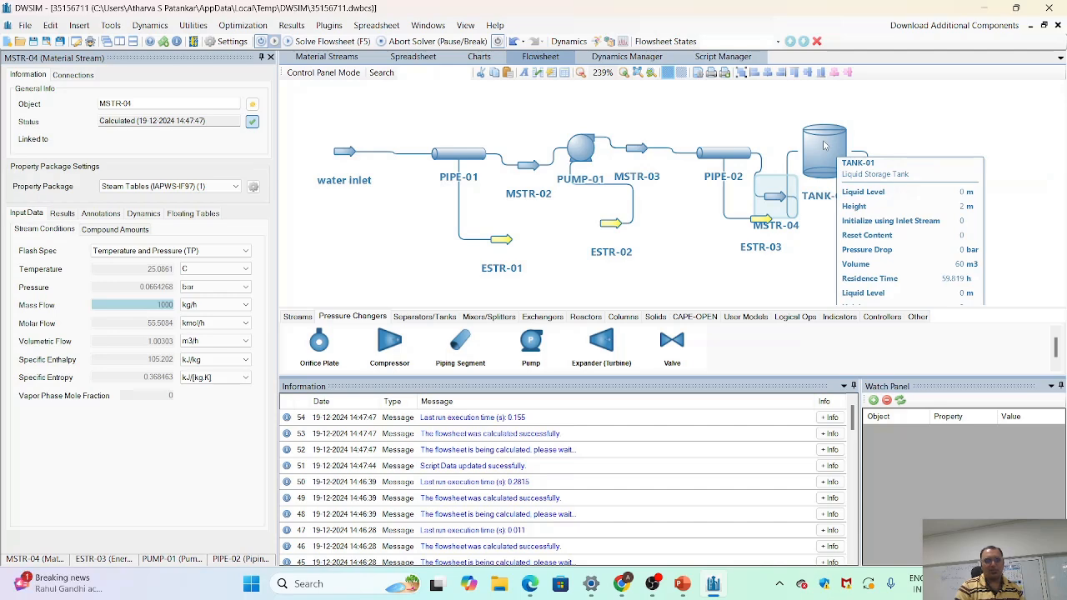
left_click(823, 146)
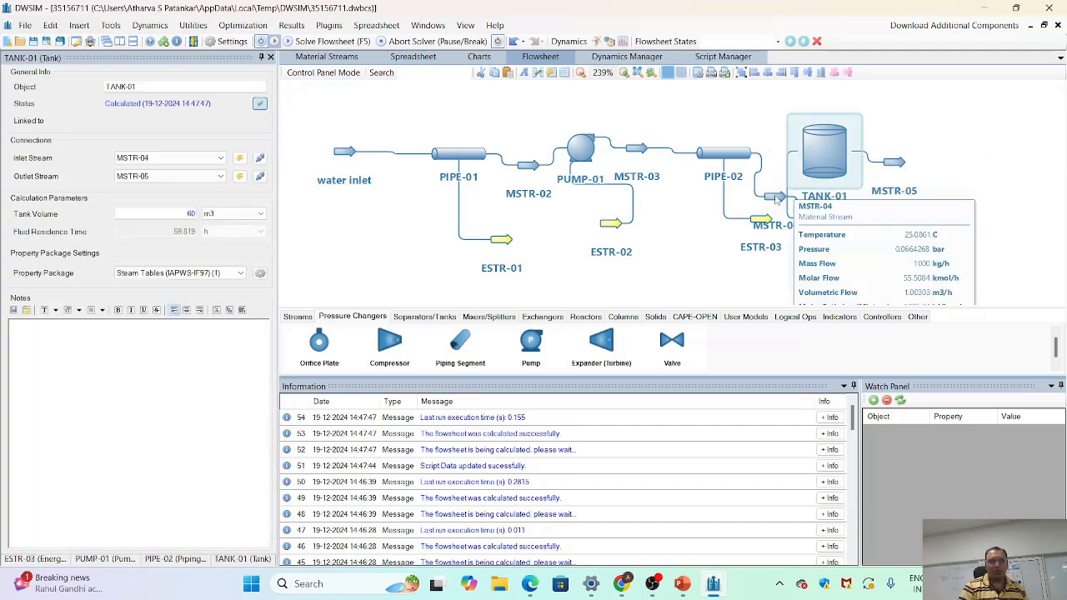
left_click(775, 199)
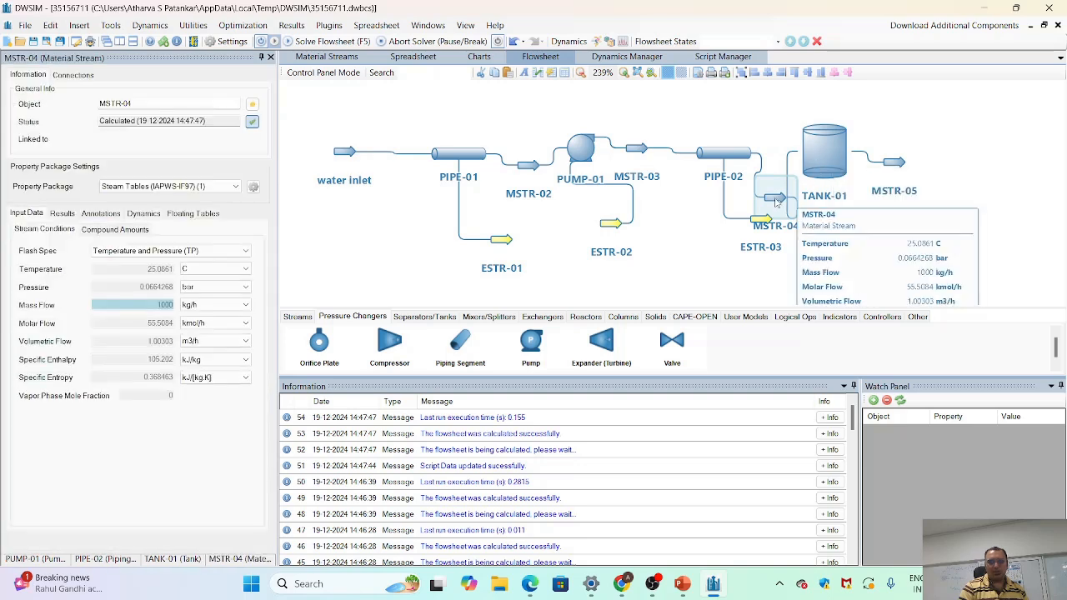
- Set PUMP-01's outlet pressure to 3.94 bar and solve the flowsheet
left_click(581, 148)
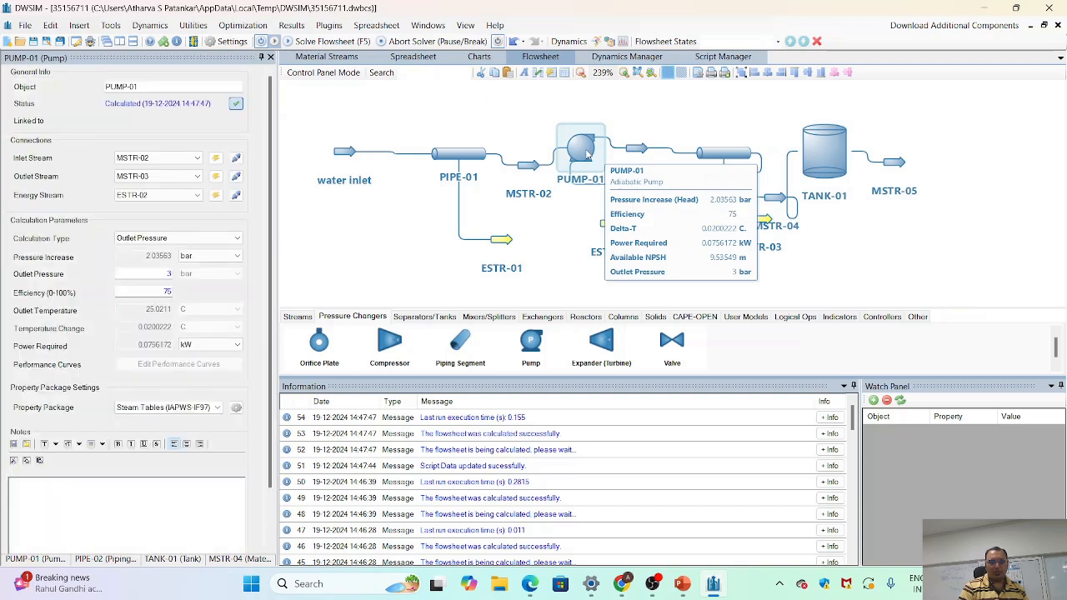
left_click(170, 274)
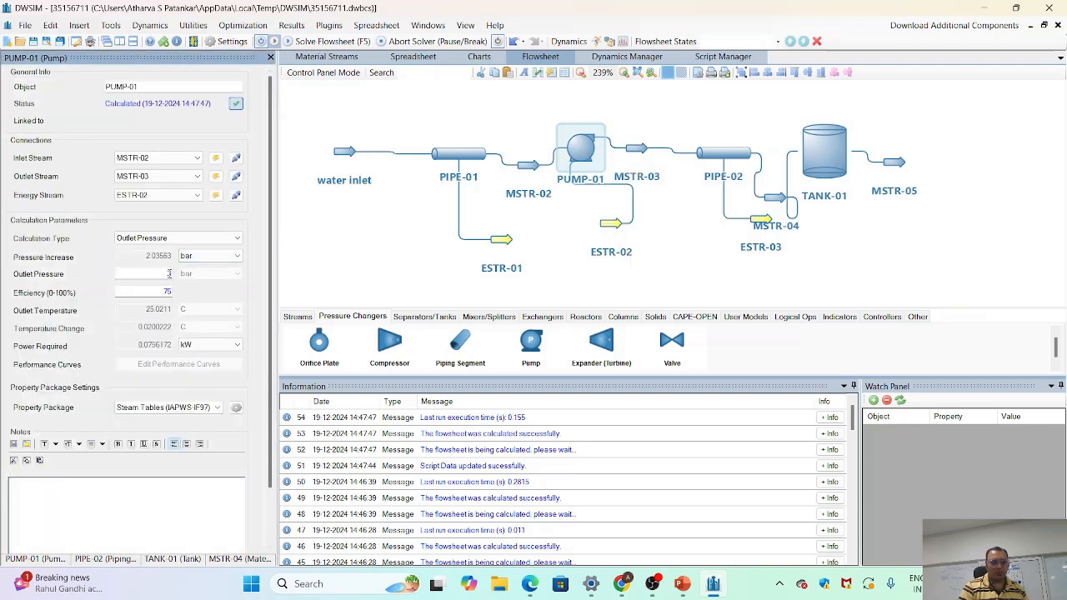
type("3")
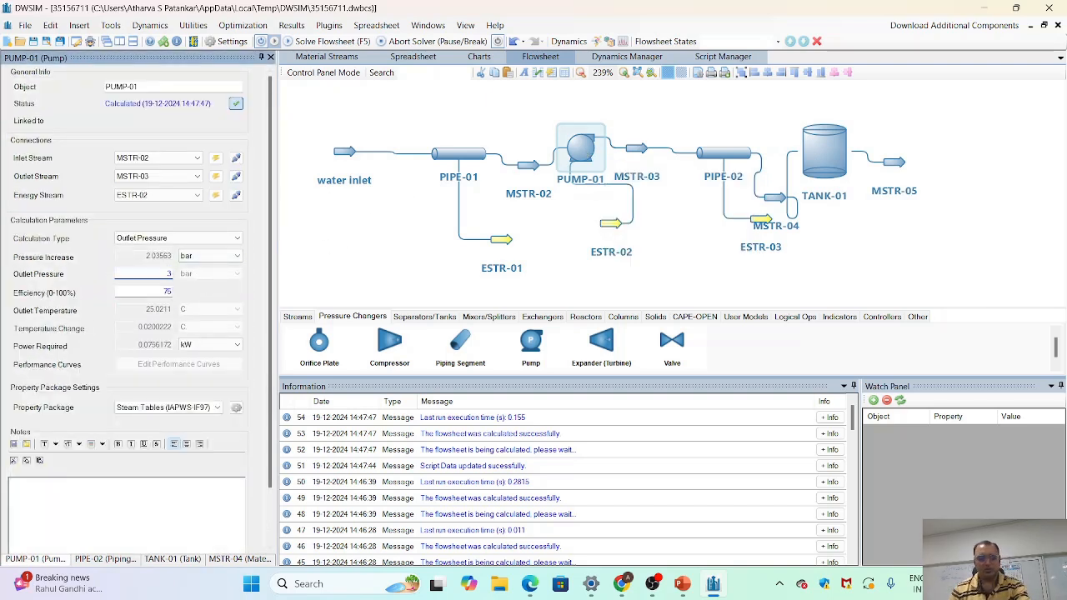
type(".94")
key("Return")
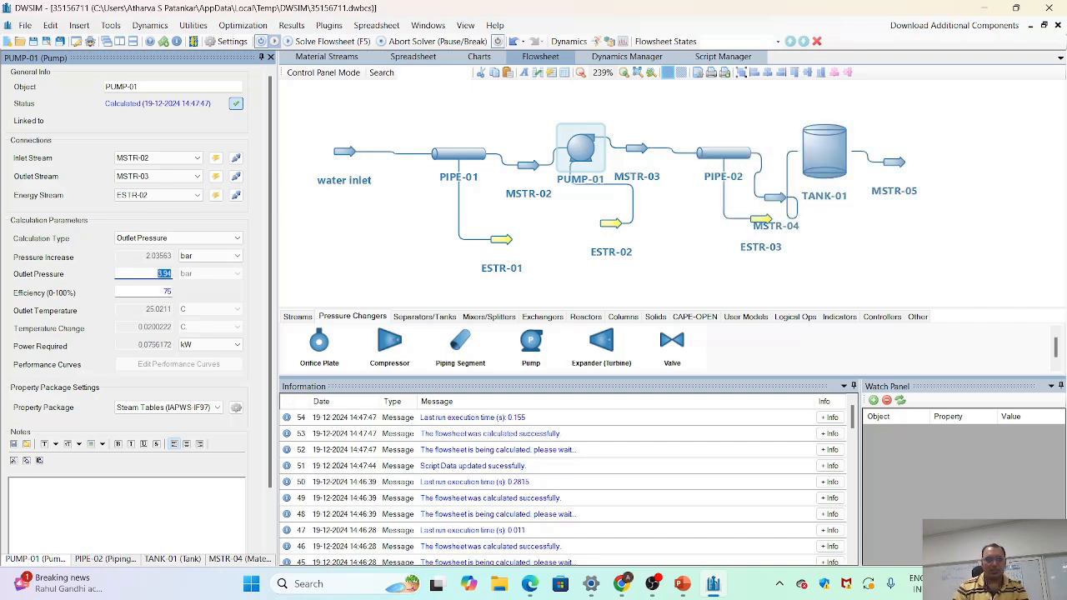
left_click(314, 43)
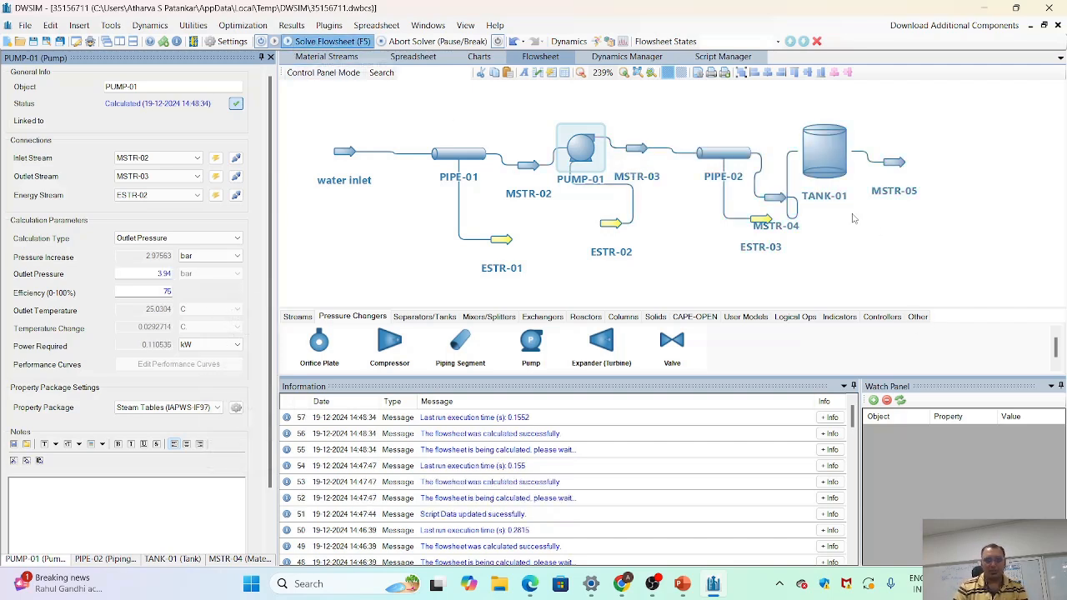
- Check the pressure of MSTR-04 and the fluid residence time of TANK-01
mouse_move(780, 201)
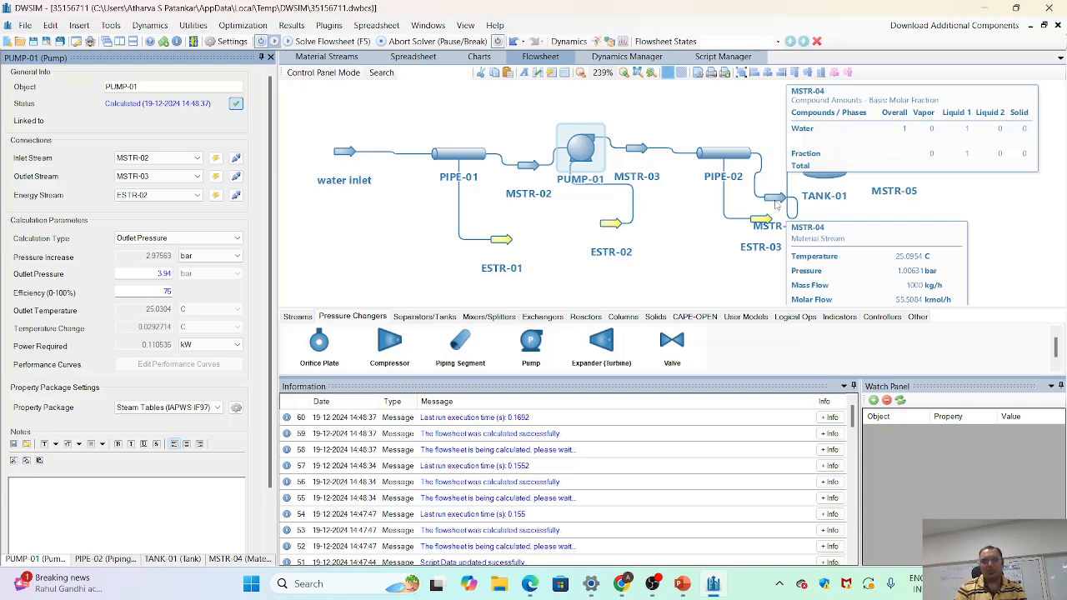
left_click(818, 158)
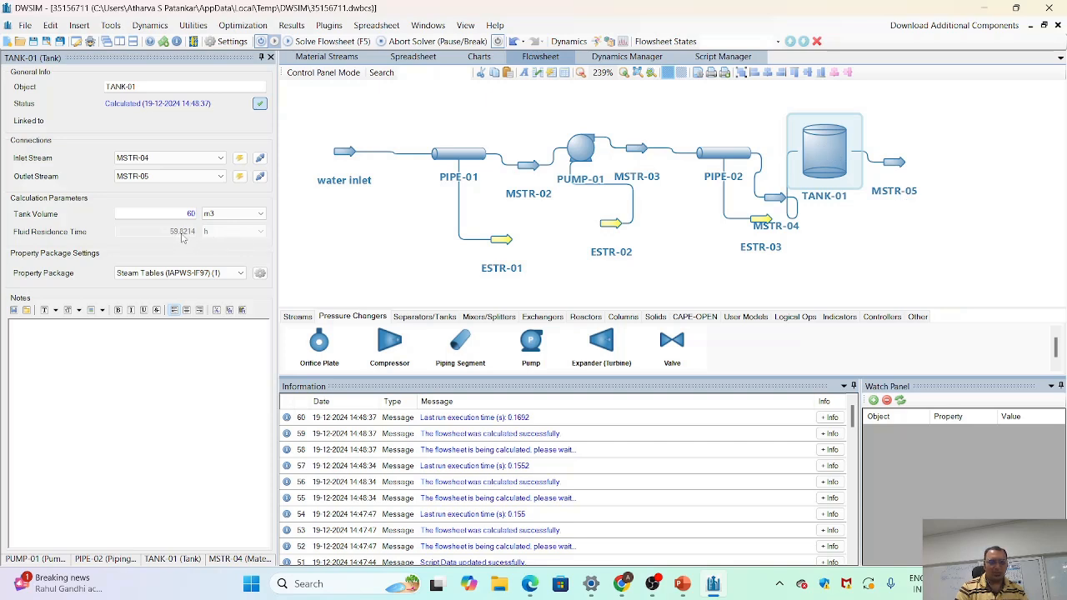
mouse_move(832, 155)
- Set the water inlet's mass flow to 30000 kg/h and solve the flowsheet
left_click(344, 155)
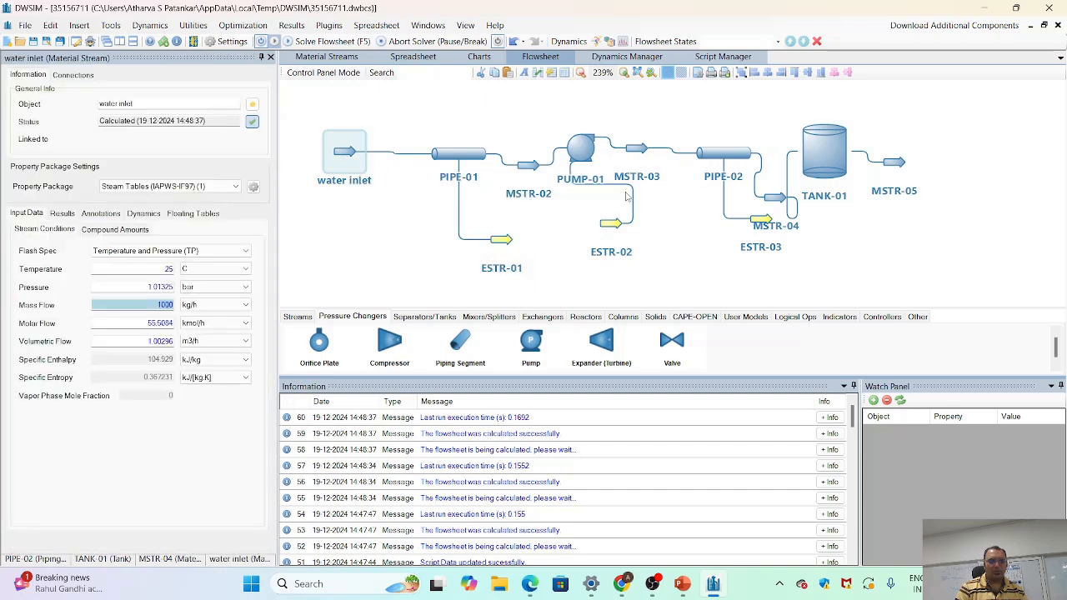
mouse_move(355, 153)
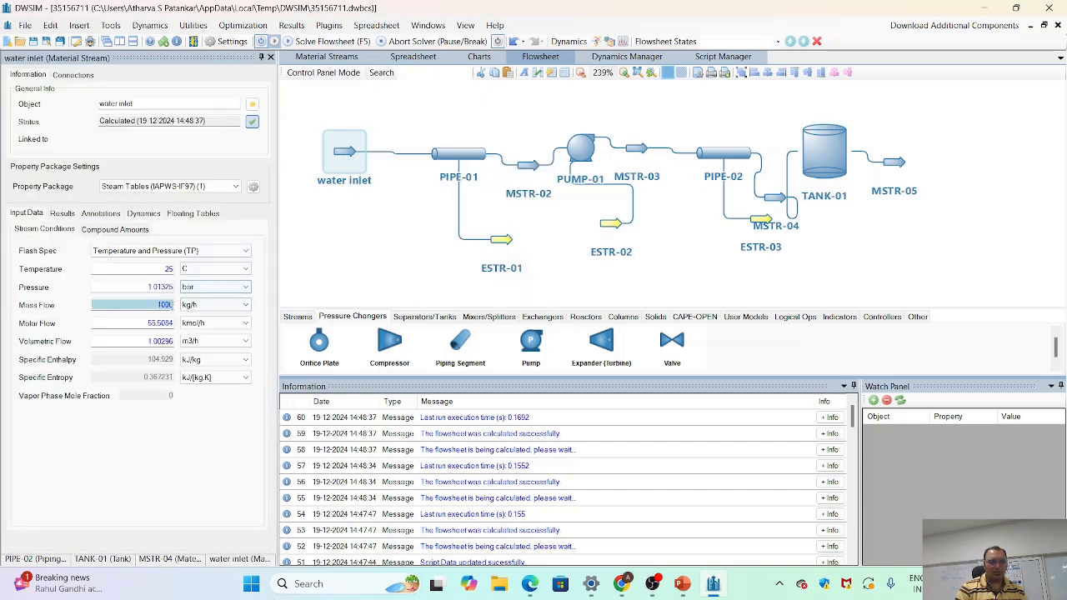
double_click(167, 306)
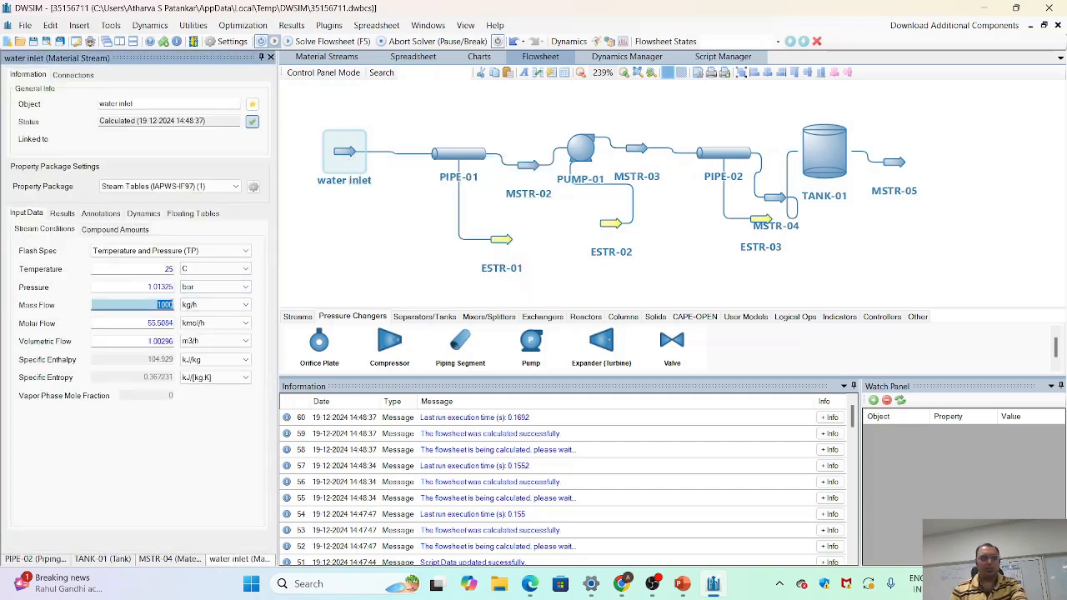
type("3")
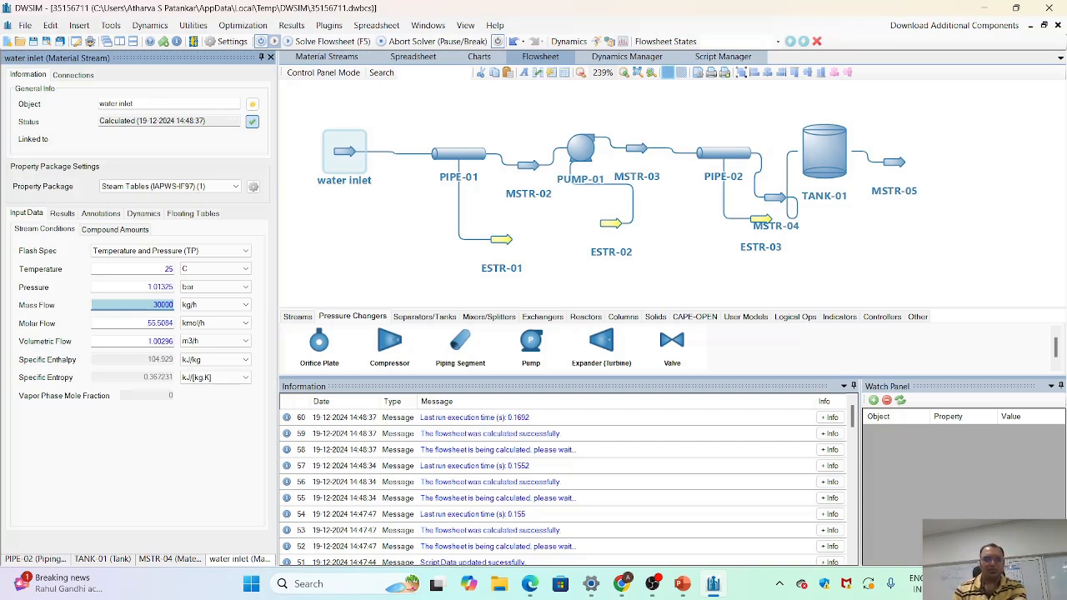
key("Return")
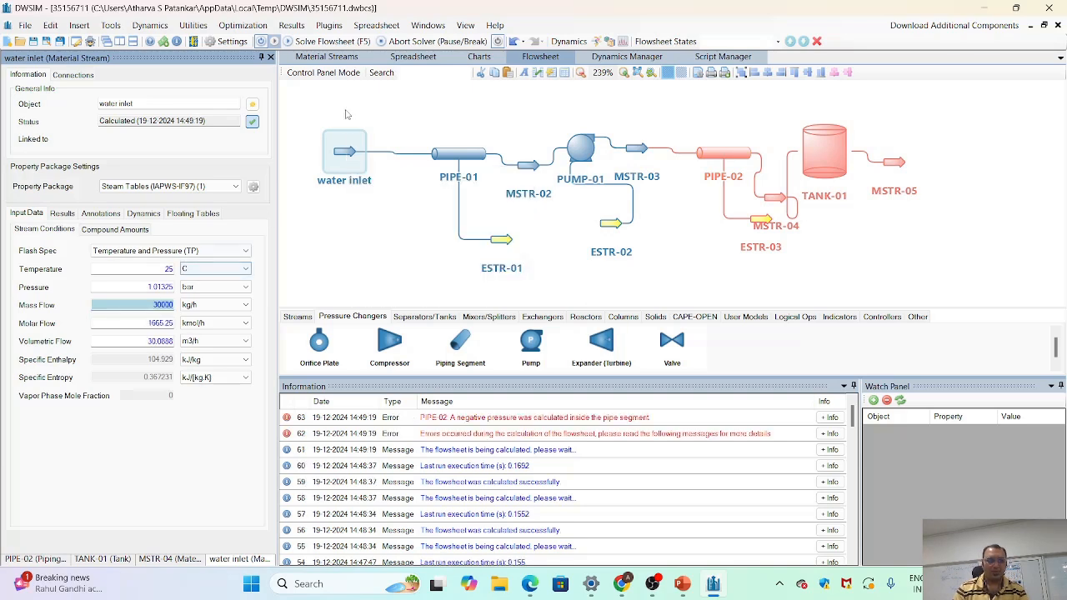
left_click(322, 44)
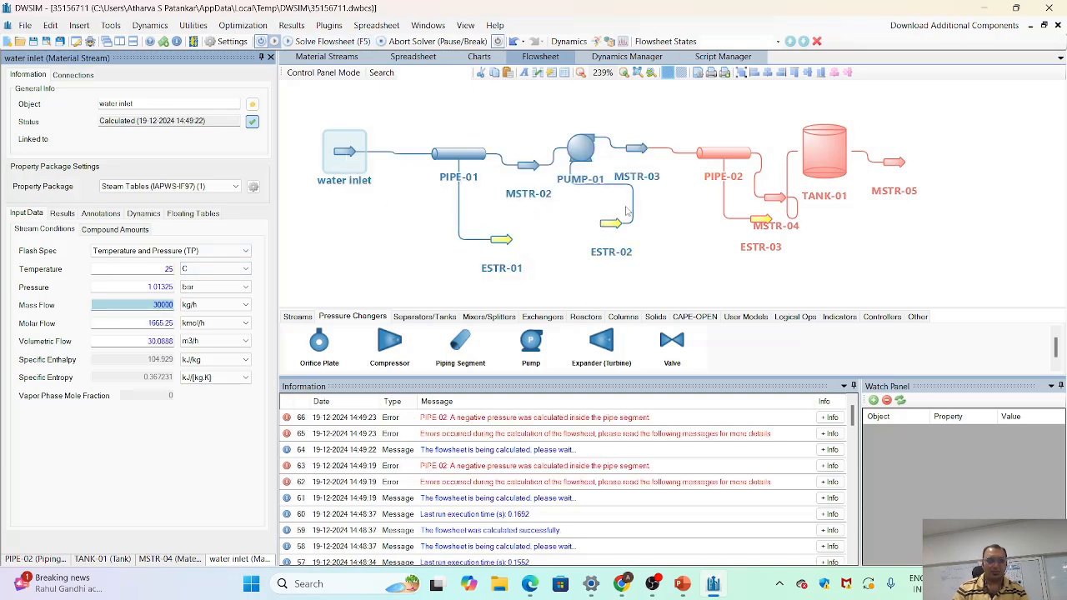
- Inspect the status and results of PUMP-01, TANK-01 and PIPE-02 for the new mass flow
mouse_move(588, 157)
left_click(584, 151)
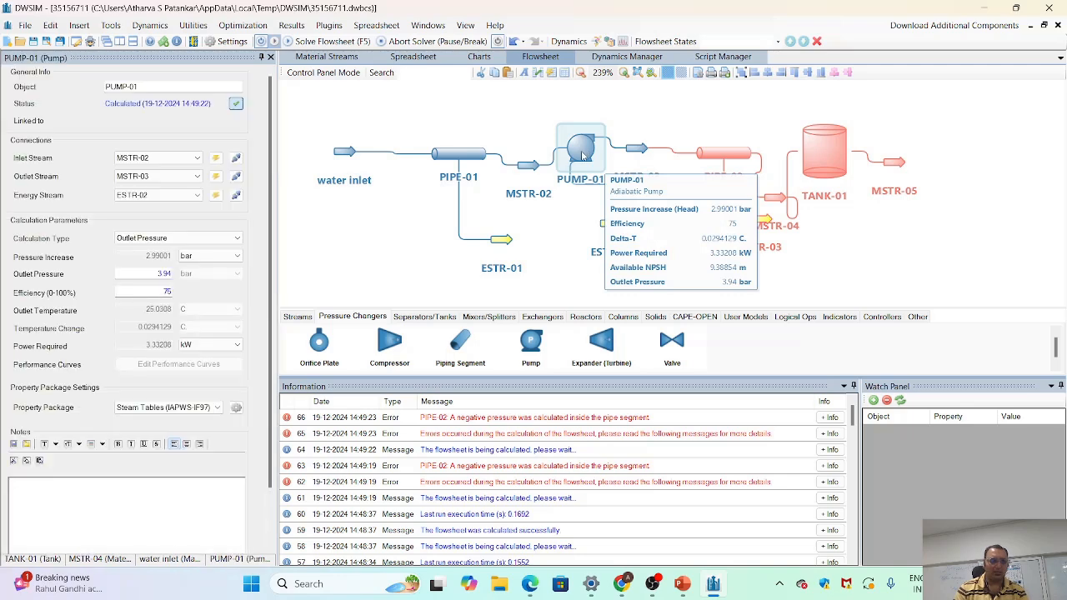
left_click(818, 158)
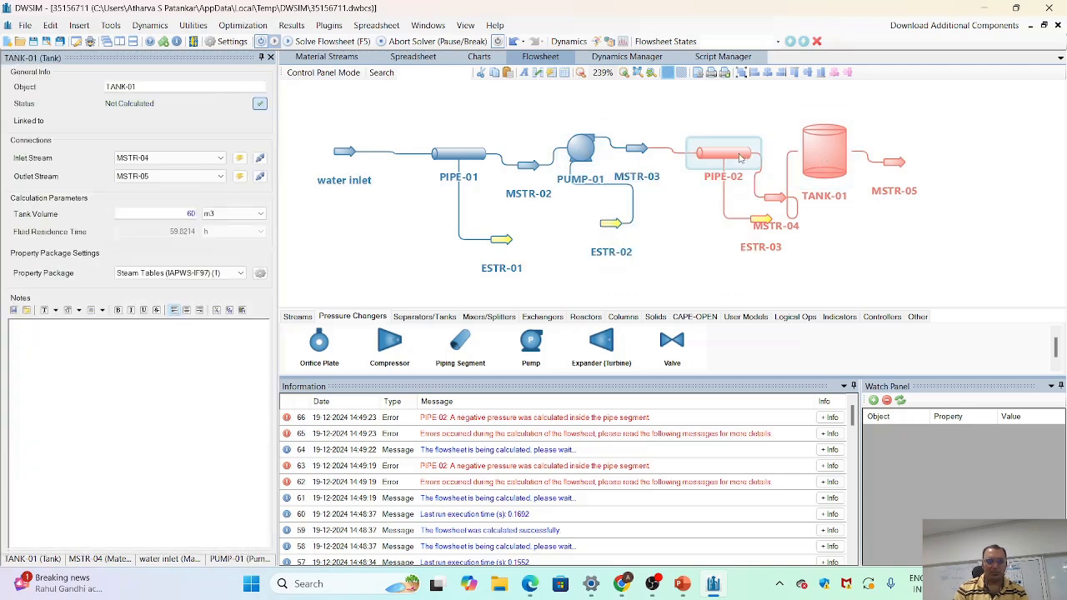
left_click(741, 158)
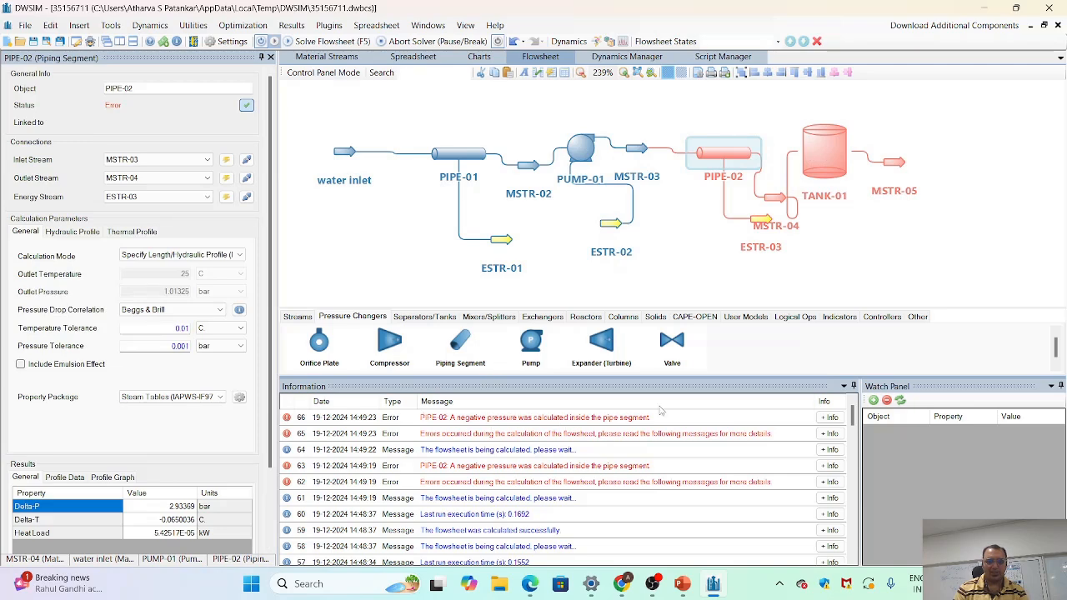
- Set PUMP-01's outlet pressure to 5 bar and check the calculated results of TANK-01 and PIPE-02
left_click(583, 157)
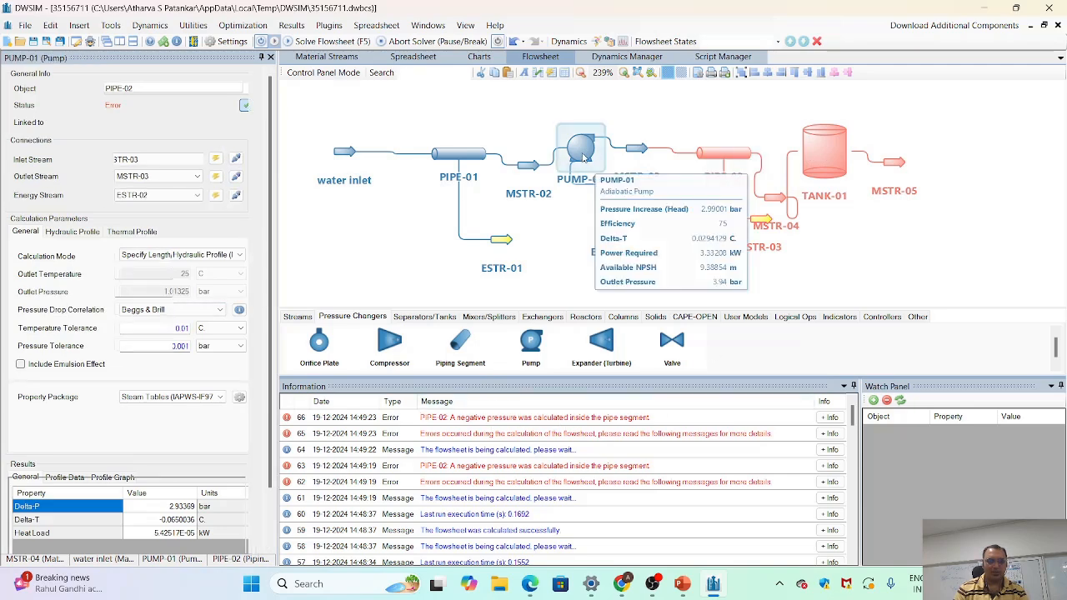
double_click(171, 275)
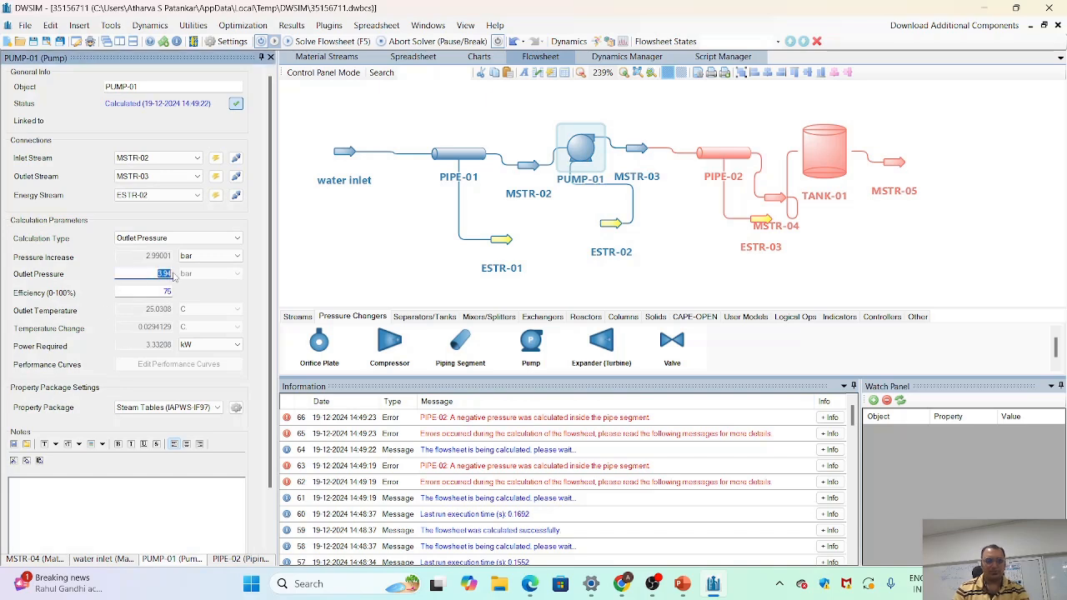
type("4")
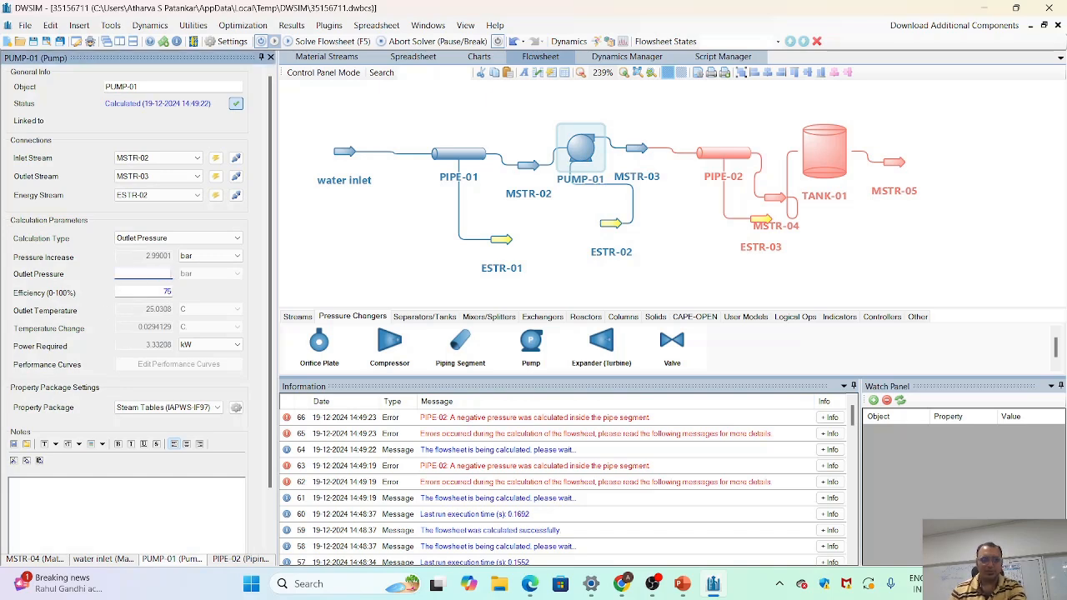
type("5")
key("Return")
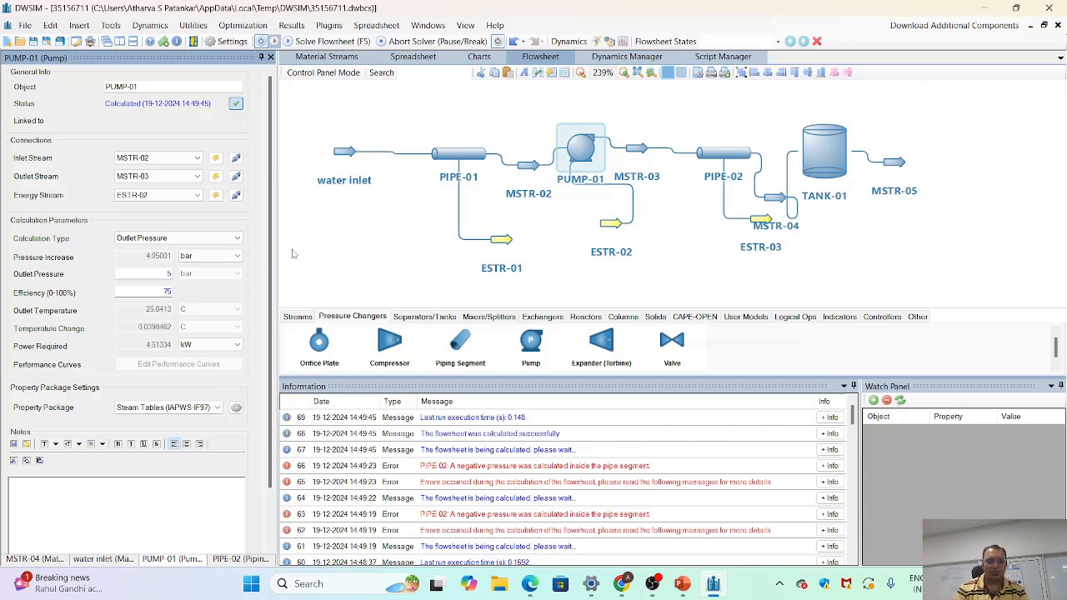
left_click(819, 153)
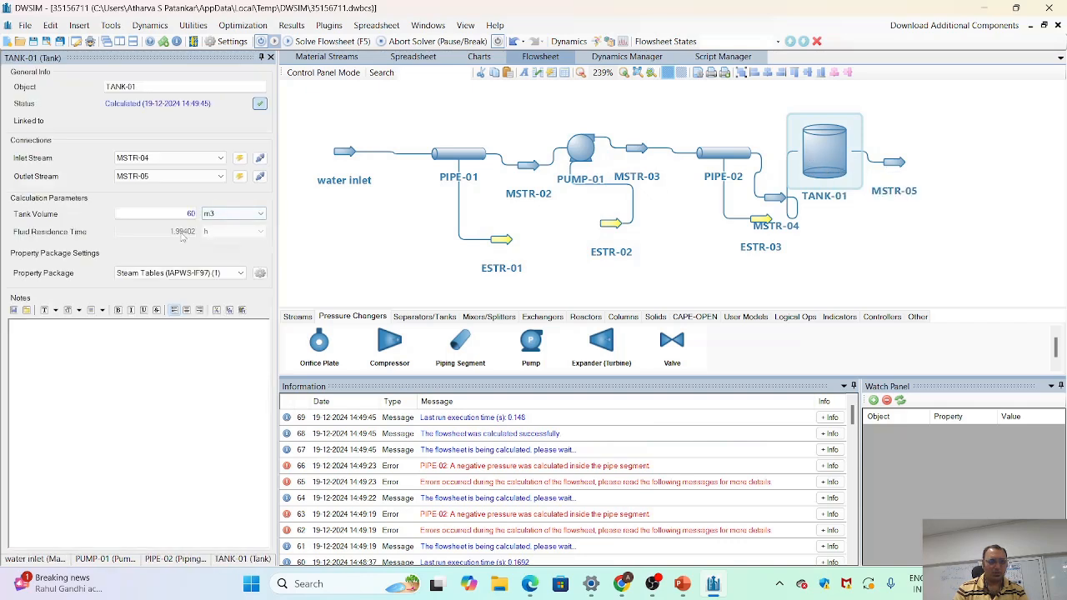
left_click(734, 160)
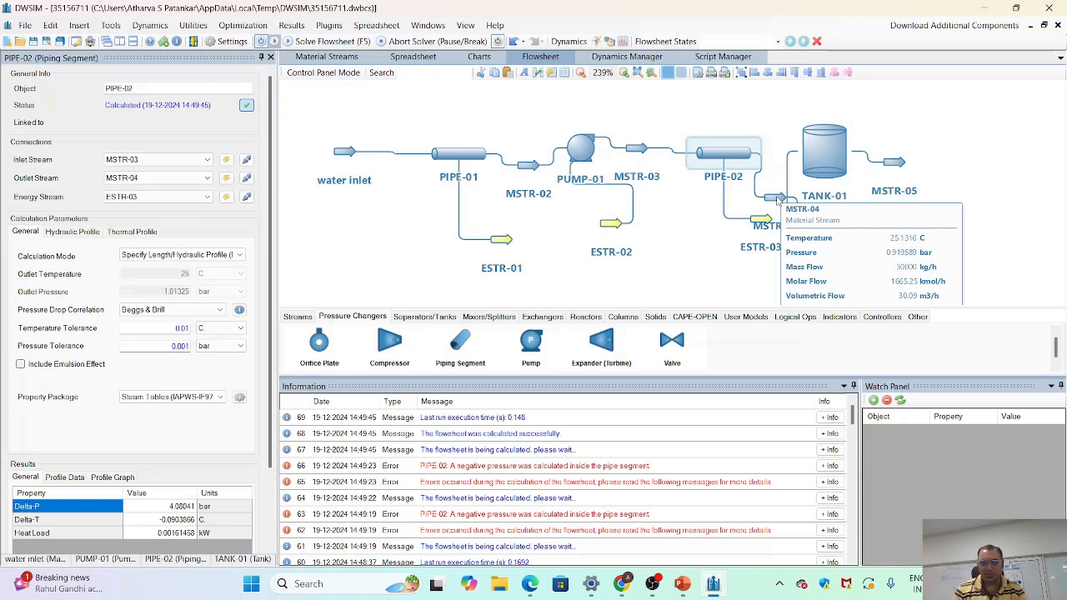
- Set PUMP-01's outlet pressure to 5.1 bar and recalculate the flowsheet
left_click(584, 150)
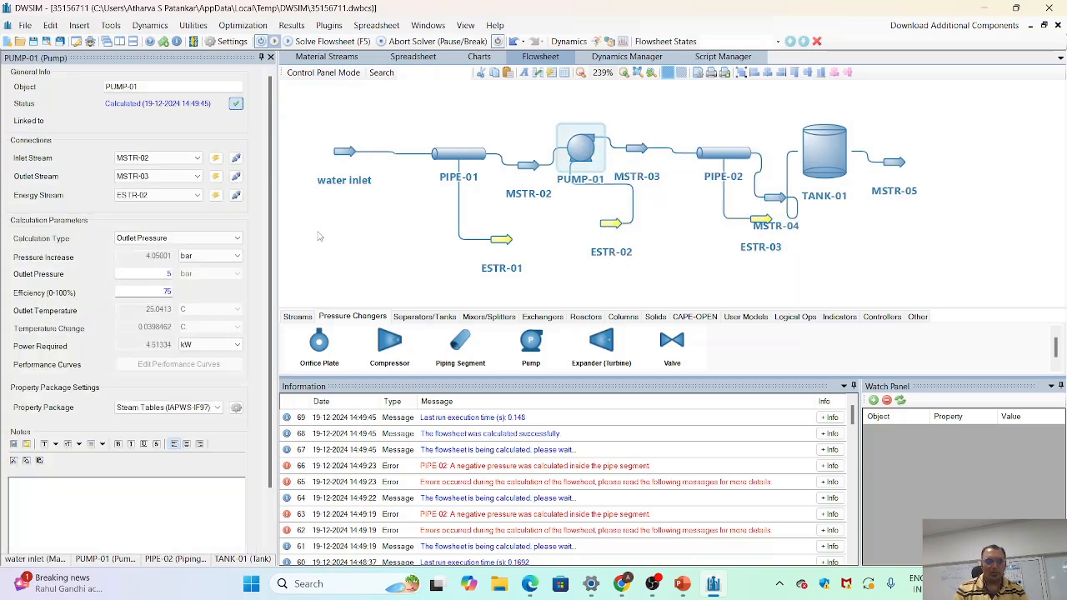
left_click(167, 273)
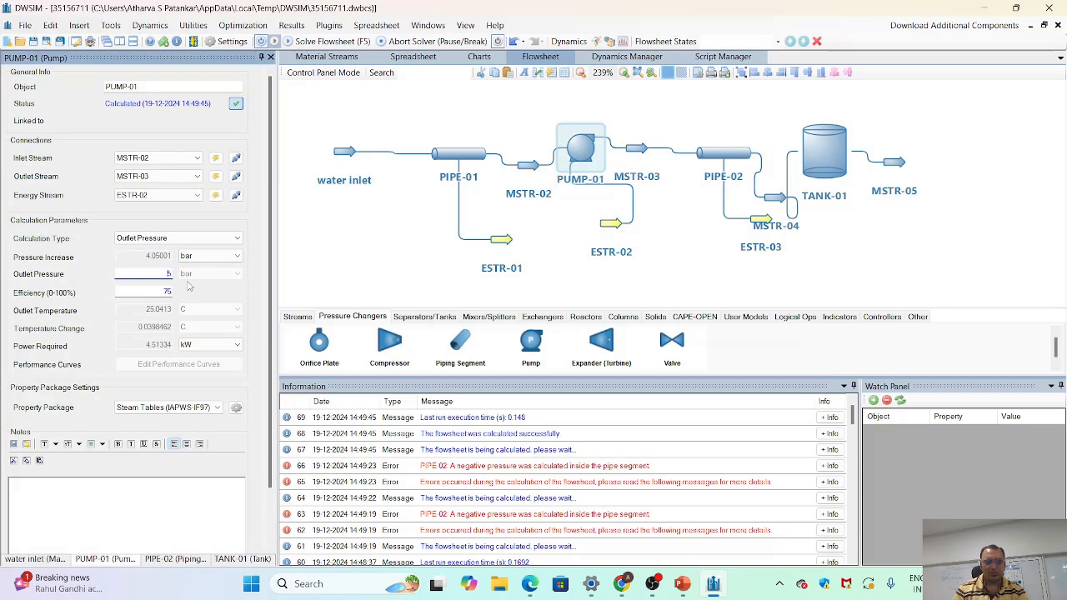
type(".1")
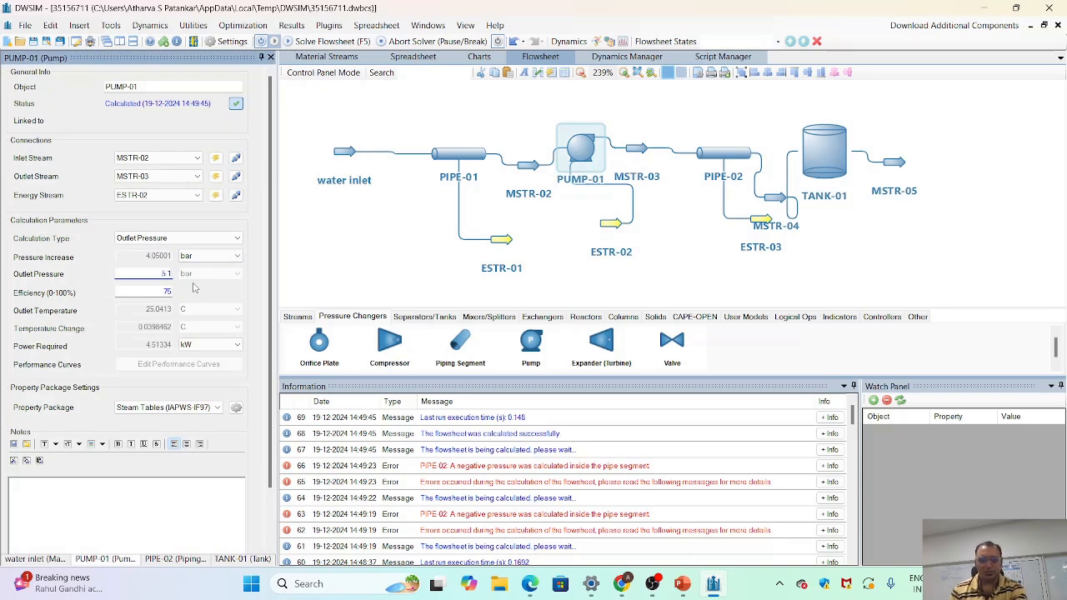
key("Return")
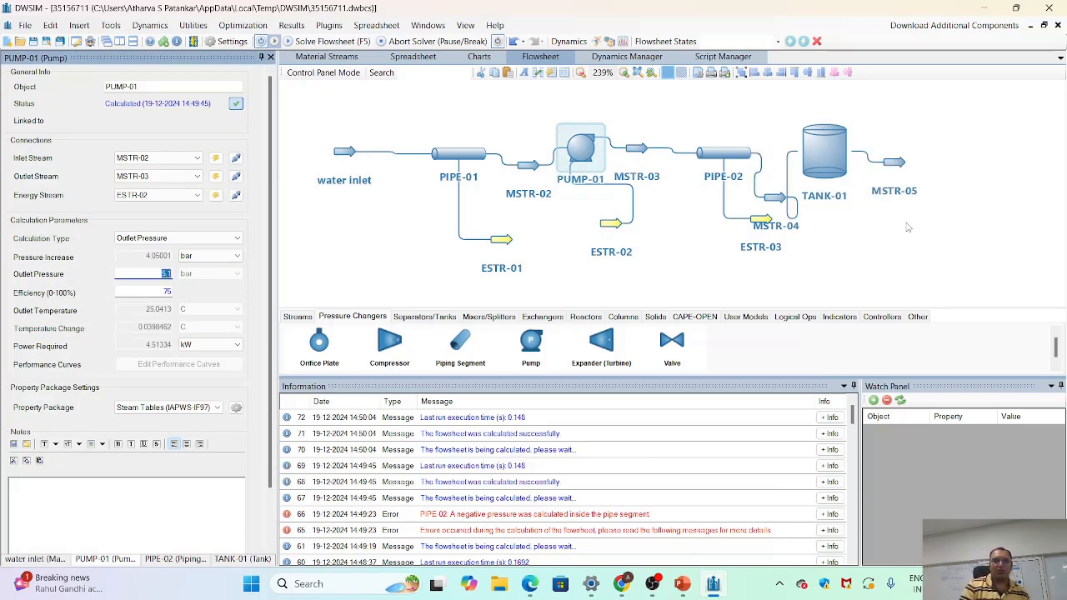
- Check the residence time of TANK-01, the pressure of MSTR-04 and the outlet pressure and power of PUMP-01
mouse_move(822, 152)
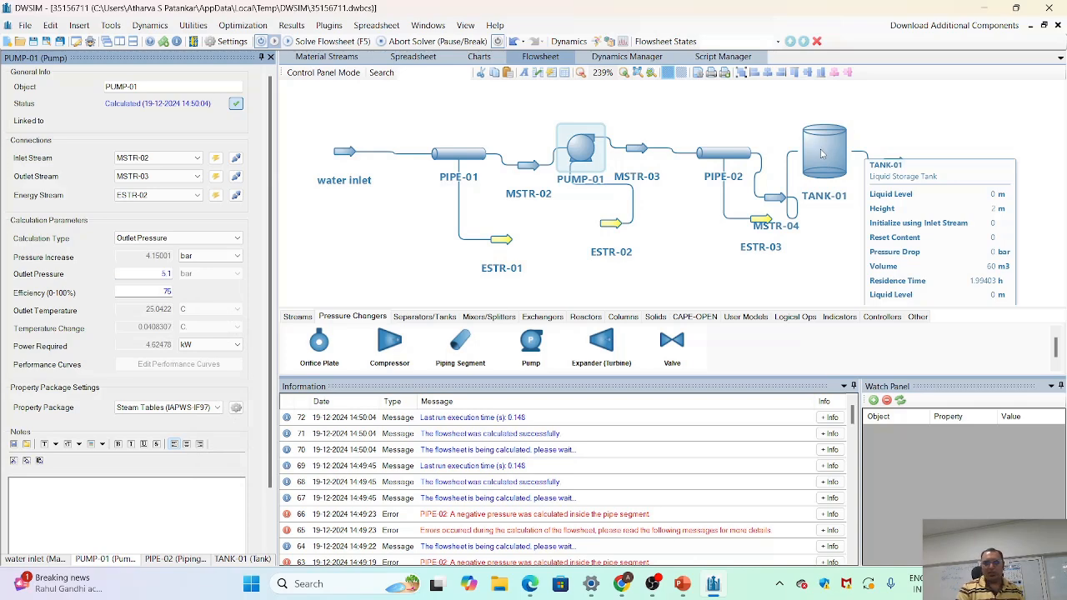
mouse_move(776, 200)
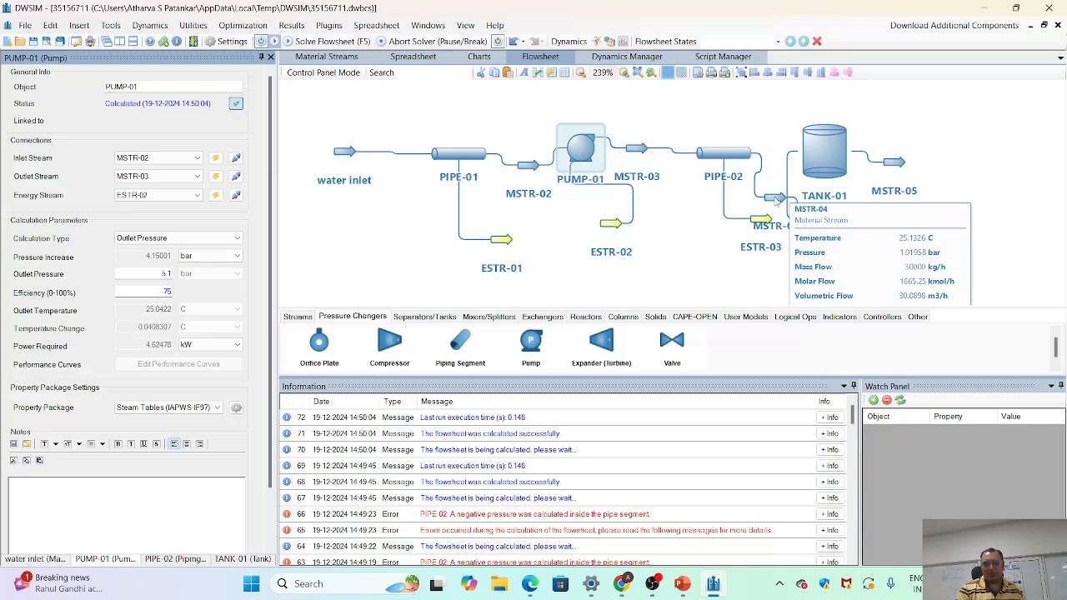
mouse_move(587, 155)
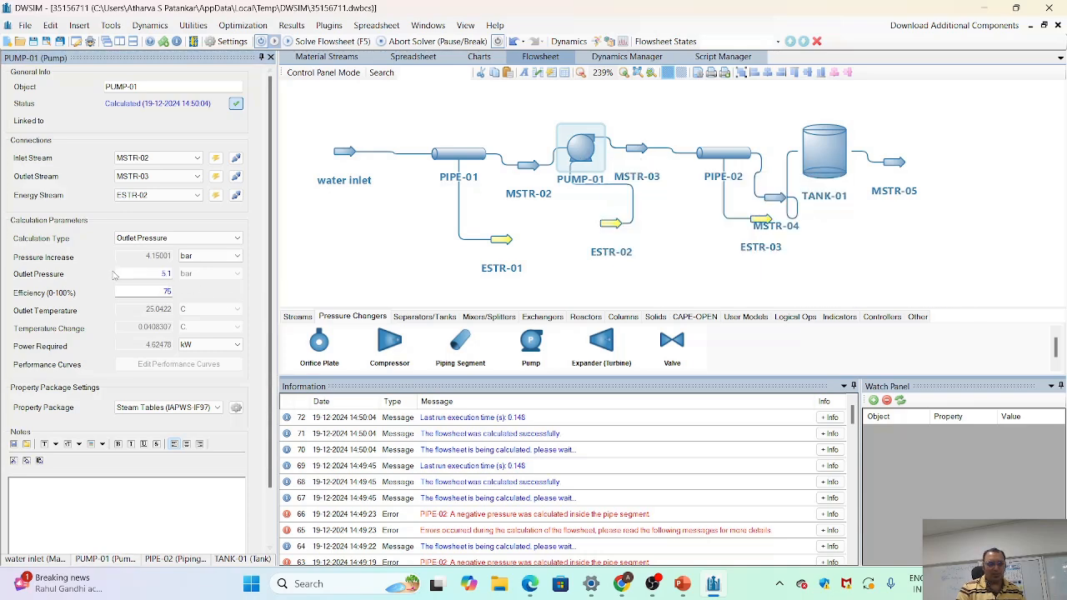
left_click(166, 273)
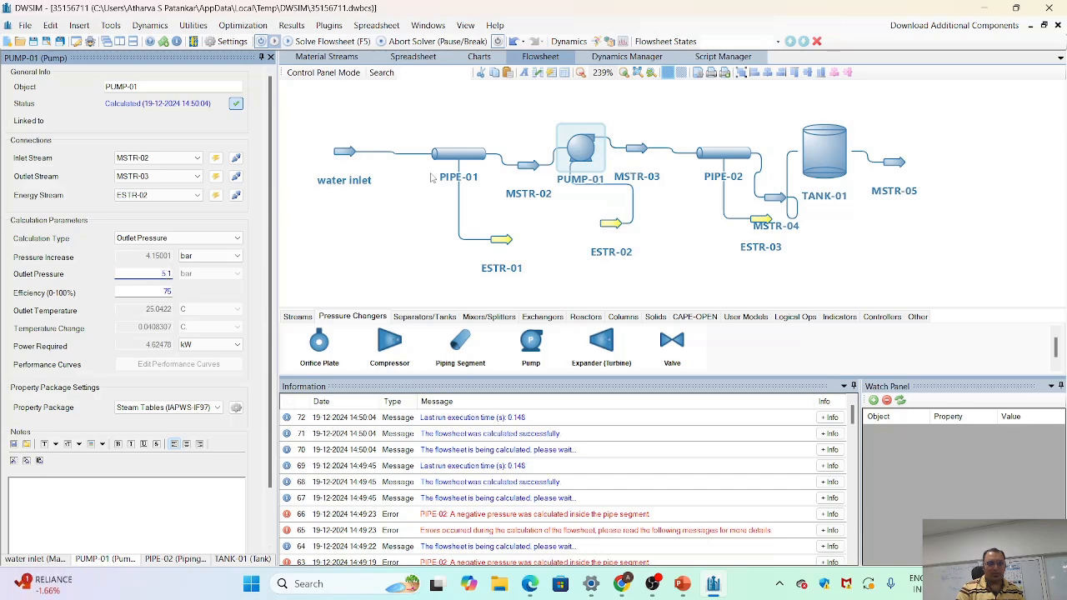
- Check the mass flow of the water inlet stream and the power required by PUMP-01
mouse_move(346, 155)
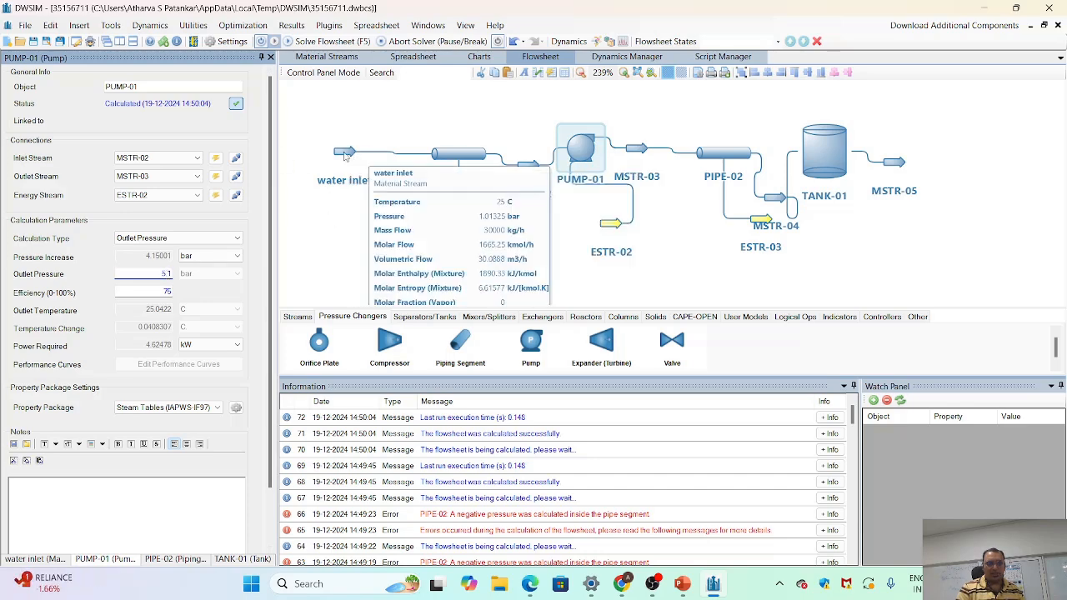
left_click(345, 155)
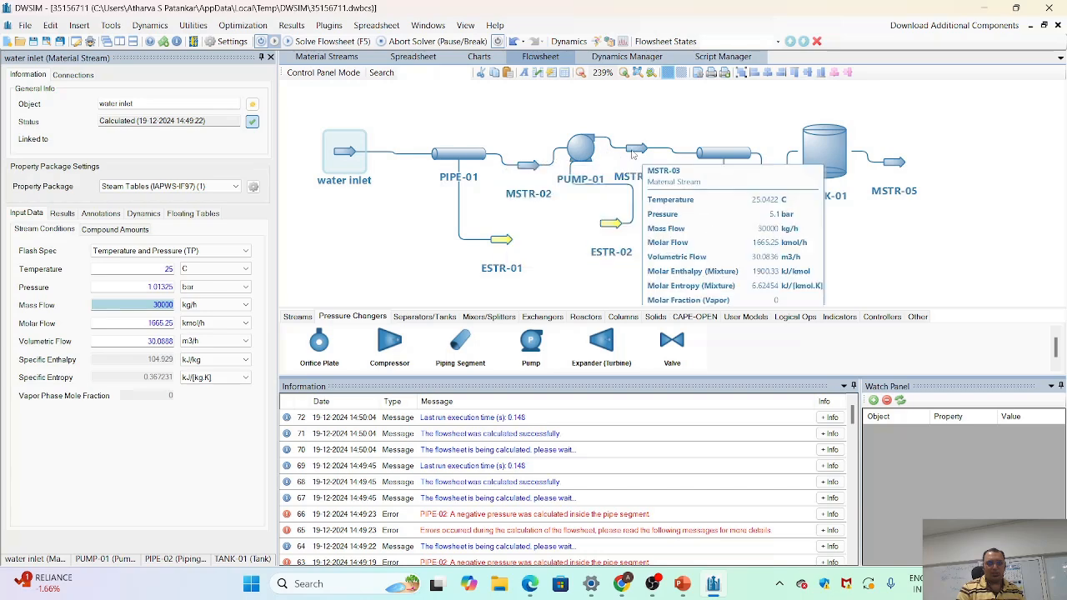
left_click(565, 152)
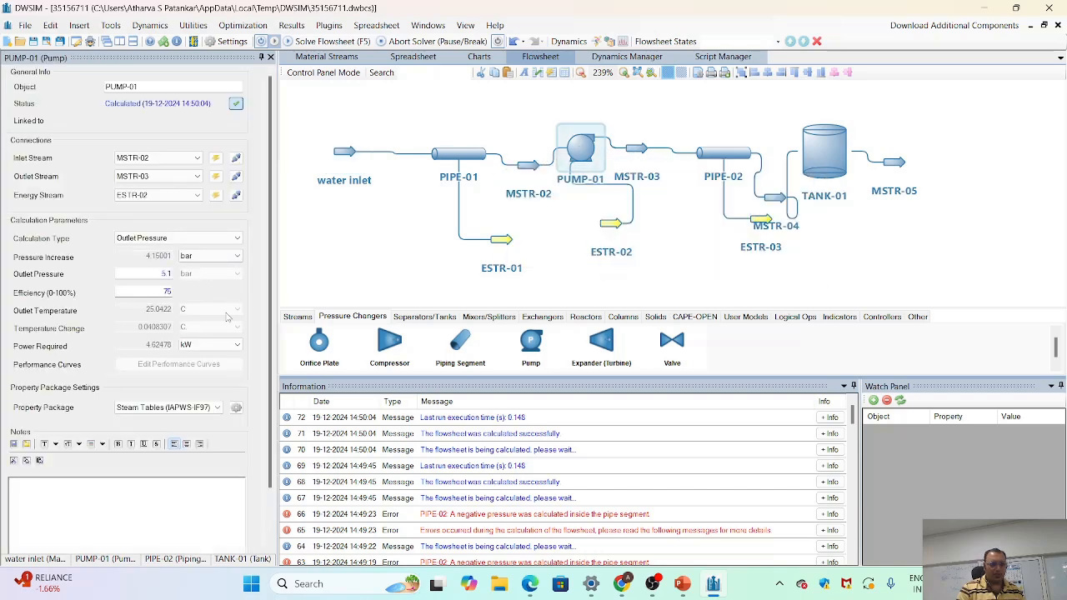
mouse_move(155, 354)
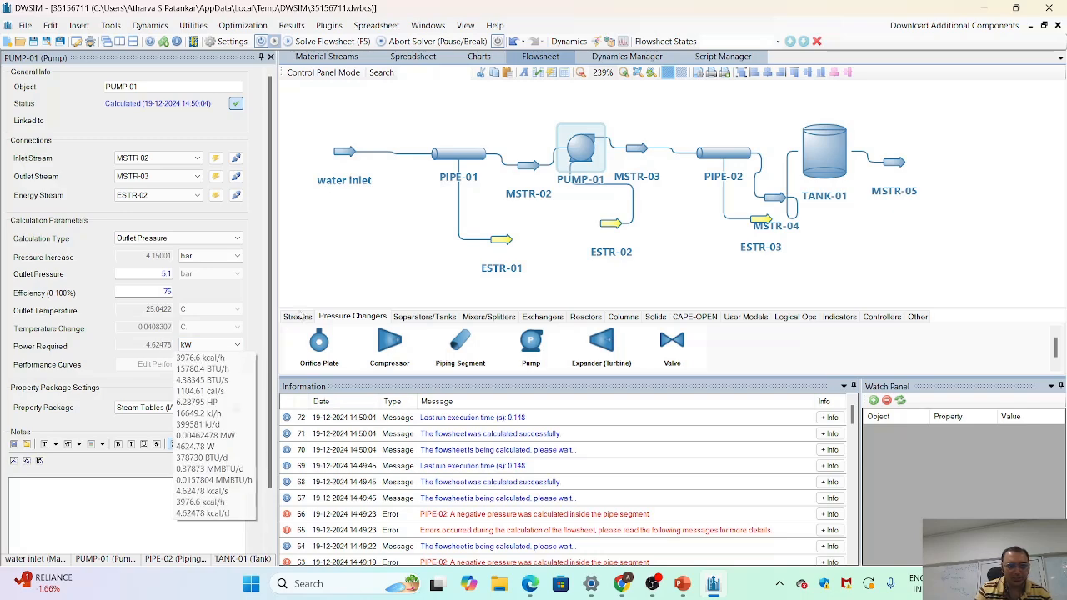
- Examine the available items and material stream options for a simulation report, and close the report setup without generating one
left_click(296, 25)
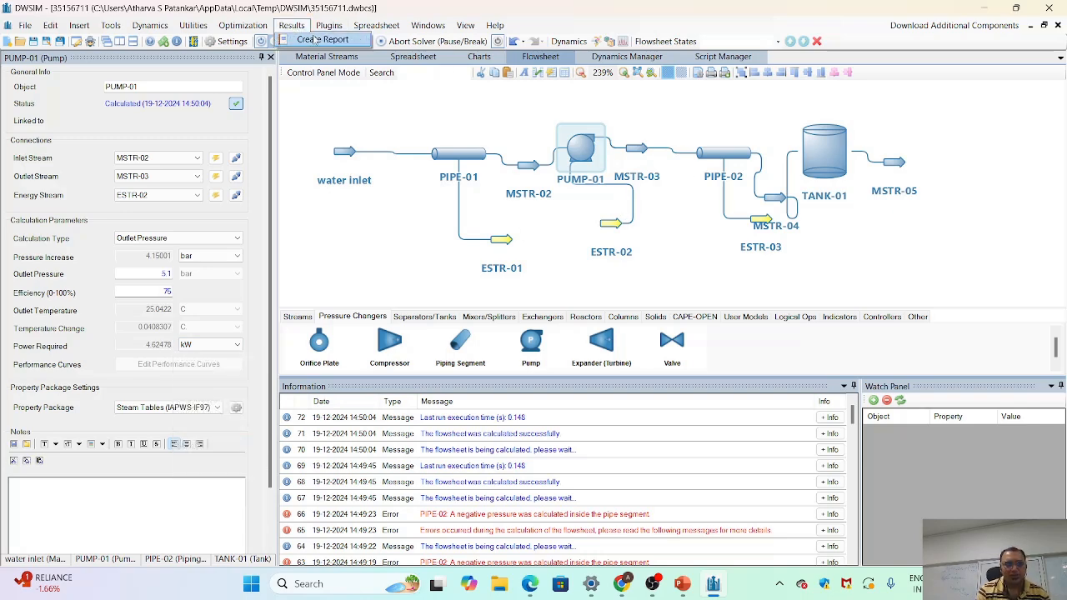
left_click(316, 40)
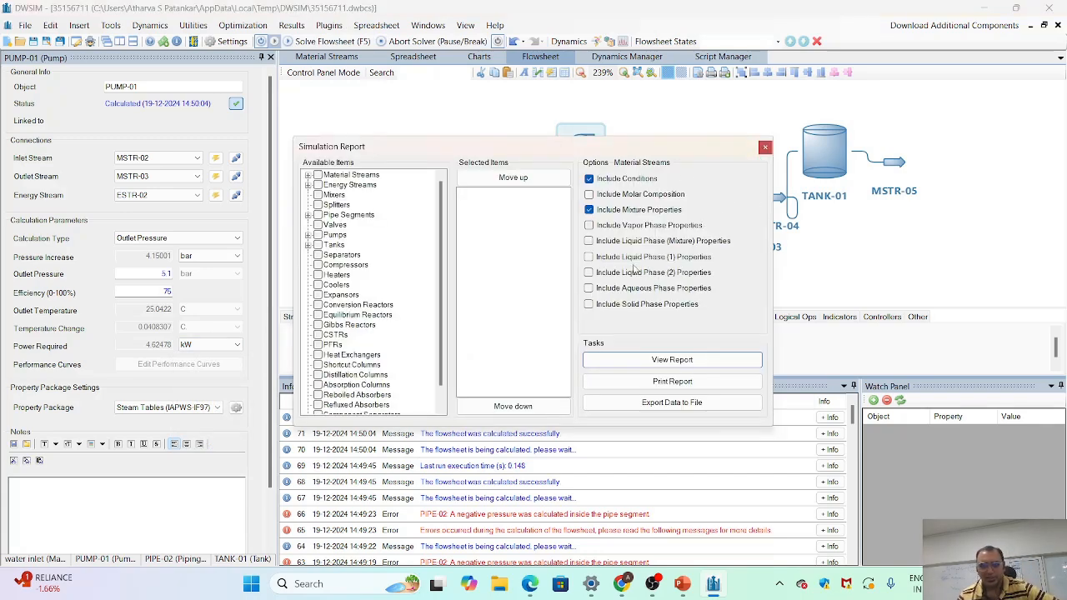
scroll(406, 295, "down", 1)
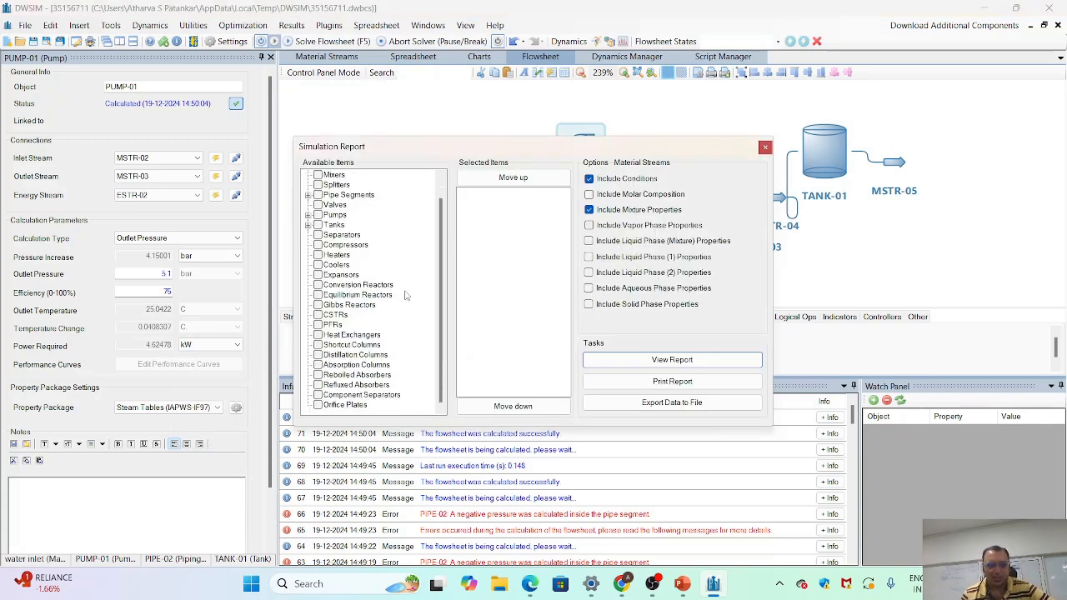
scroll(331, 254, "up", 1)
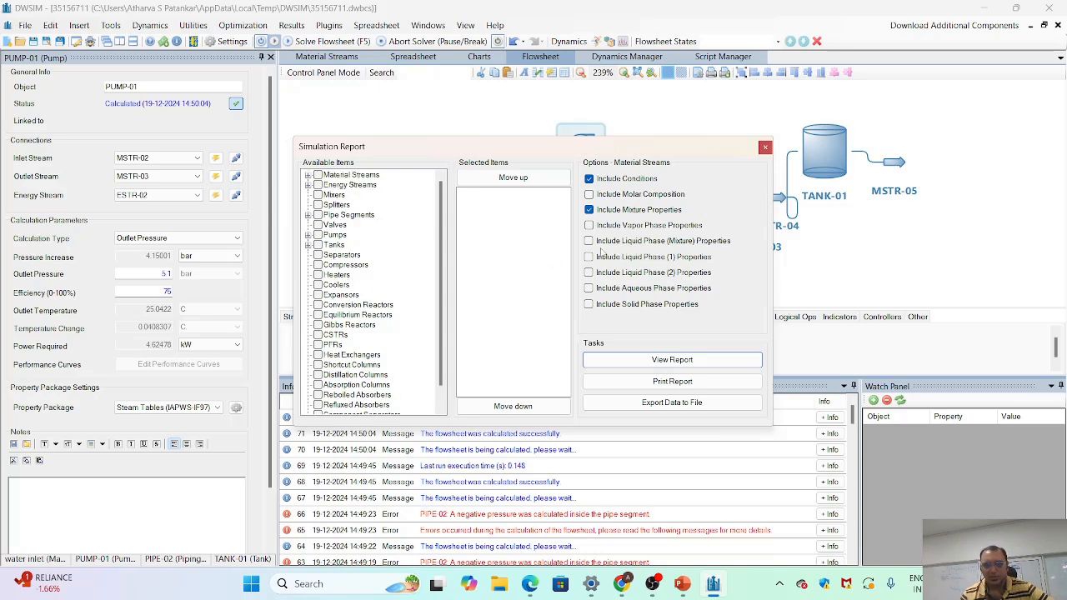
scroll(336, 360, "down", 1)
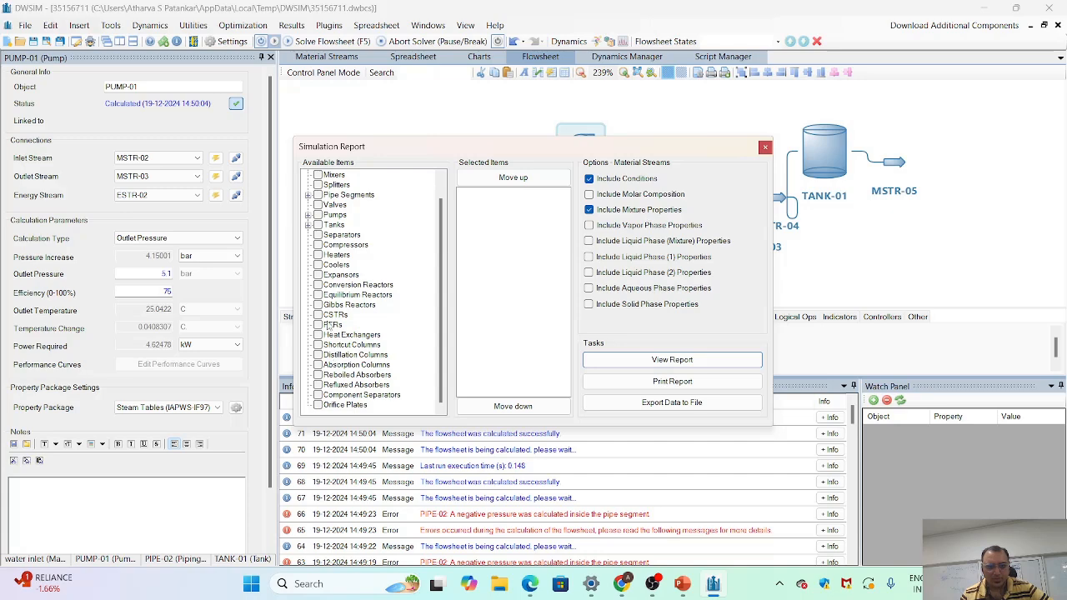
scroll(329, 323, "up", 1)
scroll(329, 324, "down", 1)
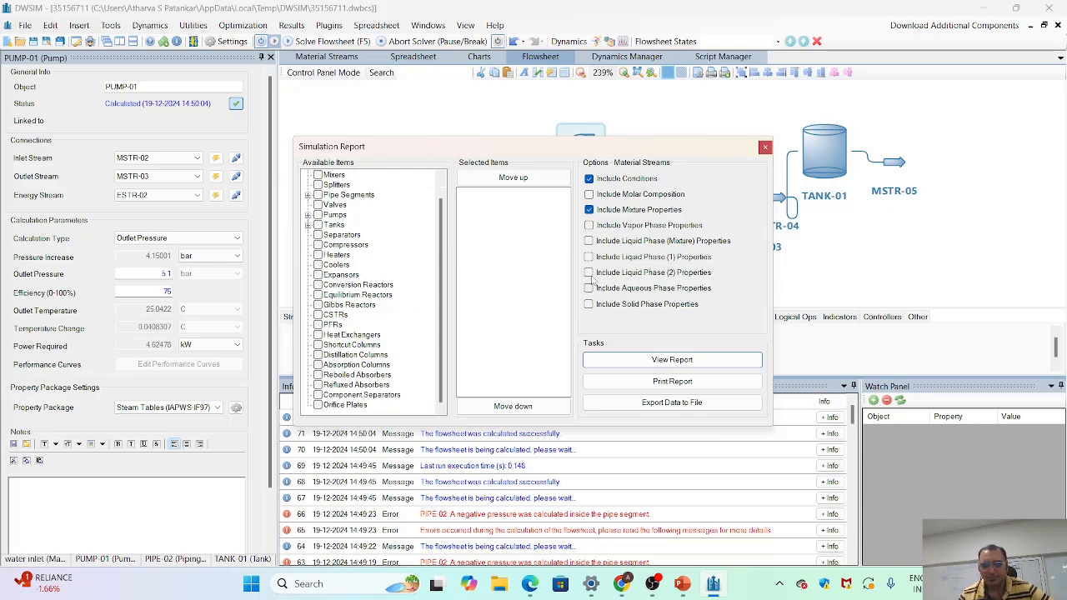
left_click(765, 147)
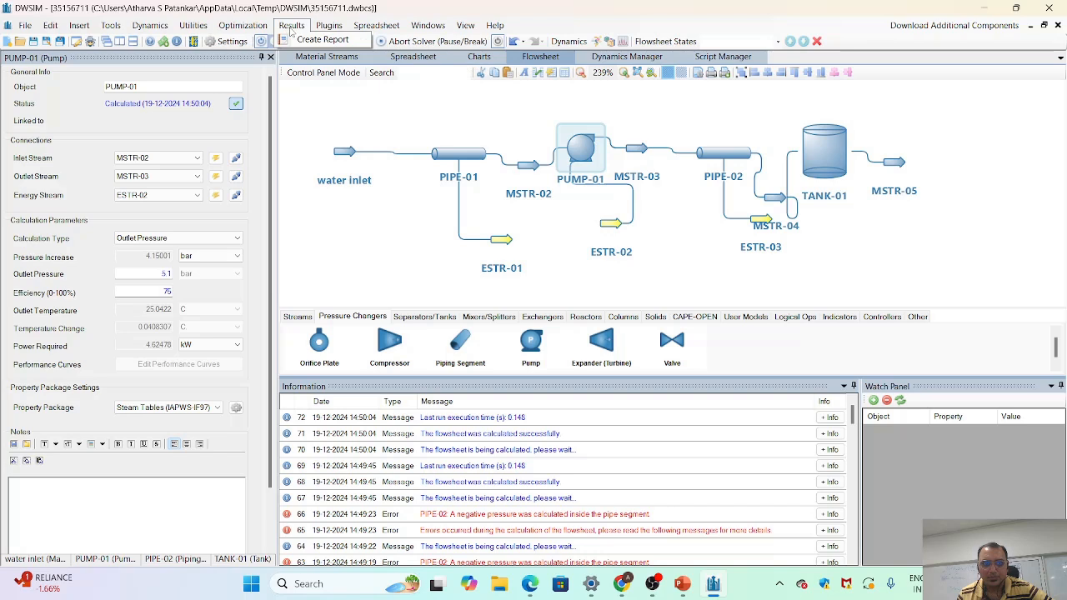
mouse_move(582, 156)
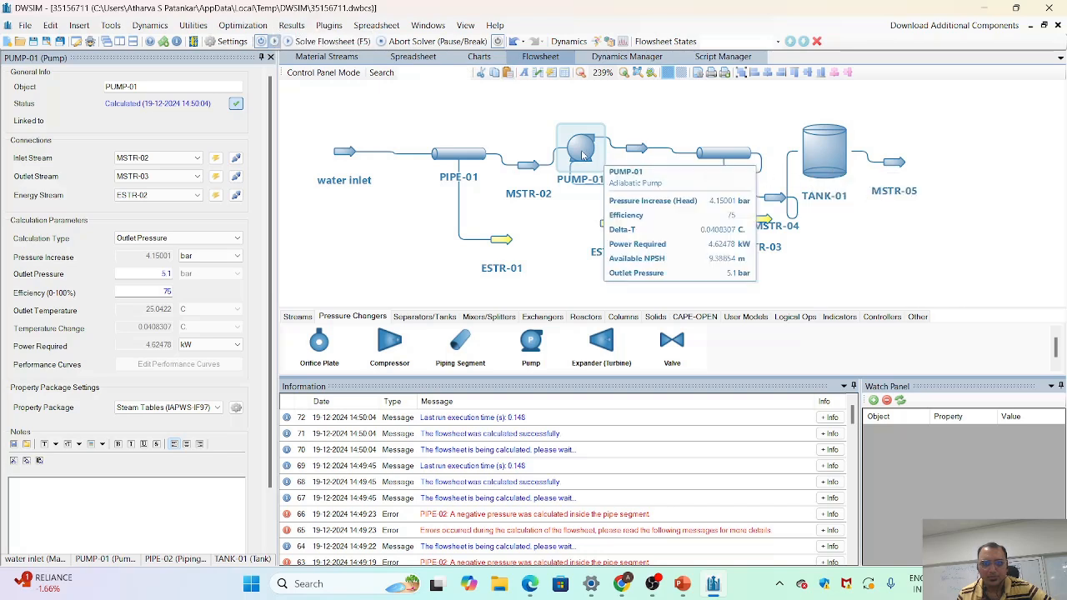